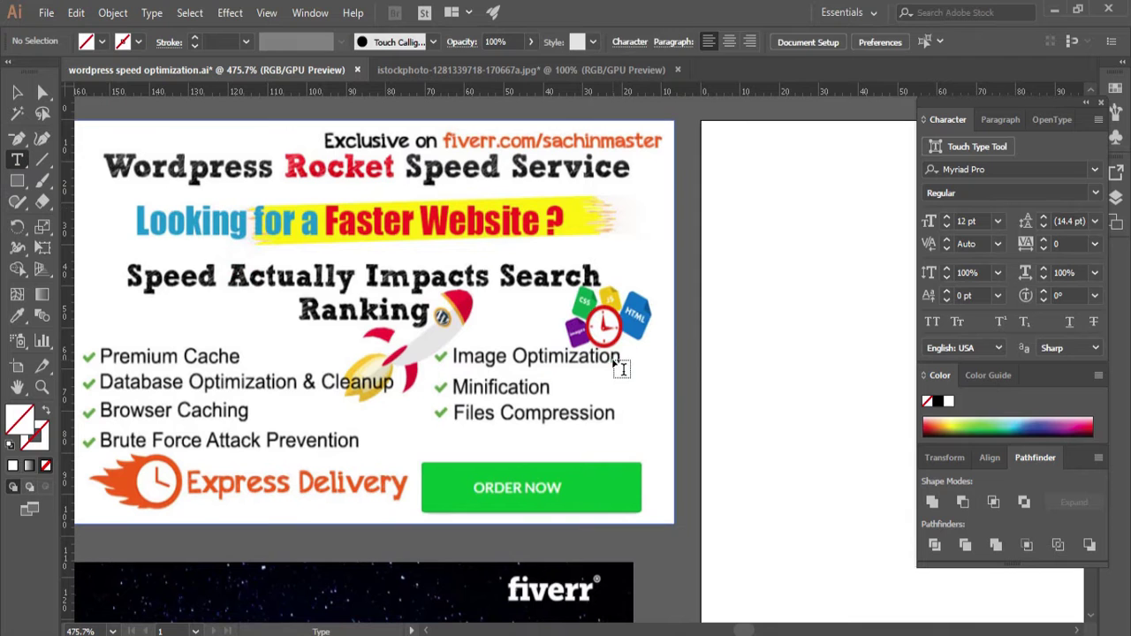
# Add the text line "wordpress rocket spreed service" on the blank artboard, sized to 5.12 pt.
pyautogui.write('wordpress ro')
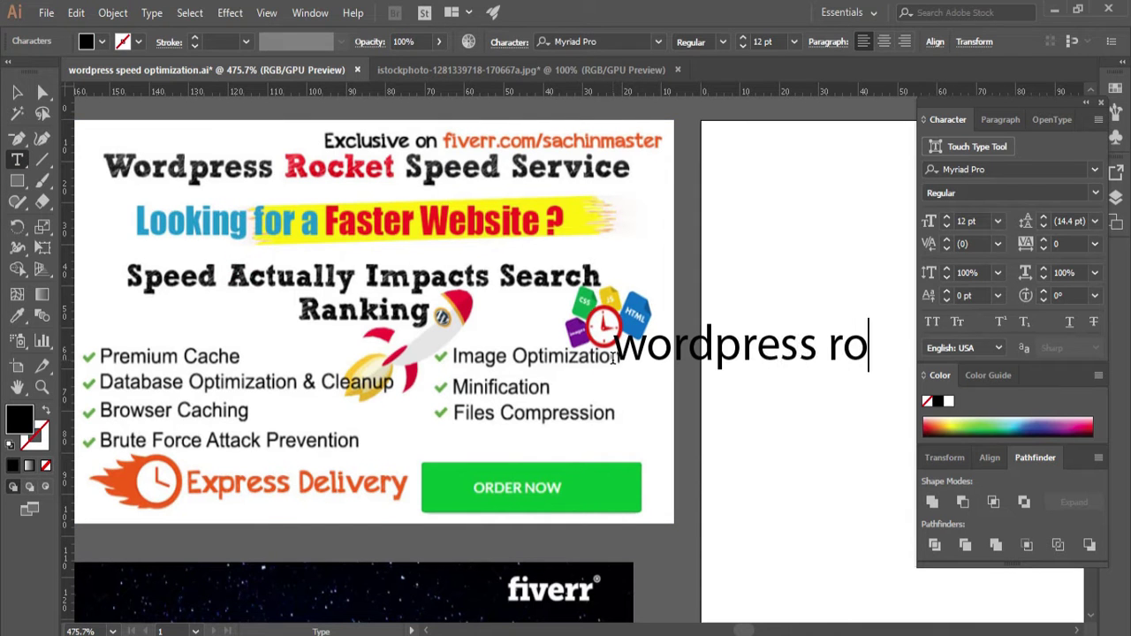
pyautogui.write('cket spreed')
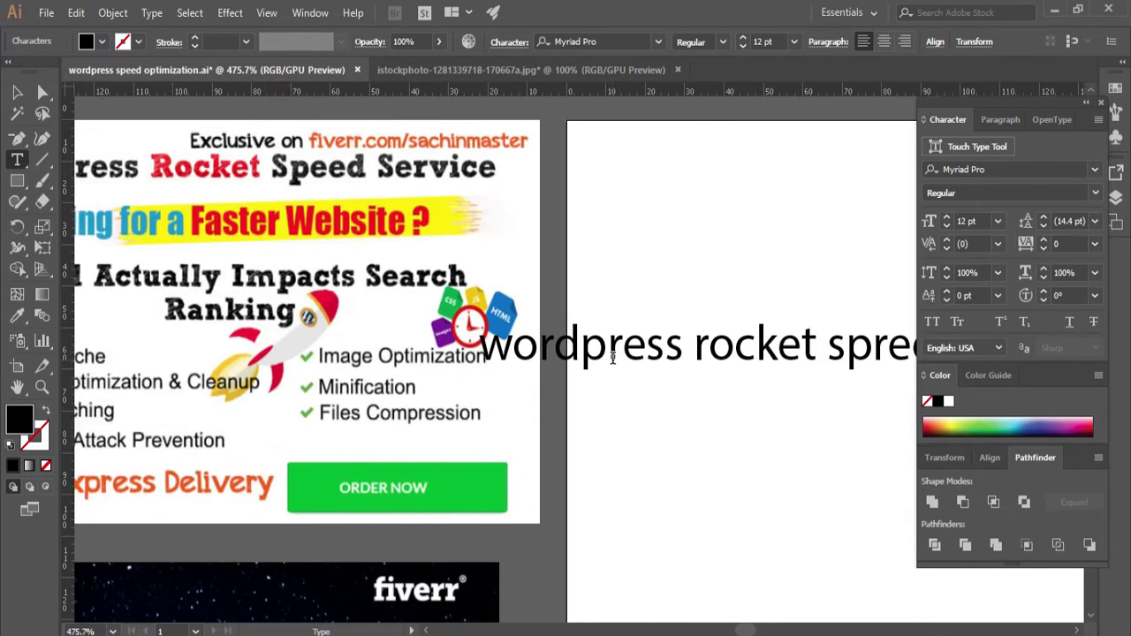
pyautogui.press('Escape')
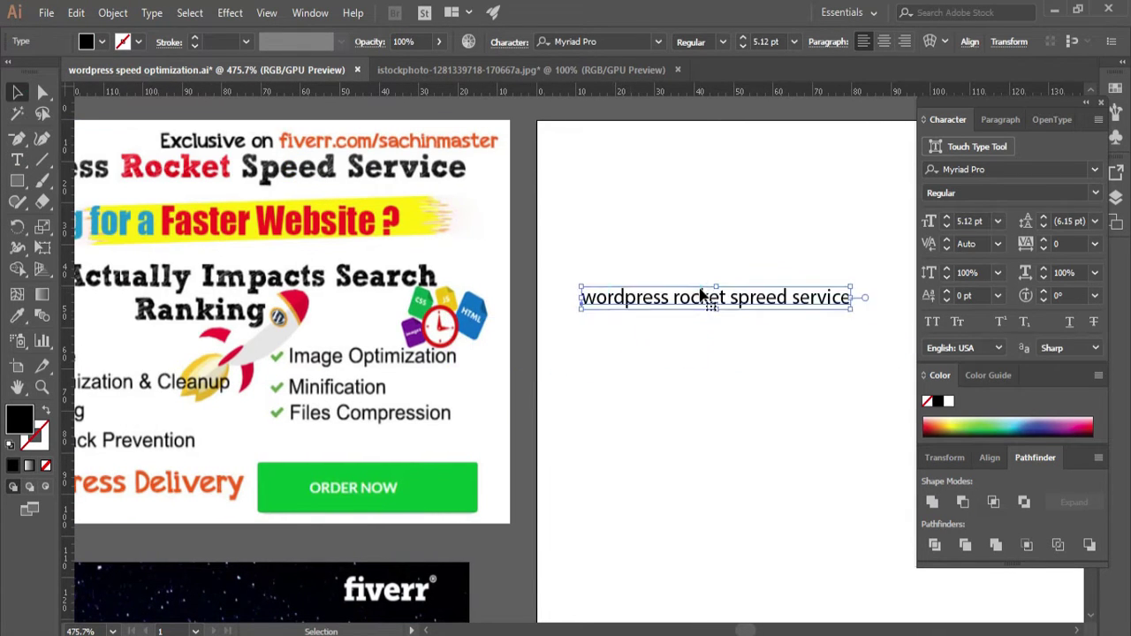
# Correct the misspelled word "spreed" in the headline to "speed".
pyautogui.tripleClick(702, 295)
pyautogui.click(758, 298)
pyautogui.click(17, 92)
pyautogui.click(669, 330)
pyautogui.click(684, 299)
# Change the headline to uppercase and move it up toward the top of the artboard.
pyautogui.click(152, 13)
pyautogui.moveTo(203, 282)
pyautogui.click(451, 283)
pyautogui.moveTo(694, 295); pyautogui.dragTo(685, 225)
# Add the text "looking for a faster website?" below the headline, matching the headline's 5.12 pt style.
pyautogui.click(662, 317)
pyautogui.moveTo(484, 327); pyautogui.dragTo(661, 329)
pyautogui.press('t')
pyautogui.click(784, 360)
pyautogui.write('looking')
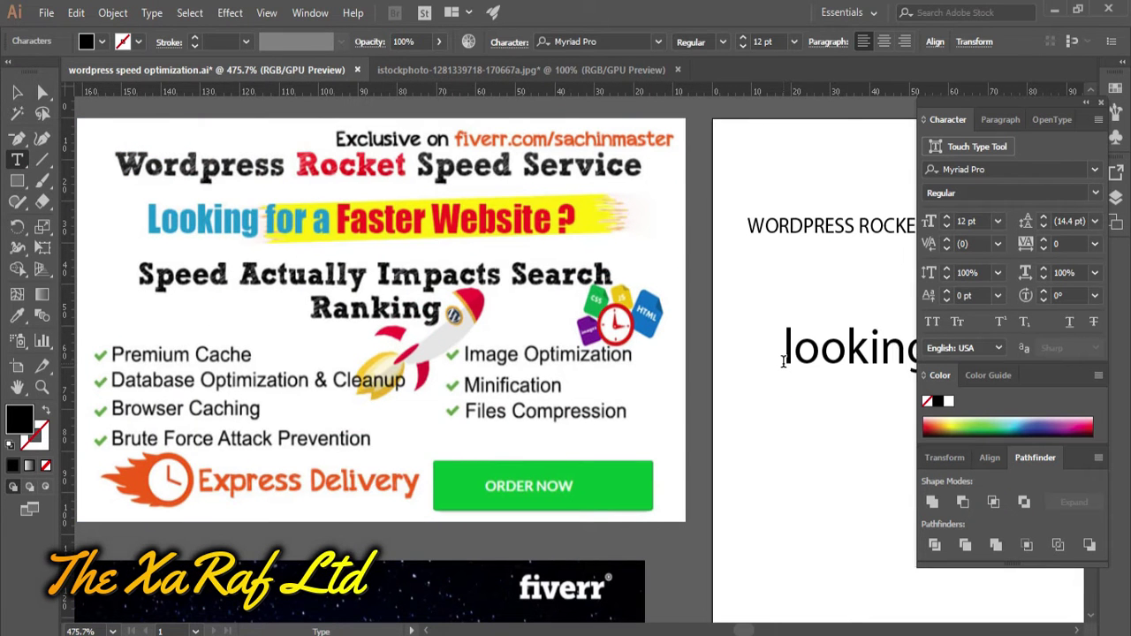
pyautogui.write(' for a faster w')
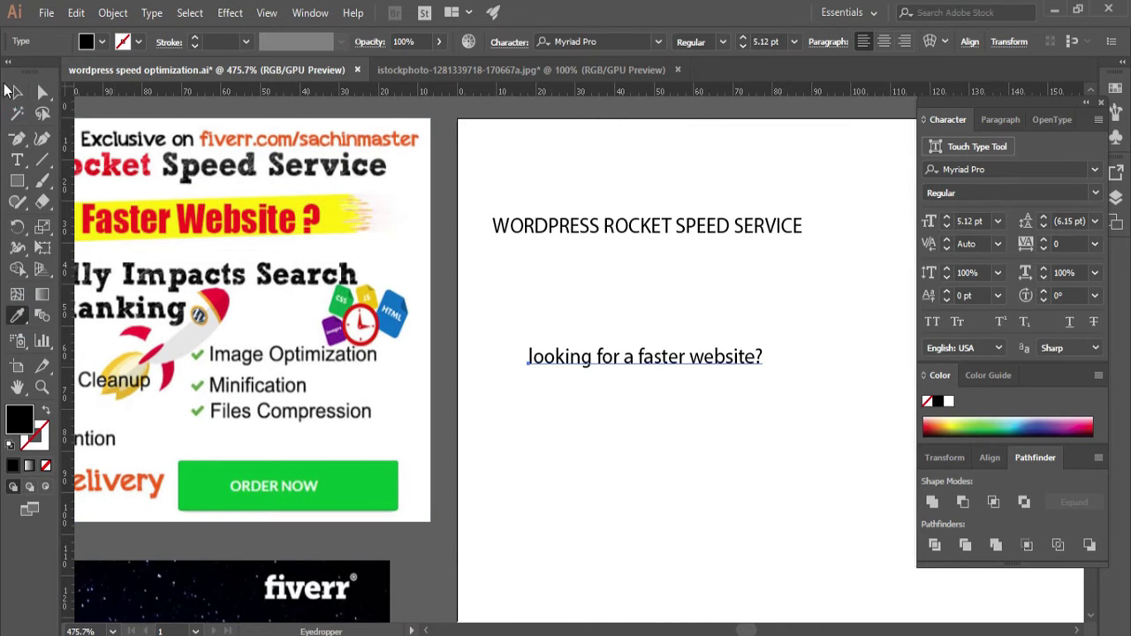
# Convert the "looking for a faster website?" line to title case and move it up close under the headline.
pyautogui.click(152, 13)
pyautogui.moveTo(203, 351)
pyautogui.click(448, 321)
pyautogui.moveTo(709, 356); pyautogui.dragTo(702, 280)
# Add the line "Speed Actually Impacts Search Ranking" in title case below the other two text lines.
pyautogui.moveTo(473, 422); pyautogui.dragTo(701, 395)
pyautogui.press('t')
pyautogui.click(724, 421)
pyautogui.write('speed actually impacts')
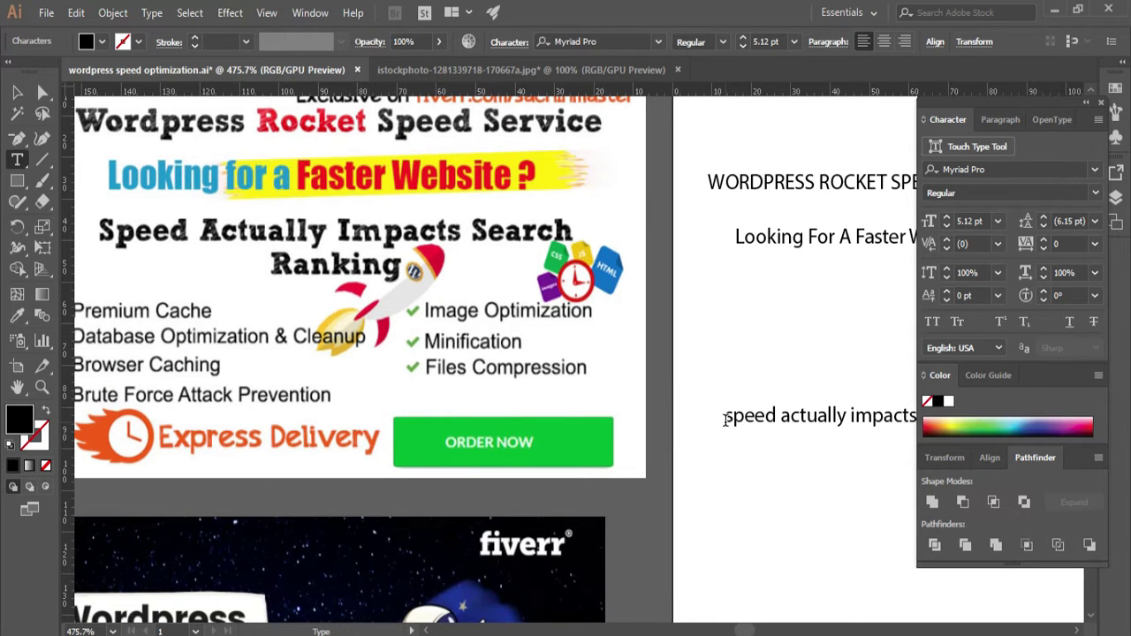
pyautogui.press('Escape')
# Add the text "order now" below the search ranking line and convert it to uppercase.
pyautogui.write('rder now')
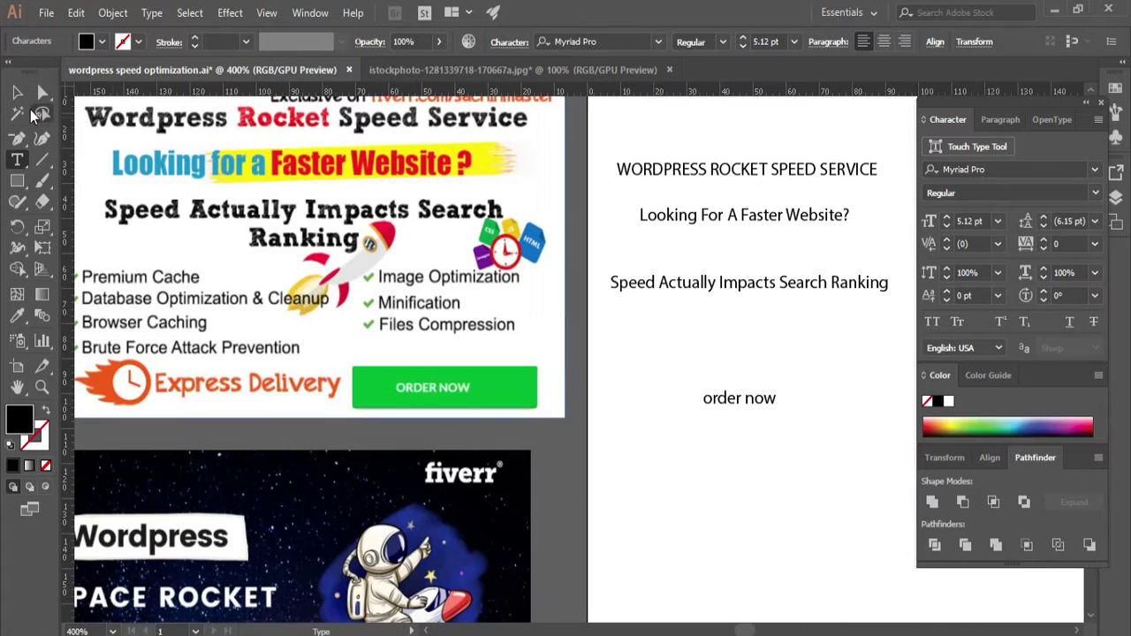
pyautogui.press('Escape')
pyautogui.click(152, 12)
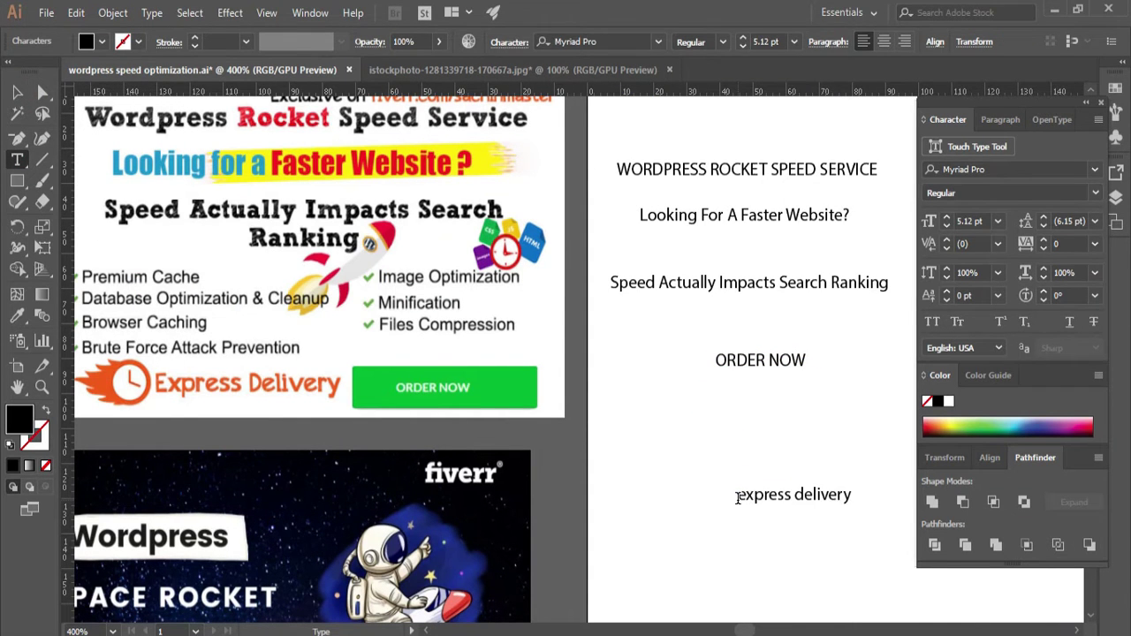
# Switch to the browser, search the web for "express delivery" images and copy one of the results.
pyautogui.hotkey('alt', 'Tab')
pyautogui.hotkey('ctrl', 't')
pyautogui.write('express delivery')
pyautogui.press('Return')
pyautogui.click(210, 167)
pyautogui.rightClick(263, 340)
pyautogui.click(326, 212)
pyautogui.hotkey('alt', 'Tab')
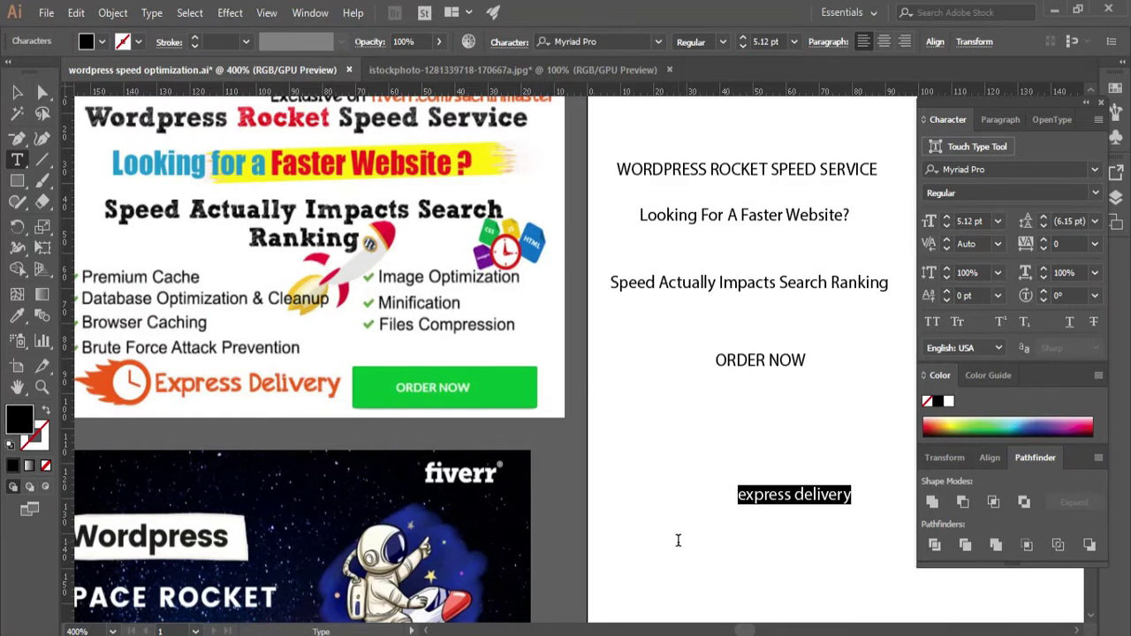
# Paste the copied express delivery image into the Illustrator document and move it outside the artboard.
pyautogui.hotkey('ctrl', 'v')
pyautogui.moveTo(790, 356); pyautogui.dragTo(518, 172)
pyautogui.moveTo(439, 253); pyautogui.dragTo(506, 481)
pyautogui.hotkey('ctrl', '0')
pyautogui.moveTo(689, 415); pyautogui.dragTo(395, 356)
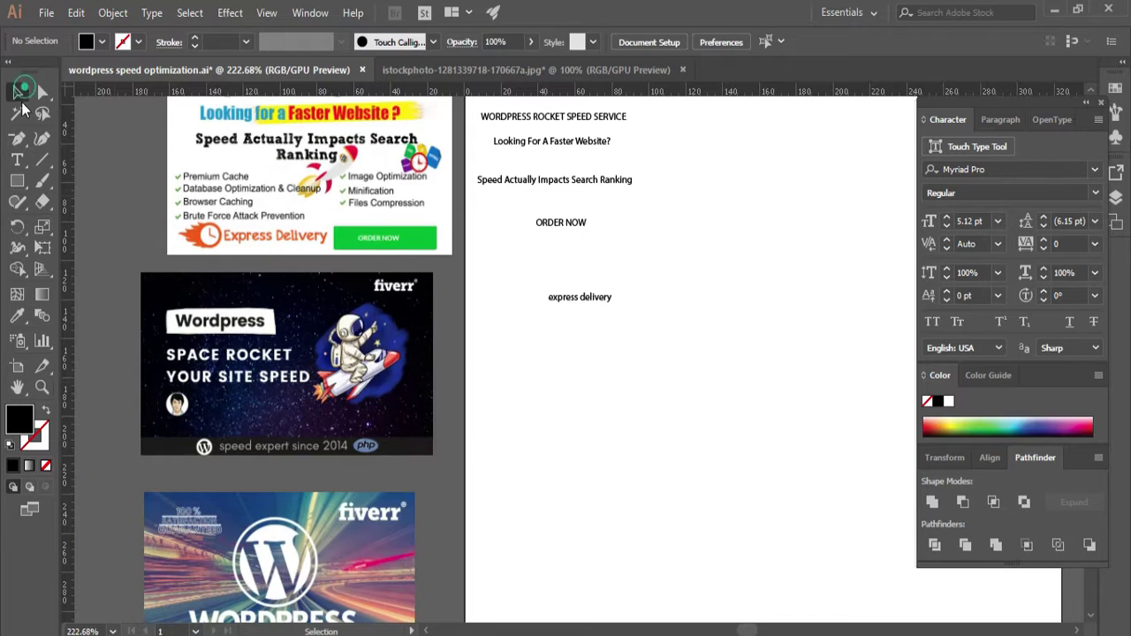
# Remove the "express delivery" text and add the word "fiverr" below ORDER NOW, enlarged to 57.23 pt.
pyautogui.scroll(-2, 395, 356)
pyautogui.scroll(4, 492, 391)
pyautogui.scroll(-1, 492, 422)
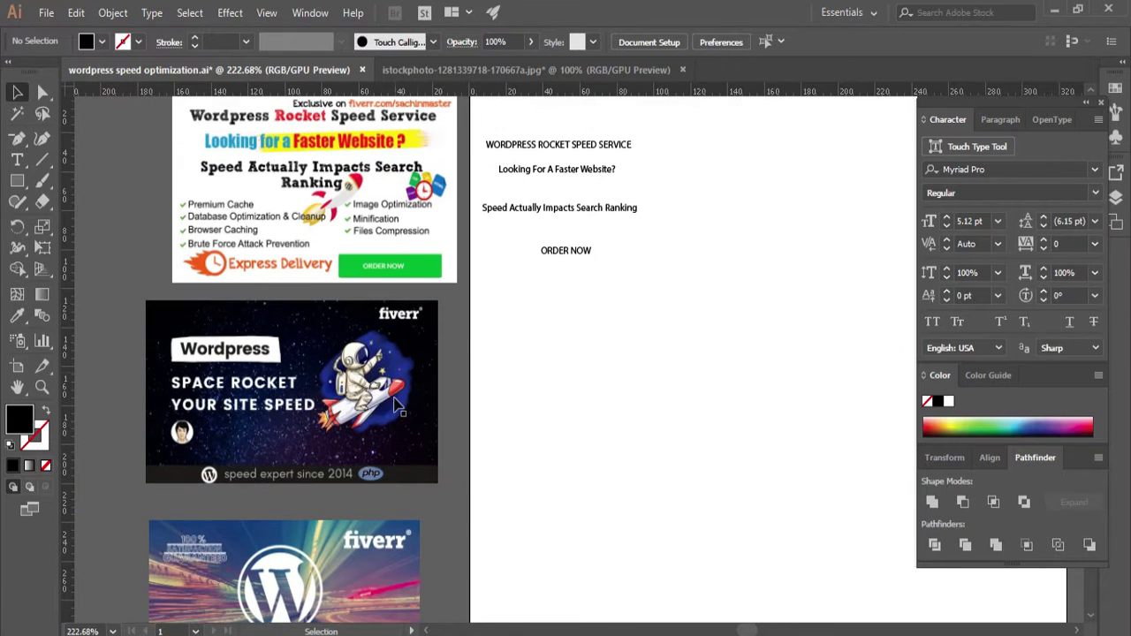
pyautogui.scroll(-1, 495, 258)
pyautogui.press('t')
pyautogui.click(676, 394)
pyautogui.write('fiverr')
pyautogui.click(19, 93)
pyautogui.moveTo(698, 398); pyautogui.dragTo(754, 452)
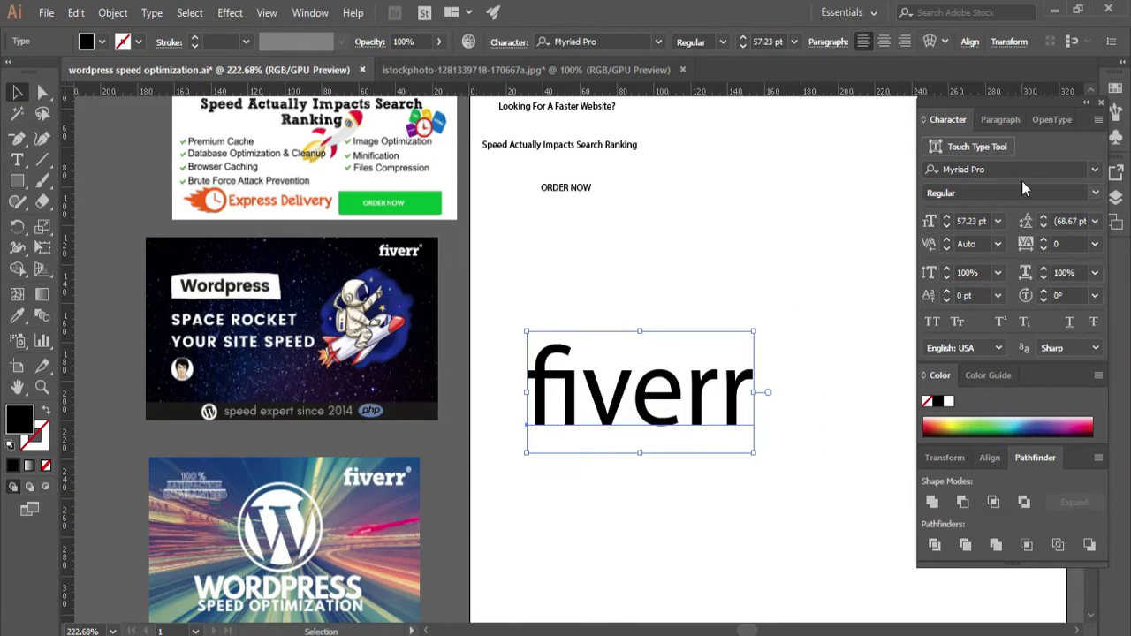
# Try a Fiverr logo image from the browser, enlarge it to about 479 × 239 px and delete it.
pyautogui.hotkey('alt', 'Tab')
pyautogui.click(172, 167)
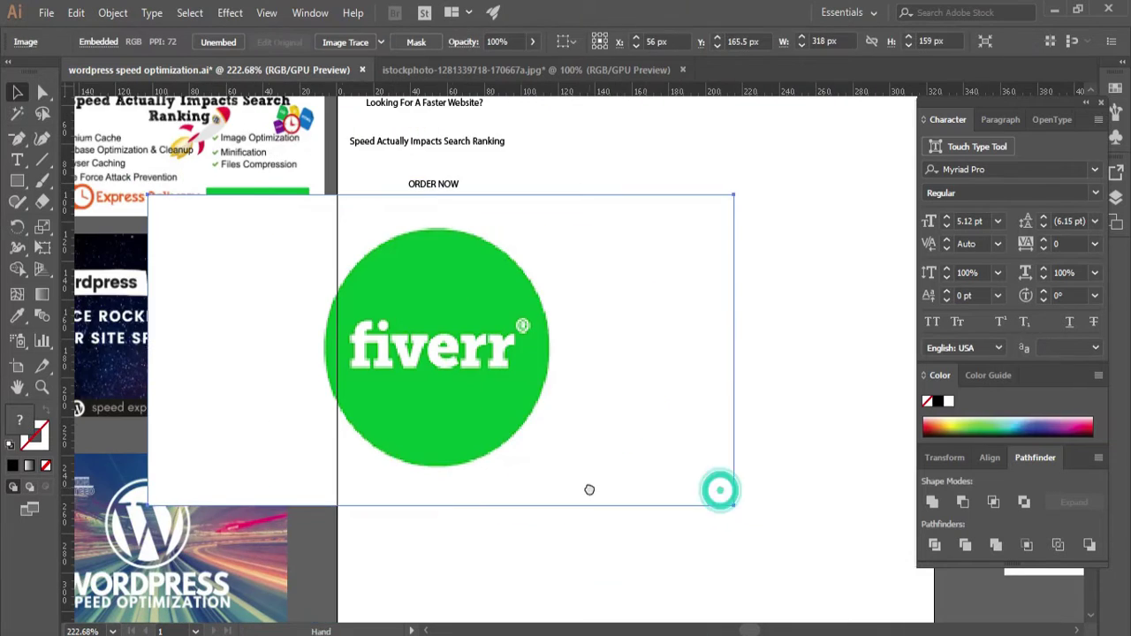
pyautogui.moveTo(719, 487); pyautogui.dragTo(883, 580)
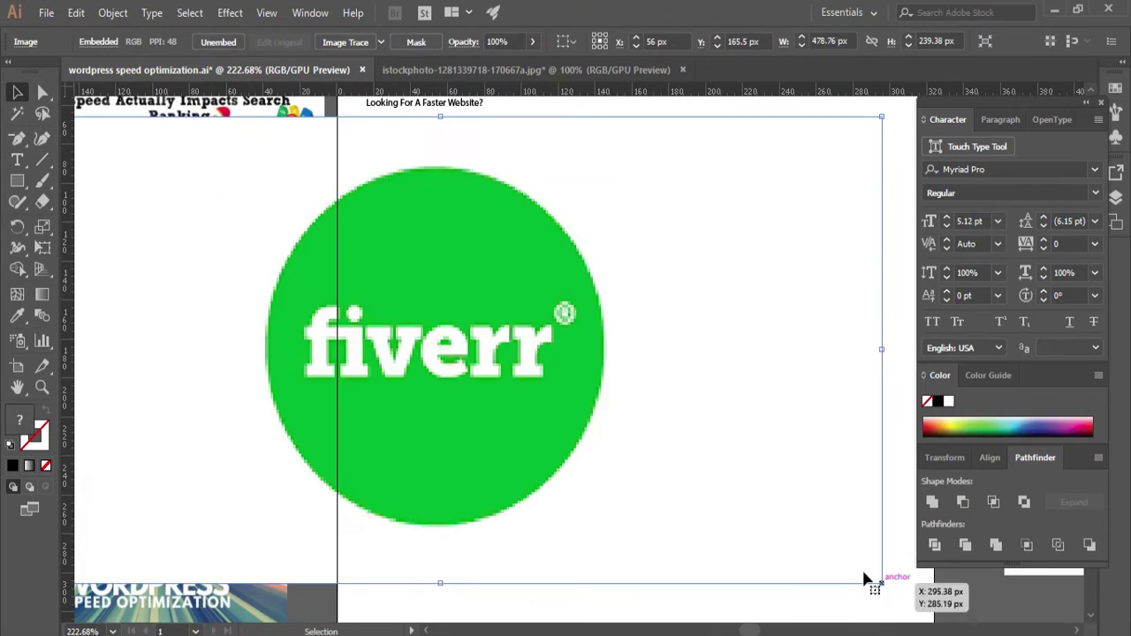
pyautogui.press('Delete')
# Move the "fiverr" word and the four text lines off the artboard into the empty area below it.
pyautogui.click(471, 411)
pyautogui.keyDown('ctrl'); pyautogui.keyDown('alt'); pyautogui.click(709, 472); pyautogui.keyUp('alt'); pyautogui.keyUp('ctrl')
pyautogui.keyDown('ctrl'); pyautogui.keyDown('alt'); pyautogui.click(710, 472); pyautogui.keyUp('alt'); pyautogui.keyUp('ctrl')
pyautogui.keyDown('ctrl'); pyautogui.keyDown('alt'); pyautogui.click(709, 471); pyautogui.keyUp('alt'); pyautogui.keyUp('ctrl')
pyautogui.moveTo(454, 411); pyautogui.dragTo(487, 459)
pyautogui.moveTo(378, 303); pyautogui.dragTo(310, 589)
pyautogui.moveTo(368, 194); pyautogui.dragTo(765, 530)
pyautogui.click(495, 389)
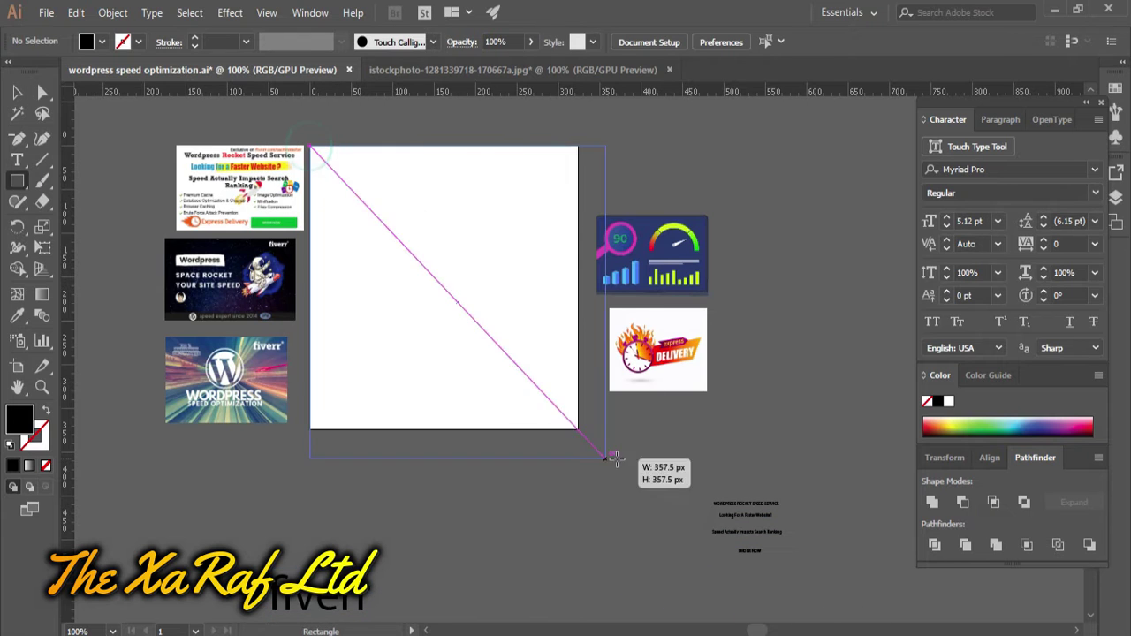
# Draw a rectangle covering the whole artboard and fill it white.
pyautogui.moveTo(579, 428); pyautogui.dragTo(579, 428)
pyautogui.click(948, 401)
pyautogui.click(17, 93)
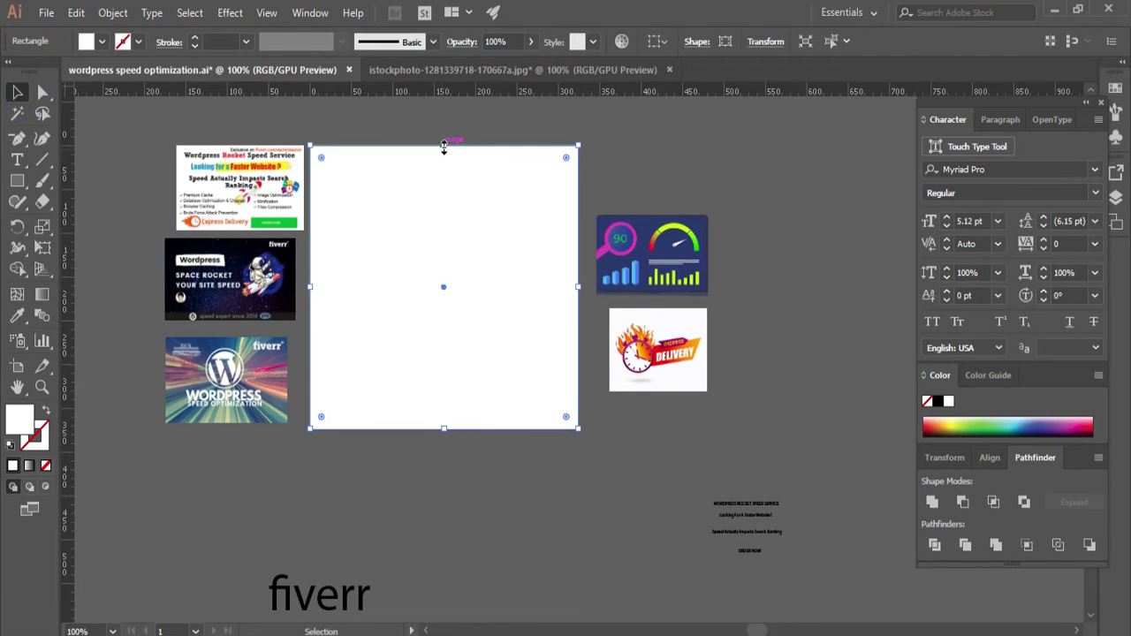
# Open elementor gig 2.ai to check its artwork and close it again.
pyautogui.hotkey('ctrl', 'o')
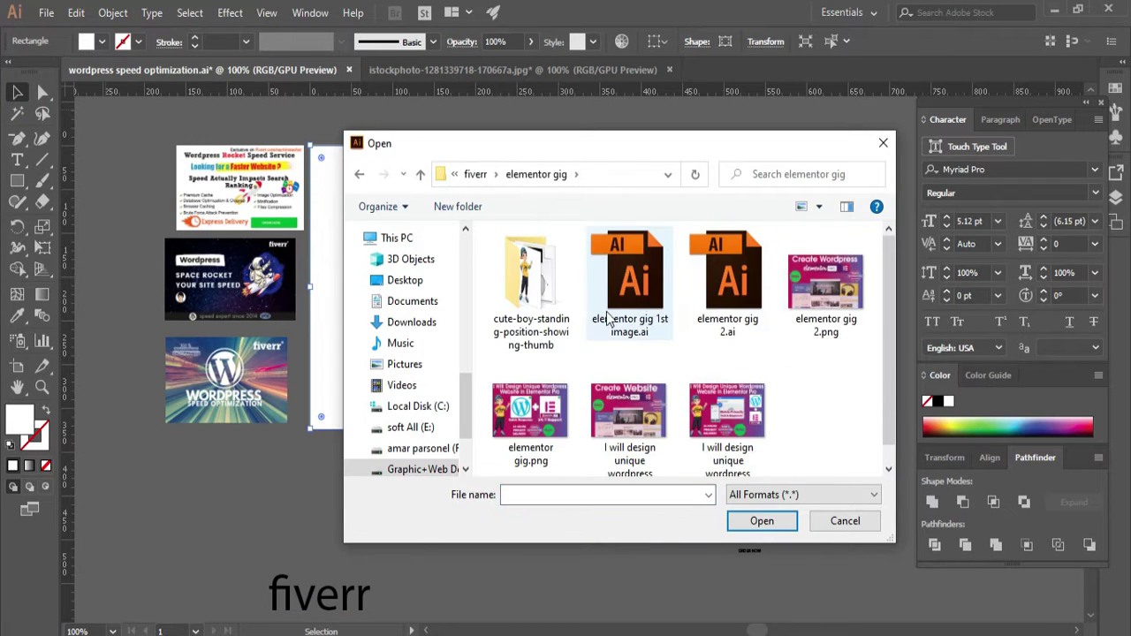
pyautogui.doubleClick(694, 301)
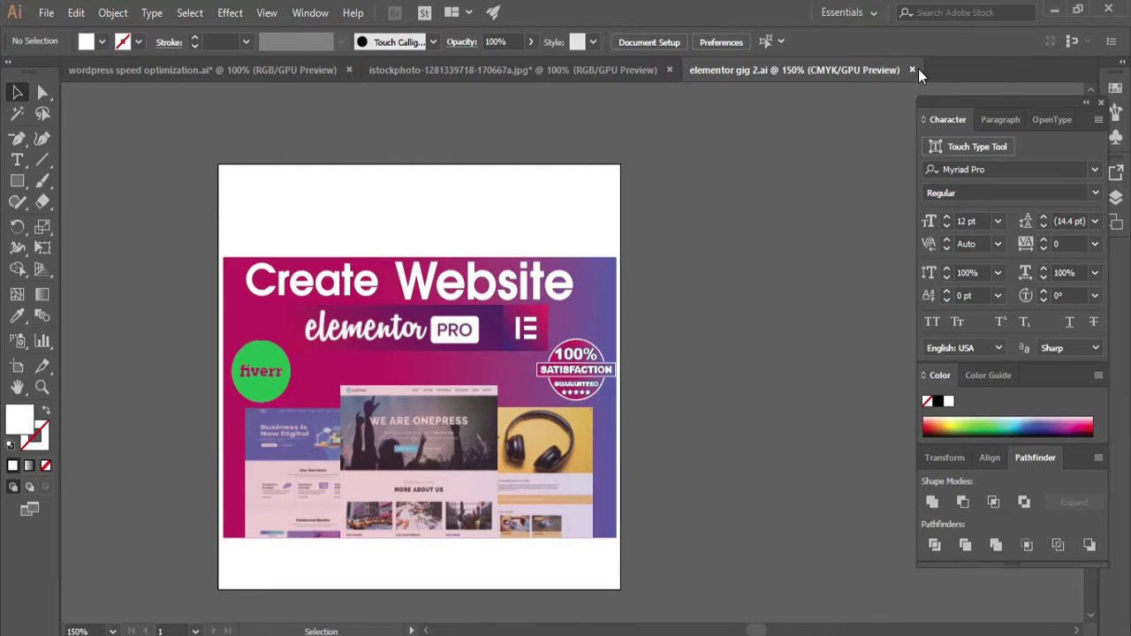
pyautogui.click(913, 70)
# Open elementor gig 1st image.ai and ungroup its artwork.
pyautogui.click(46, 13)
pyautogui.click(62, 68)
pyautogui.doubleClick(623, 328)
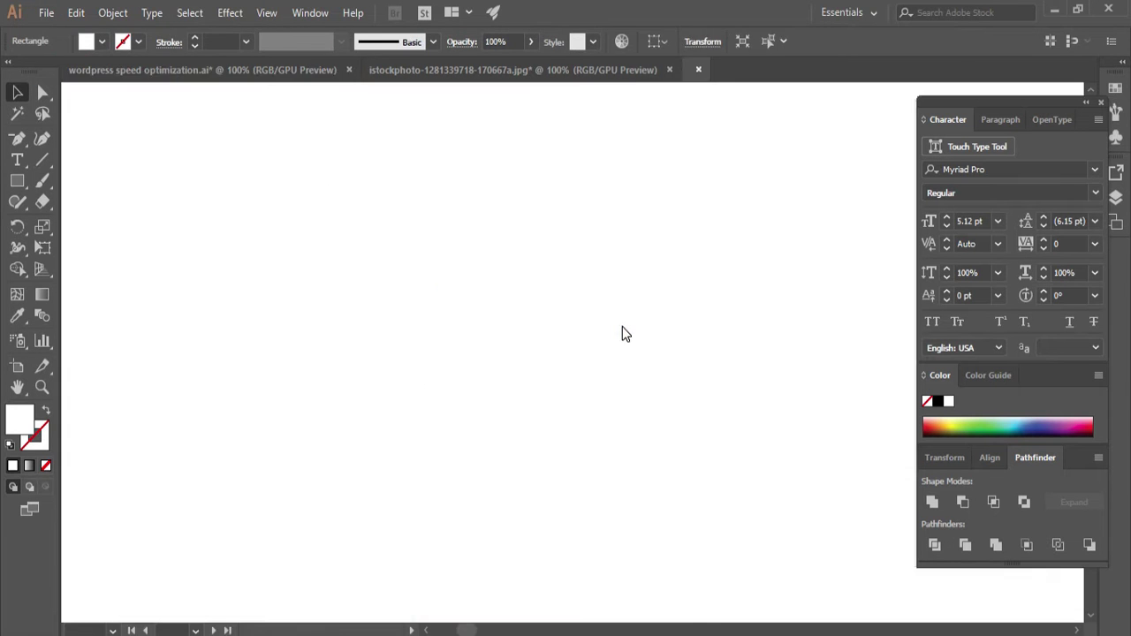
pyautogui.rightClick(500, 236)
pyautogui.click(565, 366)
pyautogui.click(707, 336)
# Copy the 24 HOURS PROJECT DELIVERY text, satisfaction badge and Fiverr badge into the WordPress document, below its artboard.
pyautogui.click(537, 232)
pyautogui.press('Delete')
pyautogui.click(451, 288)
pyautogui.press('Delete')
pyautogui.hotkey('ctrl', 'z')
pyautogui.moveTo(504, 433); pyautogui.dragTo(541, 526)
# Copy the WordPress logo tile from elementor gig 1st image.ai and place it below the artboard.
pyautogui.click(705, 69)
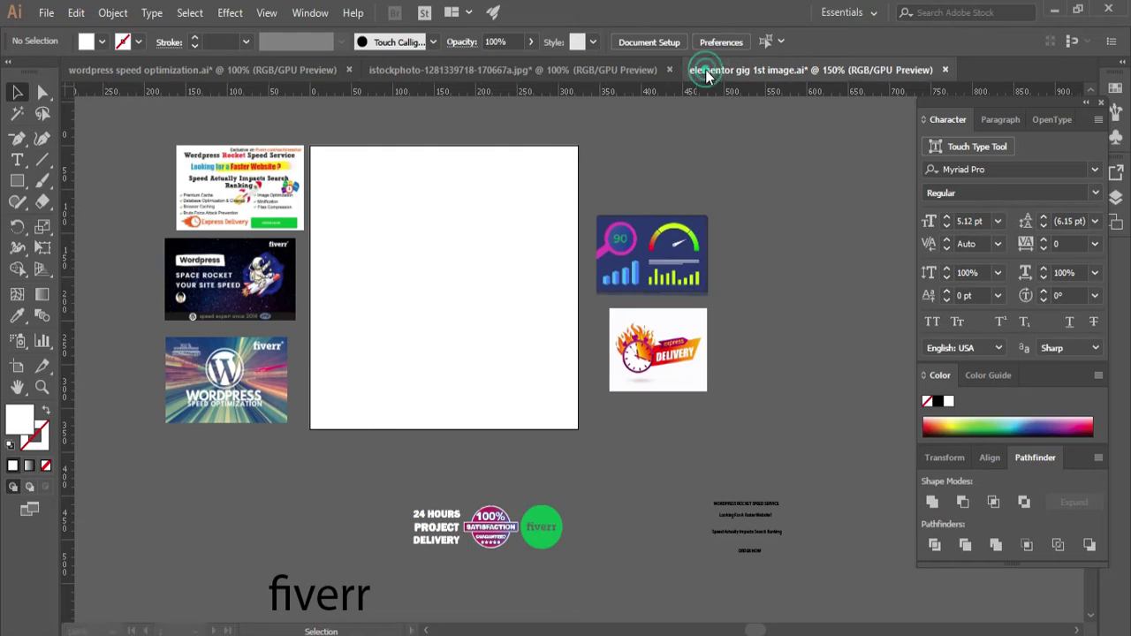
pyautogui.moveTo(586, 281); pyautogui.dragTo(354, 474)
# Copy the banner background shape from elementor gig 1st image.ai onto the WordPress document's artboard and fill it white.
pyautogui.click(795, 70)
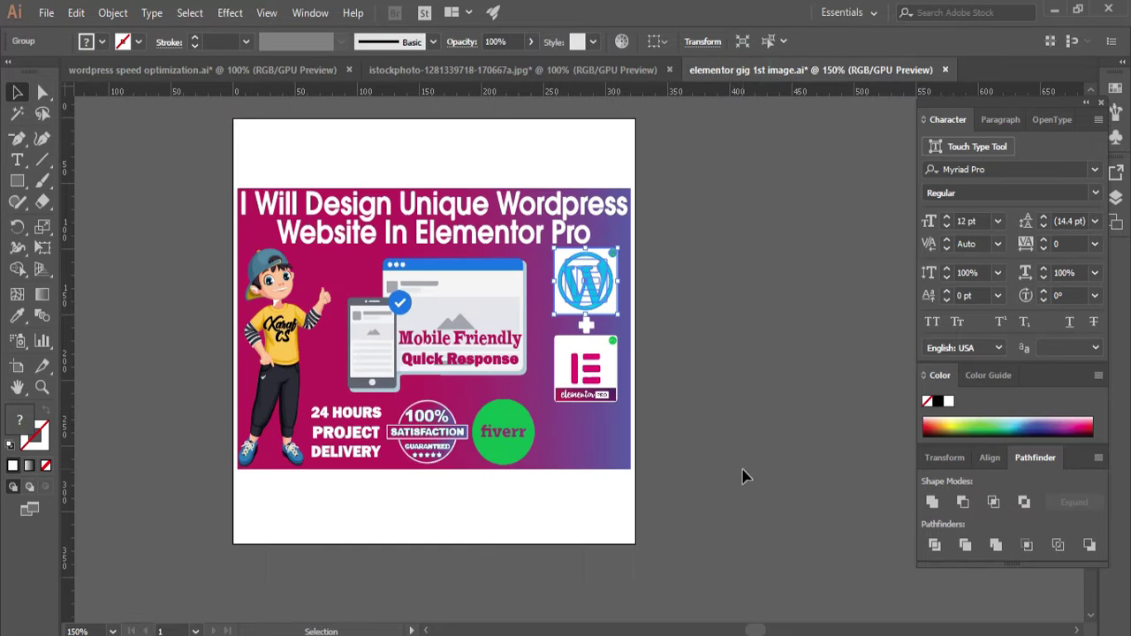
pyautogui.moveTo(314, 349); pyautogui.dragTo(512, 323)
pyautogui.click(947, 403)
pyautogui.rightClick(391, 303)
pyautogui.click(440, 428)
pyautogui.moveTo(442, 318); pyautogui.dragTo(509, 376)
pyautogui.moveTo(325, 258); pyautogui.dragTo(452, 362)
pyautogui.moveTo(495, 353); pyautogui.dragTo(712, 342)
pyautogui.click(471, 296)
pyautogui.moveTo(677, 379); pyautogui.dragTo(698, 429)
pyautogui.rightClick(748, 477)
pyautogui.click(673, 345)
pyautogui.moveTo(673, 345); pyautogui.dragTo(363, 268)
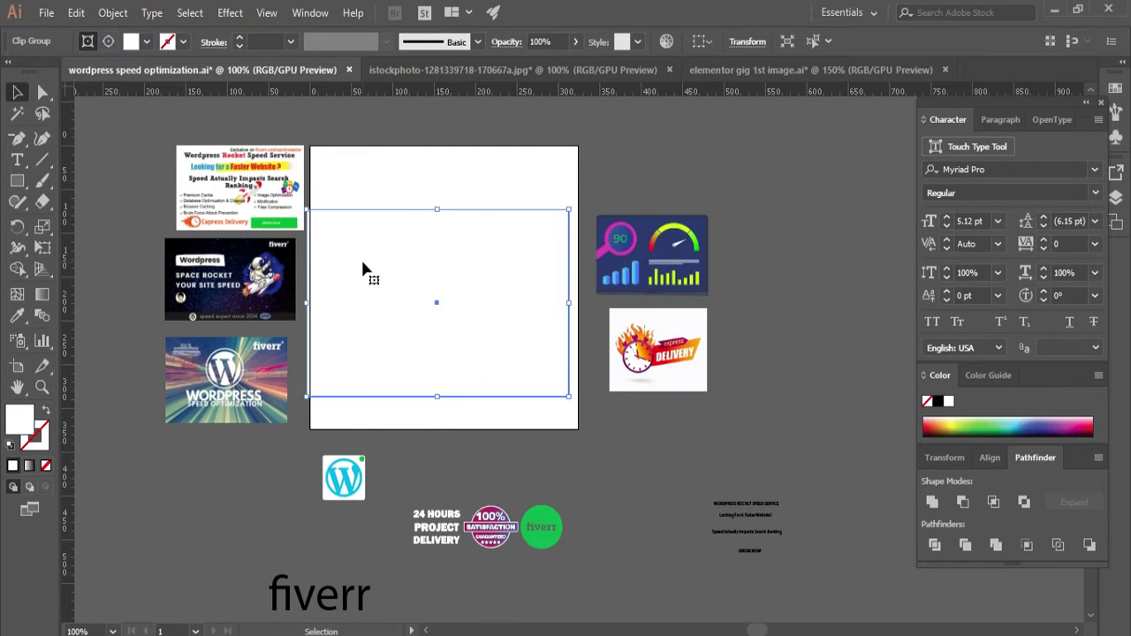
# Fill the banner background shape with dark red and lock it.
pyautogui.moveTo(960, 425); pyautogui.dragTo(1089, 424)
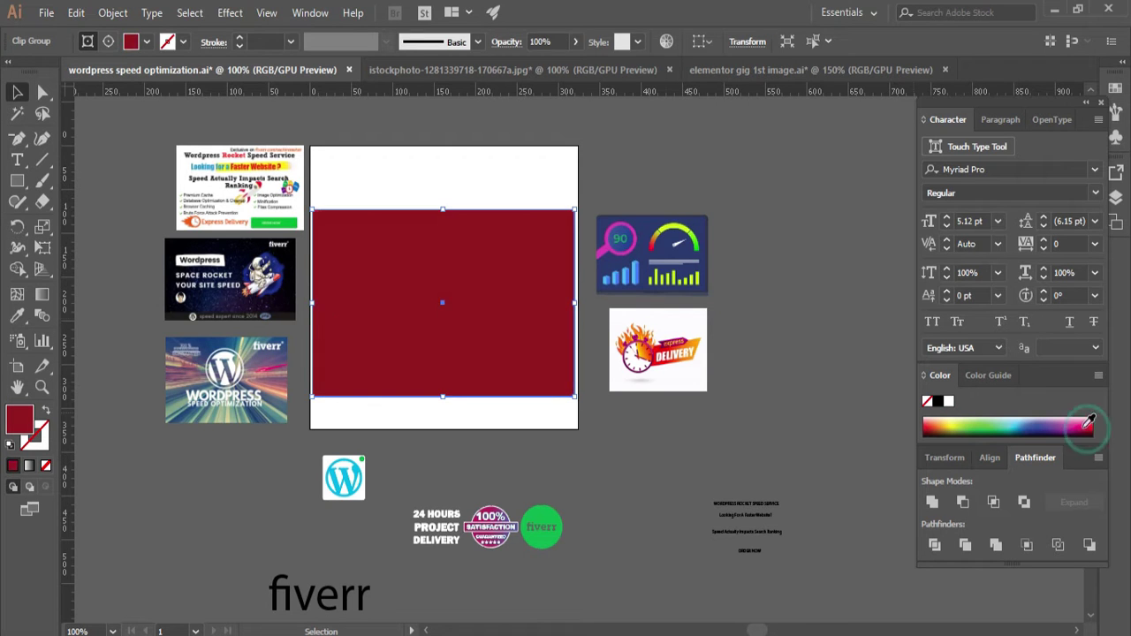
pyautogui.hotkey('ctrl', '2')
# Move the four text lines onto the banner background and enlarge them together to span most of its width.
pyautogui.press('z')
pyautogui.moveTo(333, 318); pyautogui.dragTo(376, 316)
pyautogui.moveTo(376, 316); pyautogui.dragTo(300, 197)
pyautogui.click(17, 92)
pyautogui.moveTo(864, 490); pyautogui.dragTo(311, 221)
pyautogui.click(775, 458)
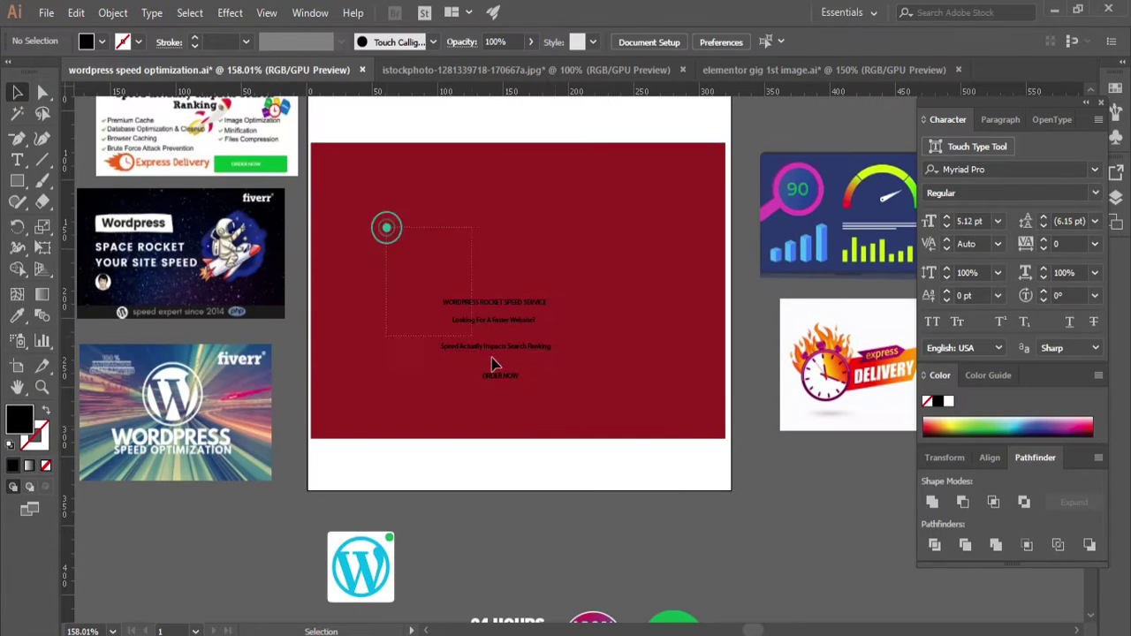
pyautogui.moveTo(383, 227); pyautogui.dragTo(676, 480)
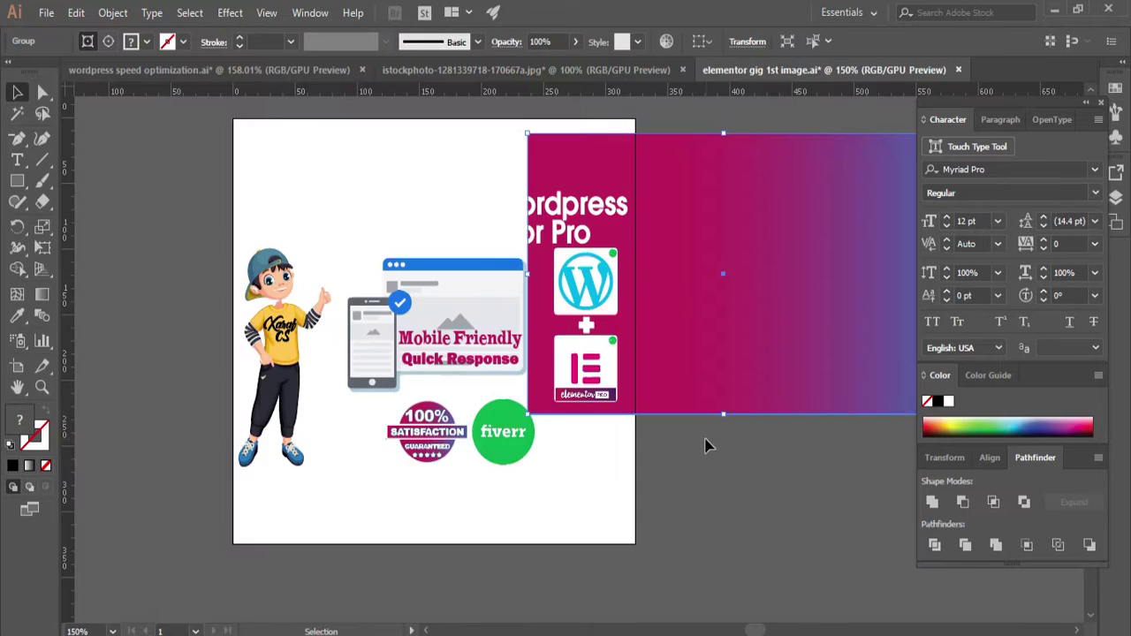
# Open I will do your all clickfunnels work.ai to check its artwork and close it again.
pyautogui.click(46, 13)
pyautogui.click(53, 71)
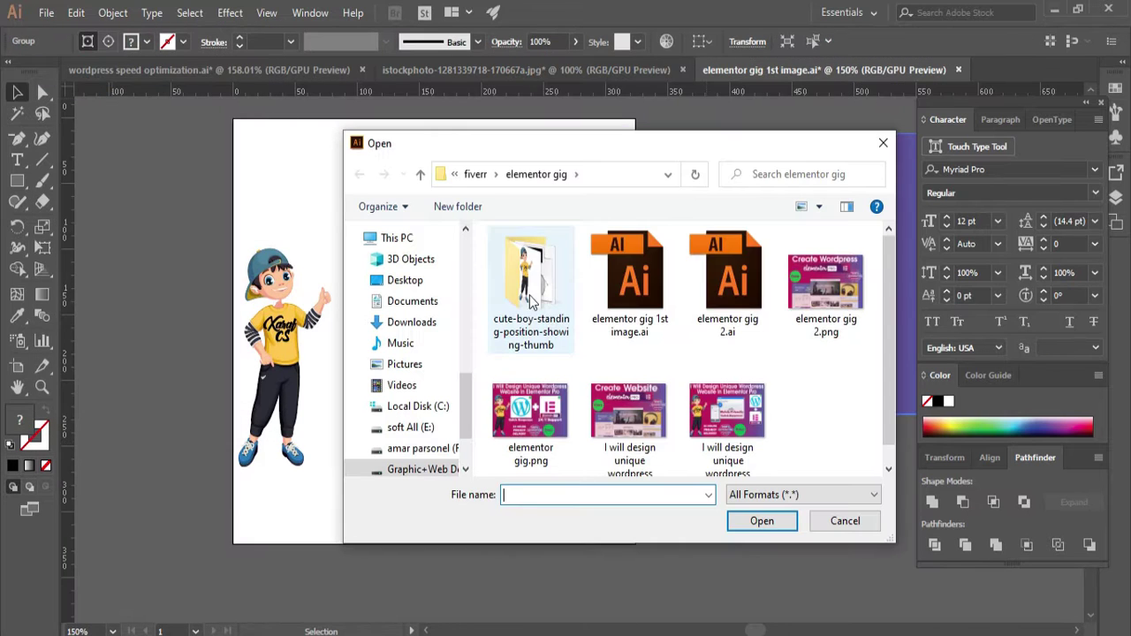
pyautogui.click(420, 174)
pyautogui.click(633, 291)
pyautogui.click(760, 522)
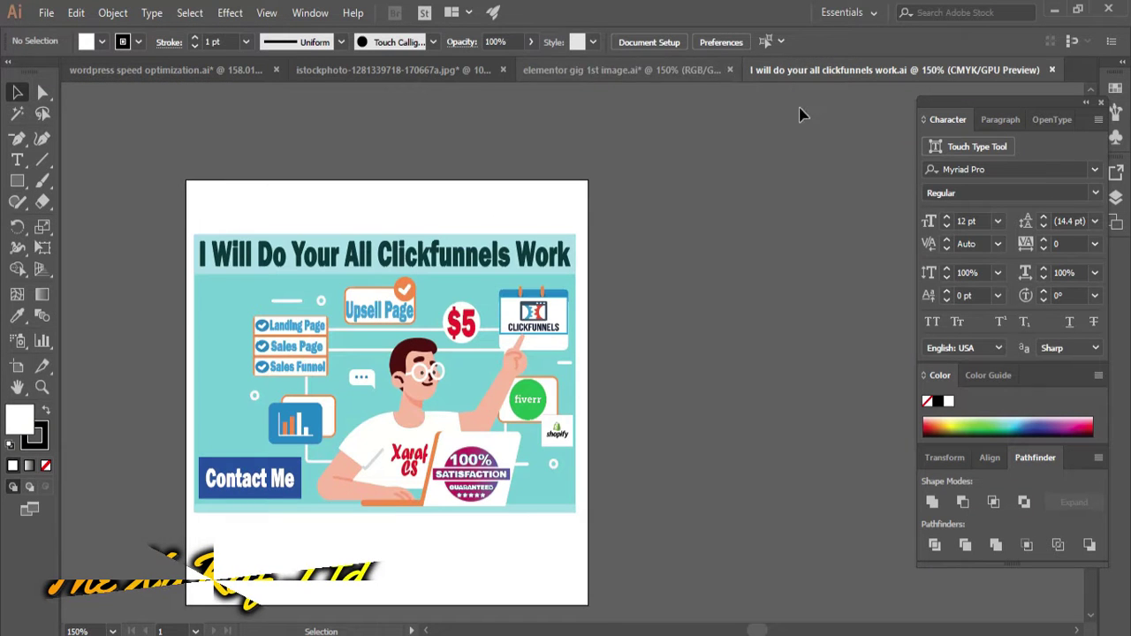
pyautogui.click(1051, 70)
# Close elementor gig 1st image.ai without saving its changes and close the istockphoto document as well.
pyautogui.click(729, 69)
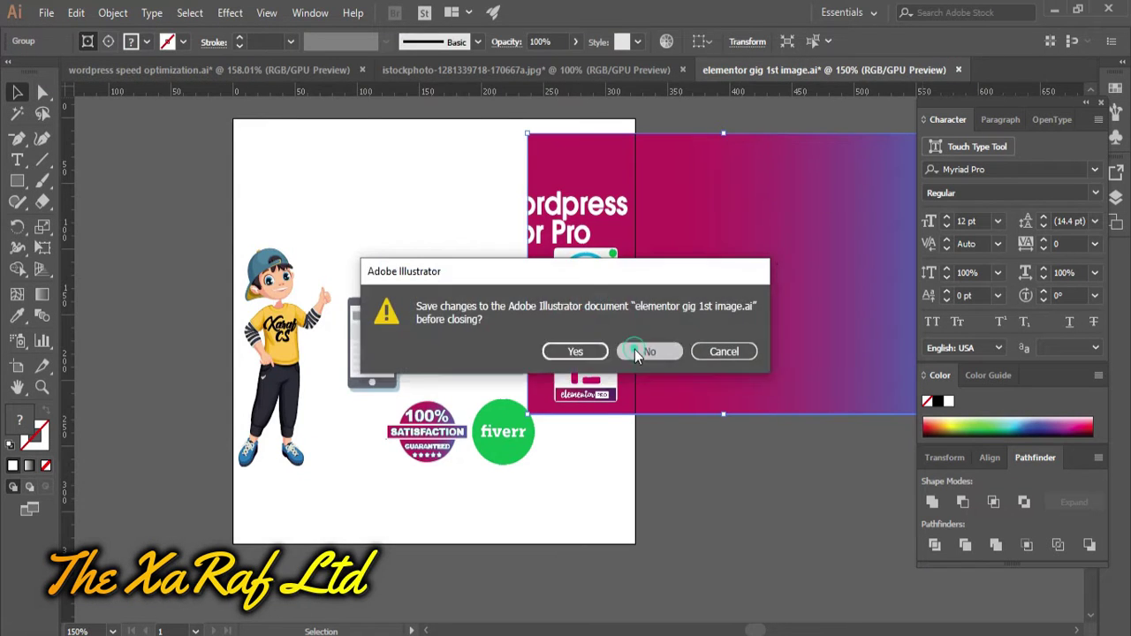
pyautogui.click(651, 352)
pyautogui.click(681, 70)
pyautogui.click(685, 539)
# Remove the white square behind the WordPress logo below the artboard.
pyautogui.click(363, 562)
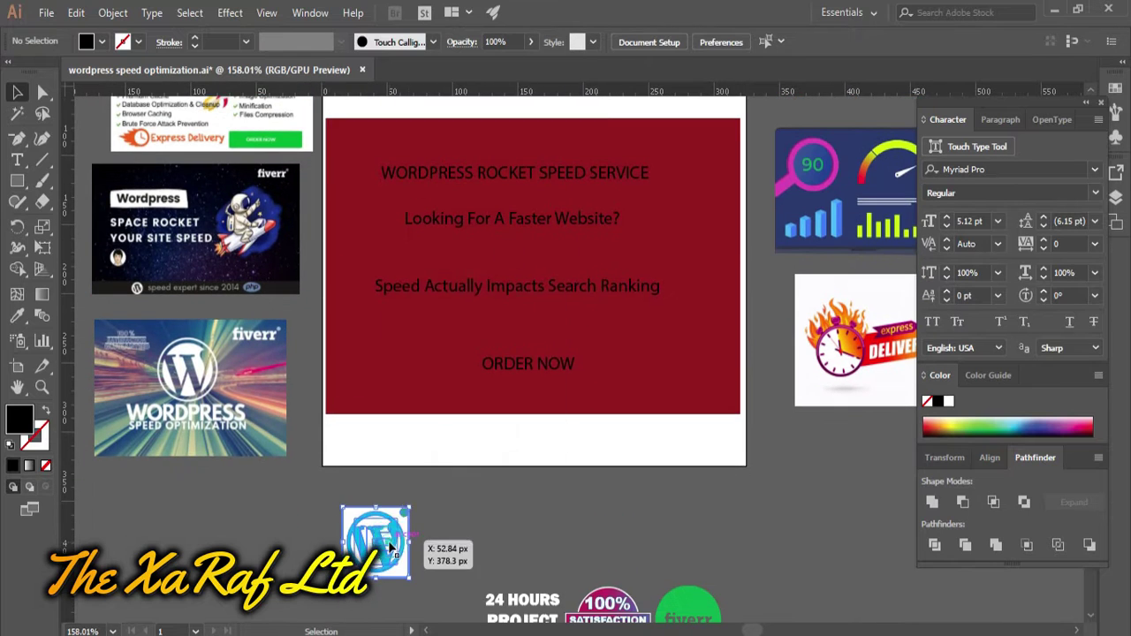
pyautogui.click(403, 582)
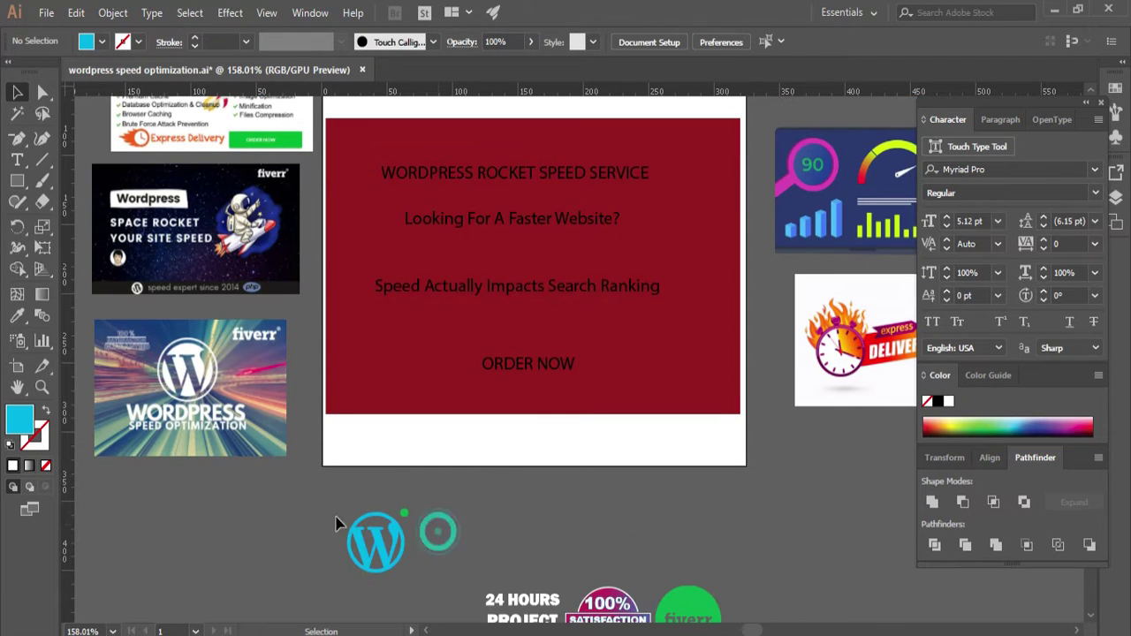
pyautogui.click(391, 581)
# Change the fill of the banner background shape to orange.
pyautogui.moveTo(439, 174); pyautogui.dragTo(360, 329)
pyautogui.click(351, 302)
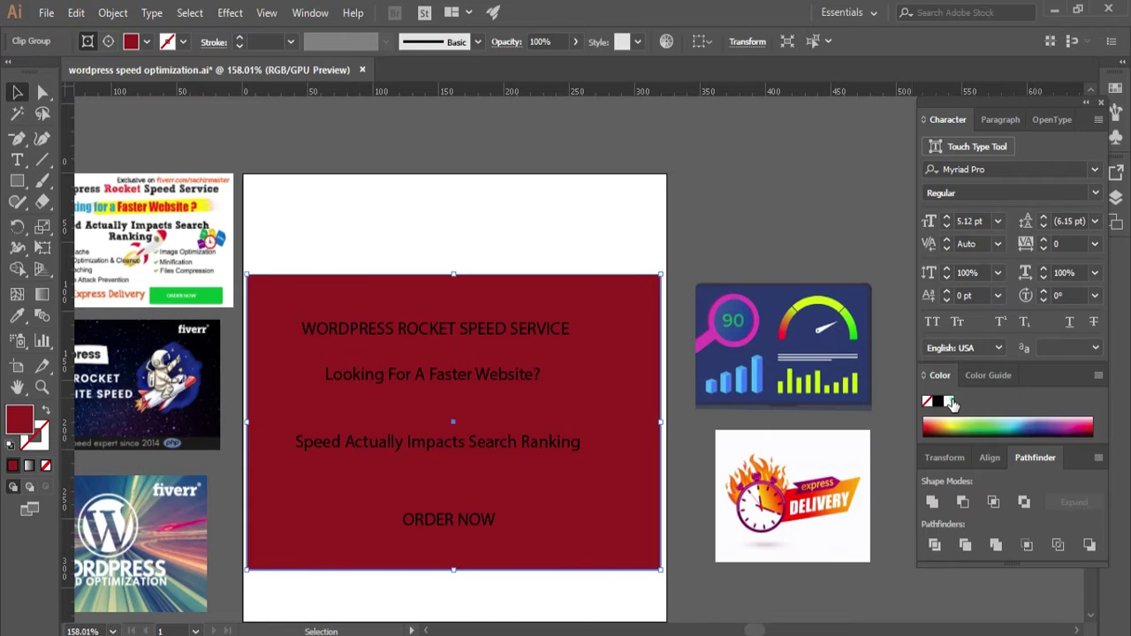
pyautogui.press('Delete')
pyautogui.click(398, 326)
pyautogui.click(428, 340)
pyautogui.click(938, 424)
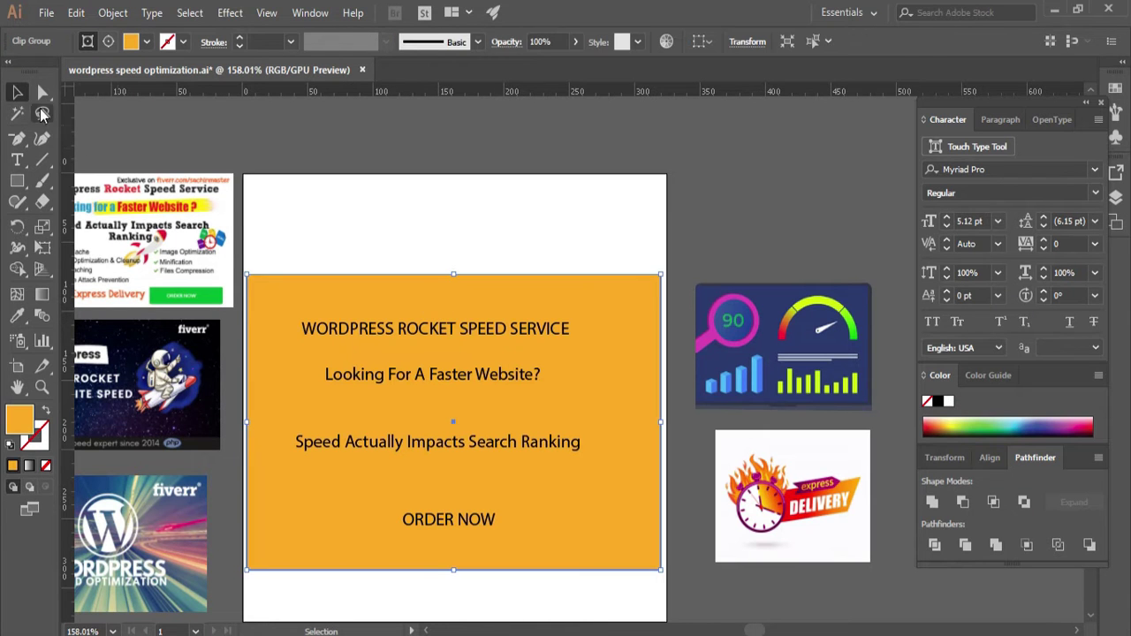
# Place guides along all four edges of the banner background and fill the shape white.
pyautogui.moveTo(361, 88); pyautogui.dragTo(376, 213)
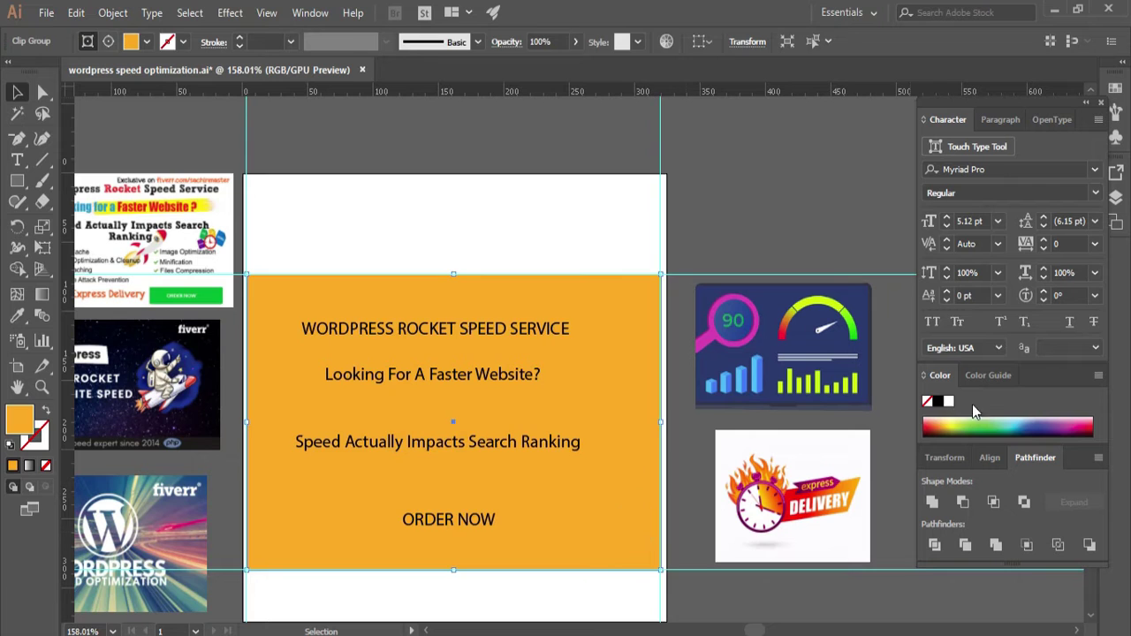
pyautogui.press('Delete')
# Draw a rectangle covering the whole artboard, fill it black and send it behind all the artwork.
pyautogui.scroll(-1, 250, 216)
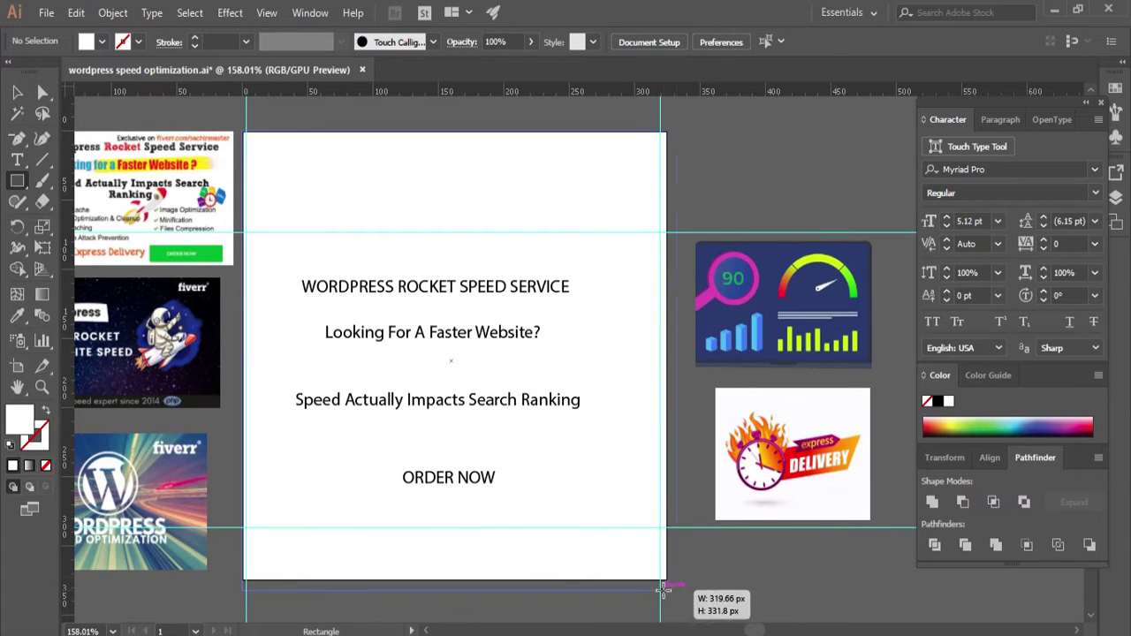
pyautogui.moveTo(663, 588); pyautogui.dragTo(664, 581)
pyautogui.click(939, 402)
pyautogui.hotkey('ctrl', 'shift', '[')
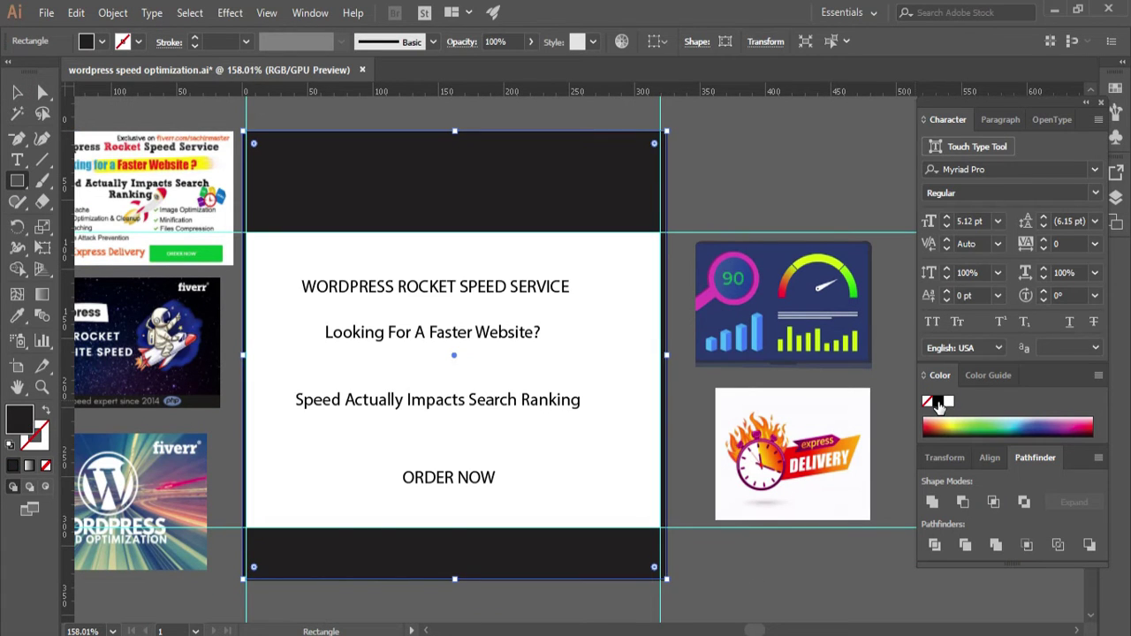
# Bring the dark rectangle in front of the white banner shape and change its fill to pure black.
pyautogui.hotkey('ctrl', ']')
pyautogui.doubleClick(25, 418)
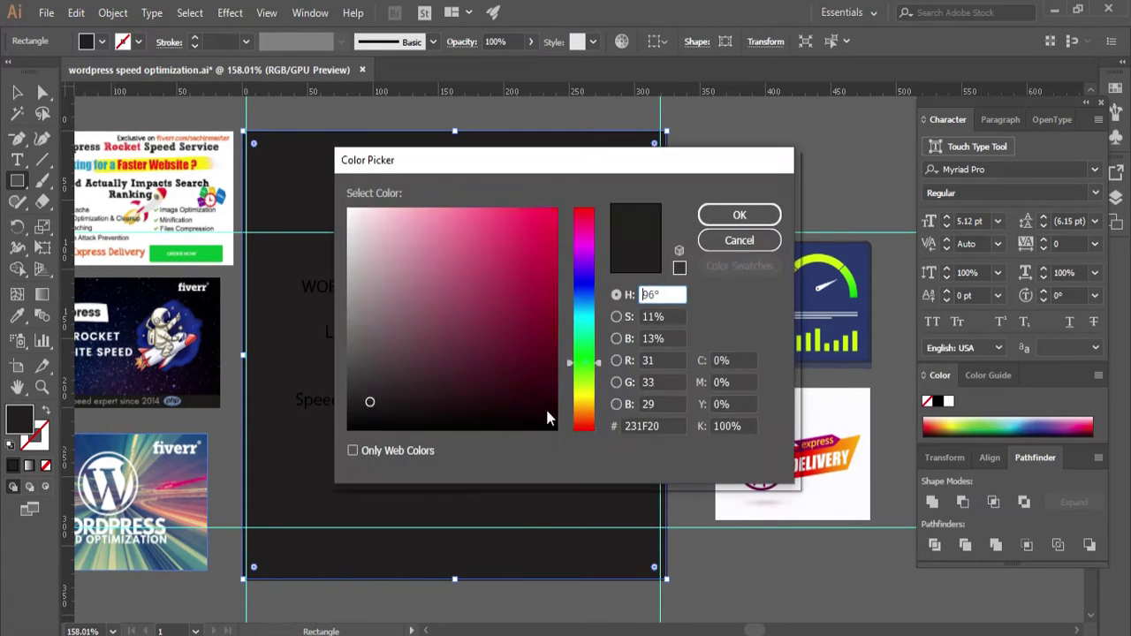
pyautogui.click(547, 429)
pyautogui.press('Return')
pyautogui.hotkey('ctrl', 'shift', 'a')
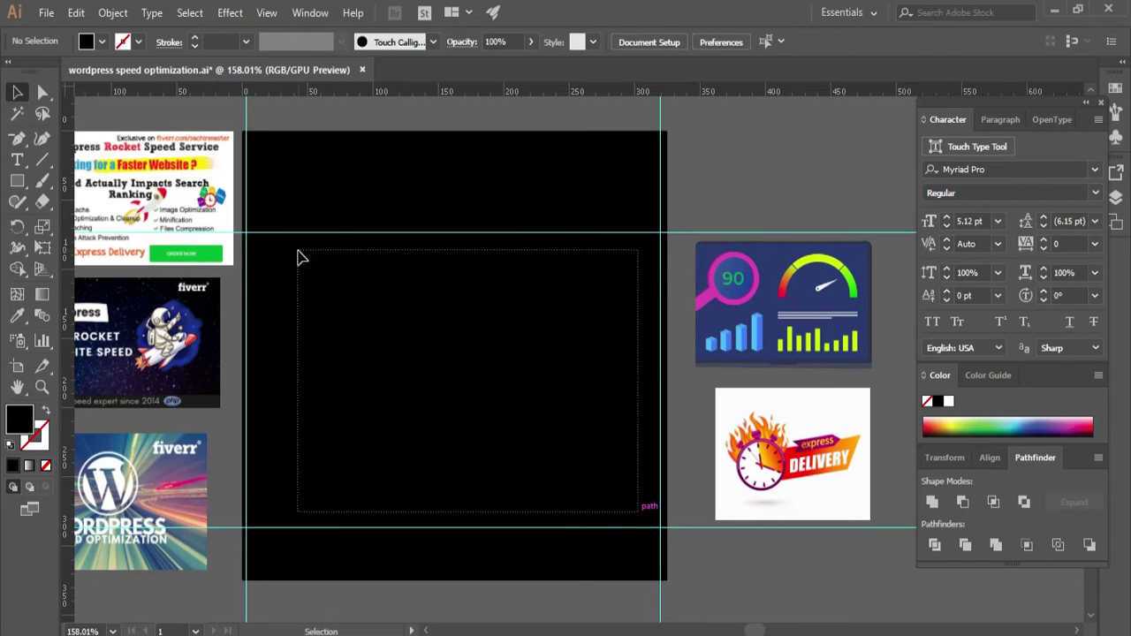
# Fill all the text lines on the artboard with white.
pyautogui.moveTo(298, 250); pyautogui.dragTo(298, 250)
pyautogui.click(949, 401)
pyautogui.click(750, 590)
# Split WORDPRESS off the title line as its own text, enlarged to about 29 pt above the other lines, which shift down.
pyautogui.moveTo(503, 444); pyautogui.dragTo(632, 454)
pyautogui.click(565, 291)
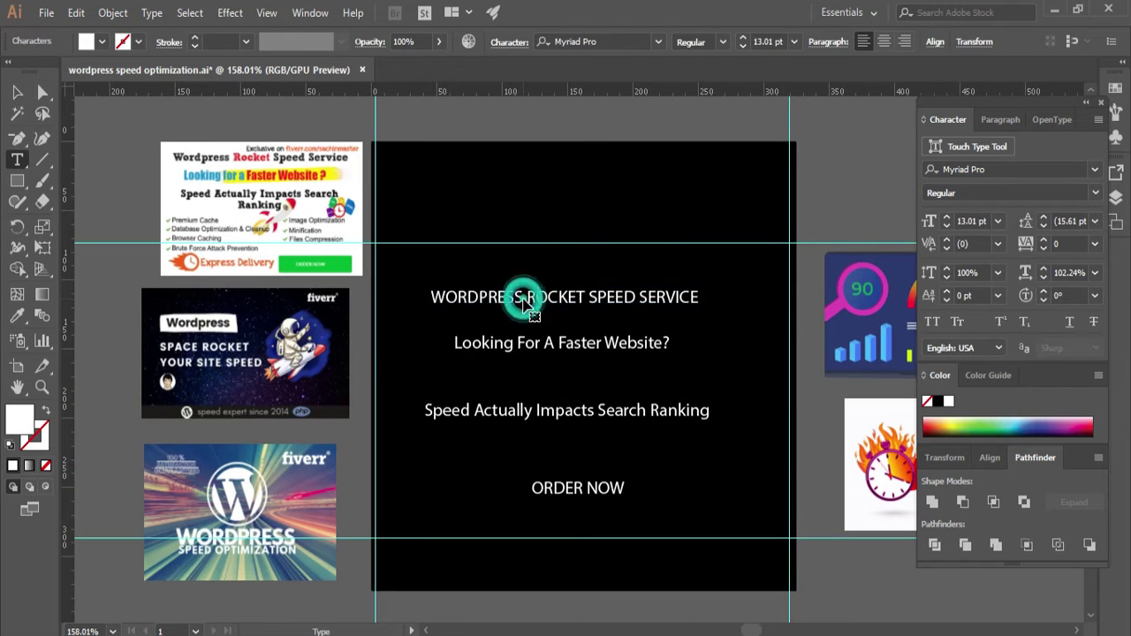
pyautogui.press('Escape')
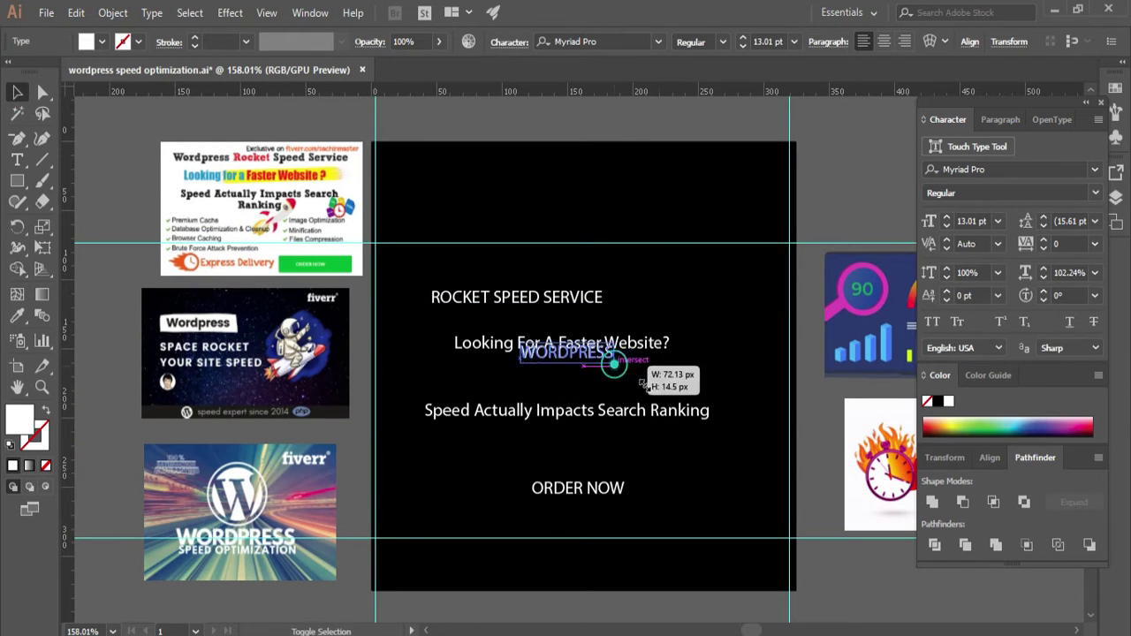
pyautogui.moveTo(537, 276); pyautogui.dragTo(609, 499)
pyautogui.moveTo(603, 340); pyautogui.dragTo(644, 447)
pyautogui.moveTo(478, 310); pyautogui.dragTo(586, 310)
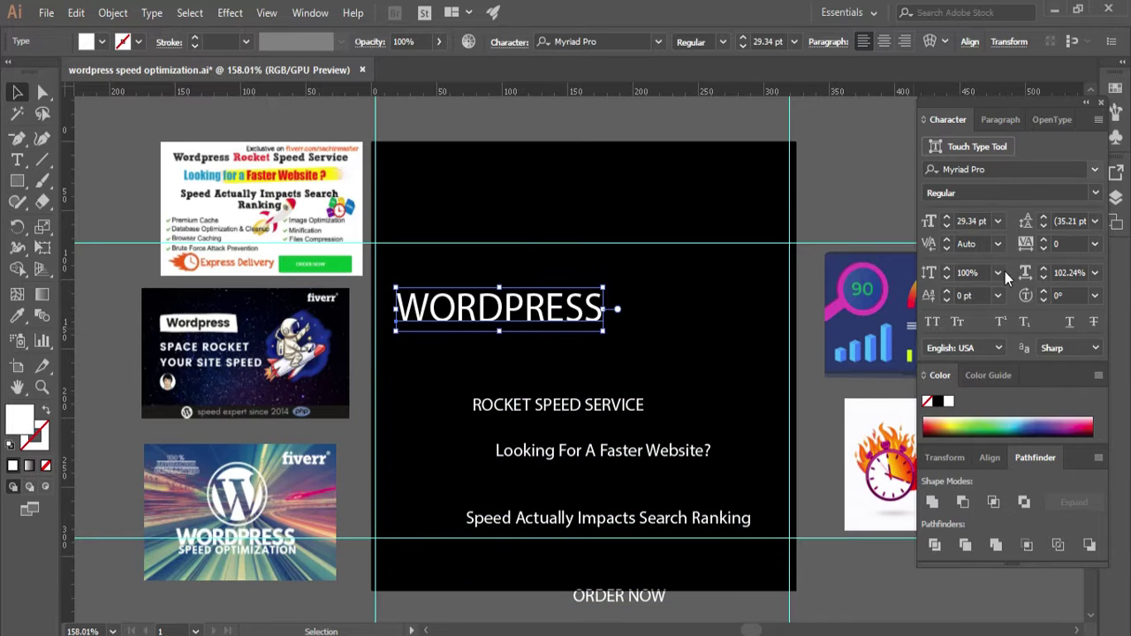
# Set the WORDPRESS heading in the Franklin Gothic Heavy font.
pyautogui.click(972, 168)
pyautogui.scroll(15, 972, 309)
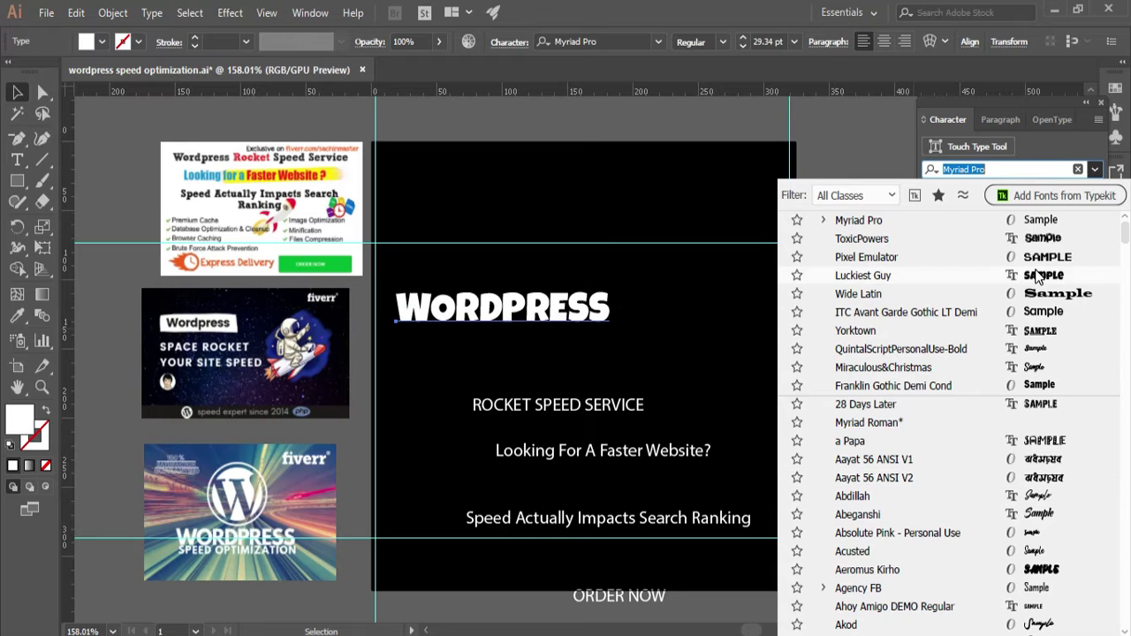
pyautogui.scroll(-10, 1042, 318)
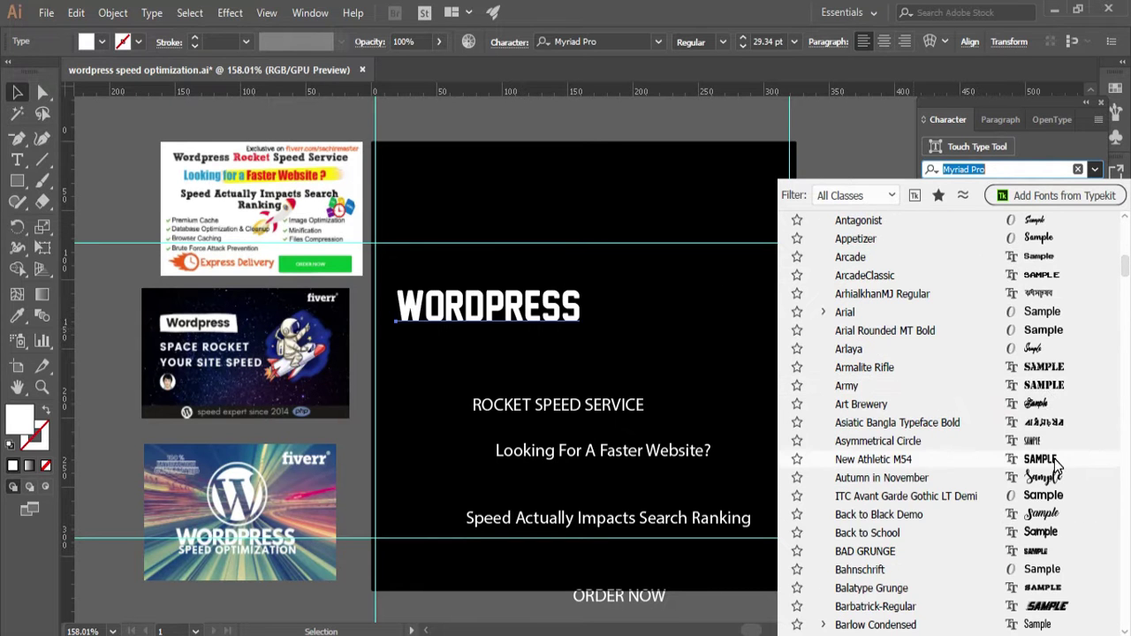
pyautogui.scroll(-9, 1055, 415)
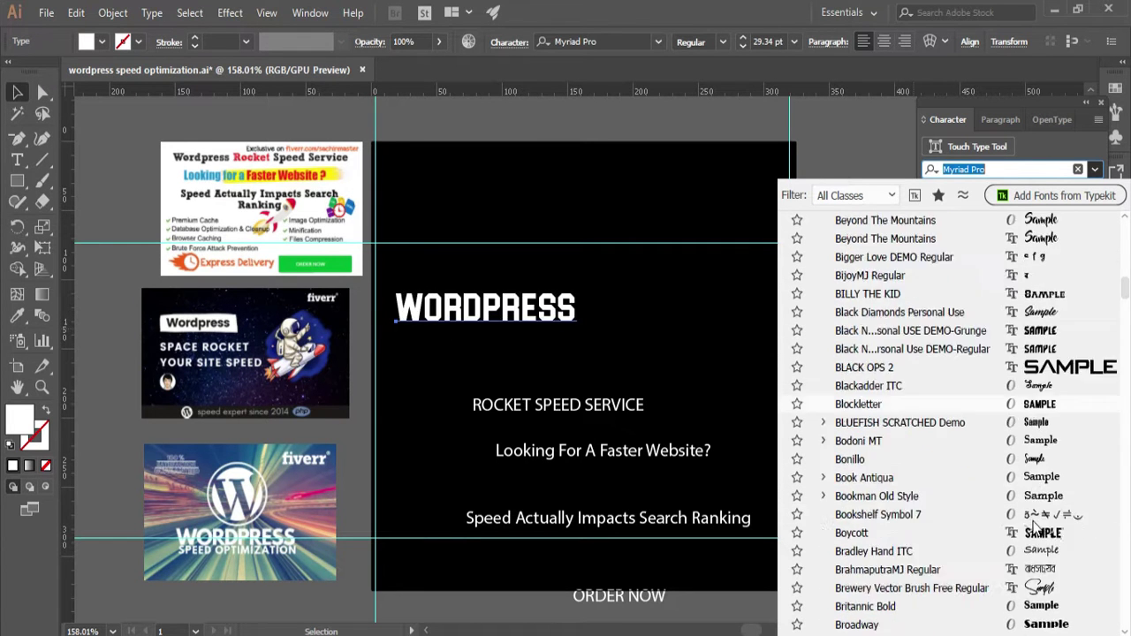
pyautogui.scroll(-16, 1047, 501)
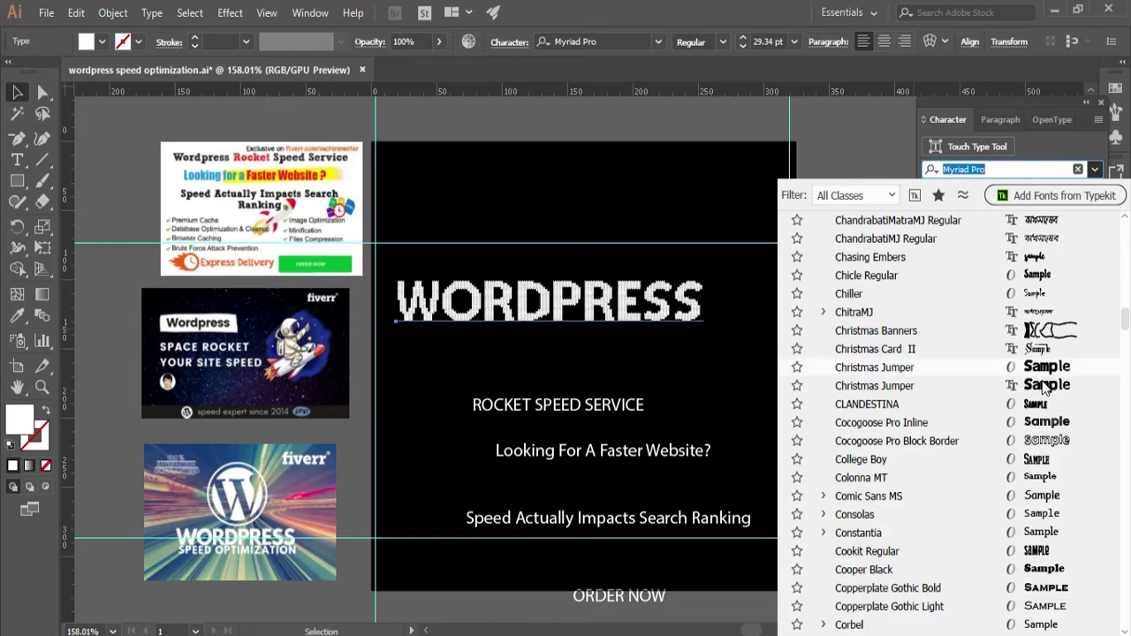
pyautogui.scroll(-9, 1046, 403)
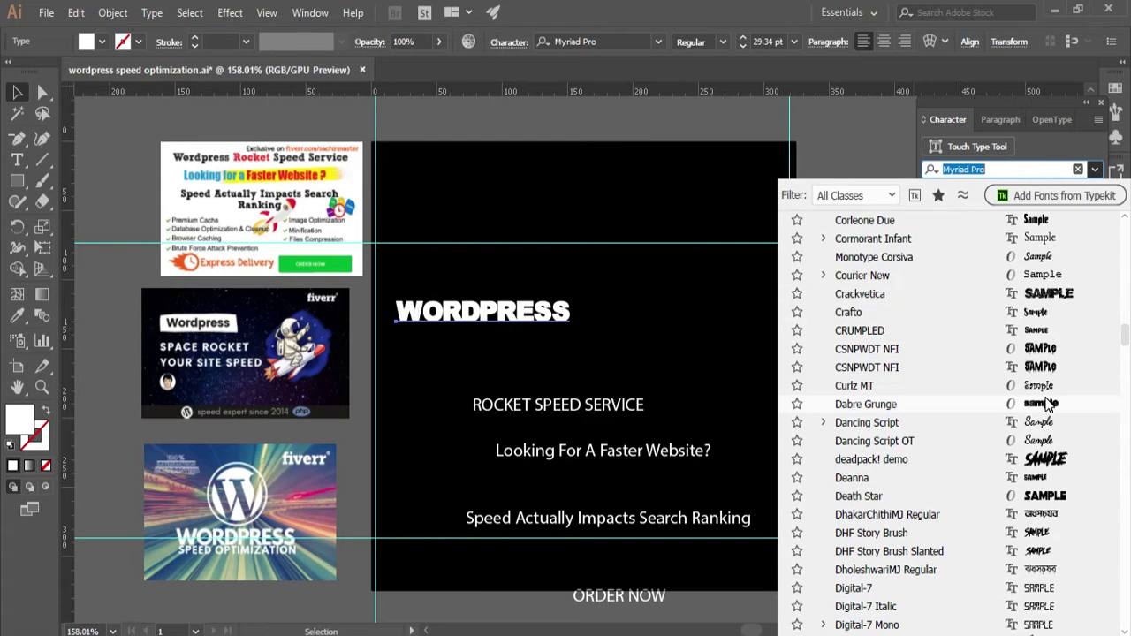
pyautogui.scroll(-15, 1047, 403)
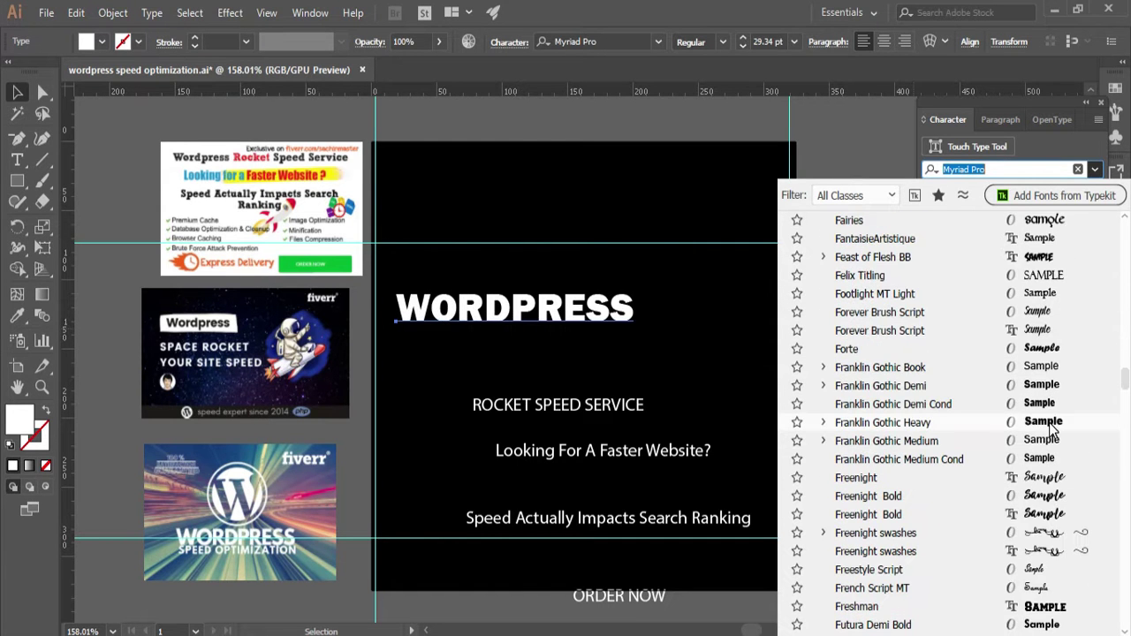
pyautogui.click(1051, 427)
# Adjust the WORDPRESS heading's size and position, and place the scaled-down speed gauge illustration just after it.
pyautogui.moveTo(601, 316); pyautogui.dragTo(619, 351)
pyautogui.moveTo(698, 321); pyautogui.dragTo(683, 325)
pyautogui.moveTo(648, 343); pyautogui.dragTo(589, 321)
pyautogui.moveTo(589, 321); pyautogui.dragTo(575, 322)
pyautogui.moveTo(869, 301); pyautogui.dragTo(667, 332)
pyautogui.moveTo(740, 262); pyautogui.dragTo(684, 332)
pyautogui.click(812, 309)
pyautogui.click(691, 310)
pyautogui.click(813, 310)
pyautogui.click(850, 345)
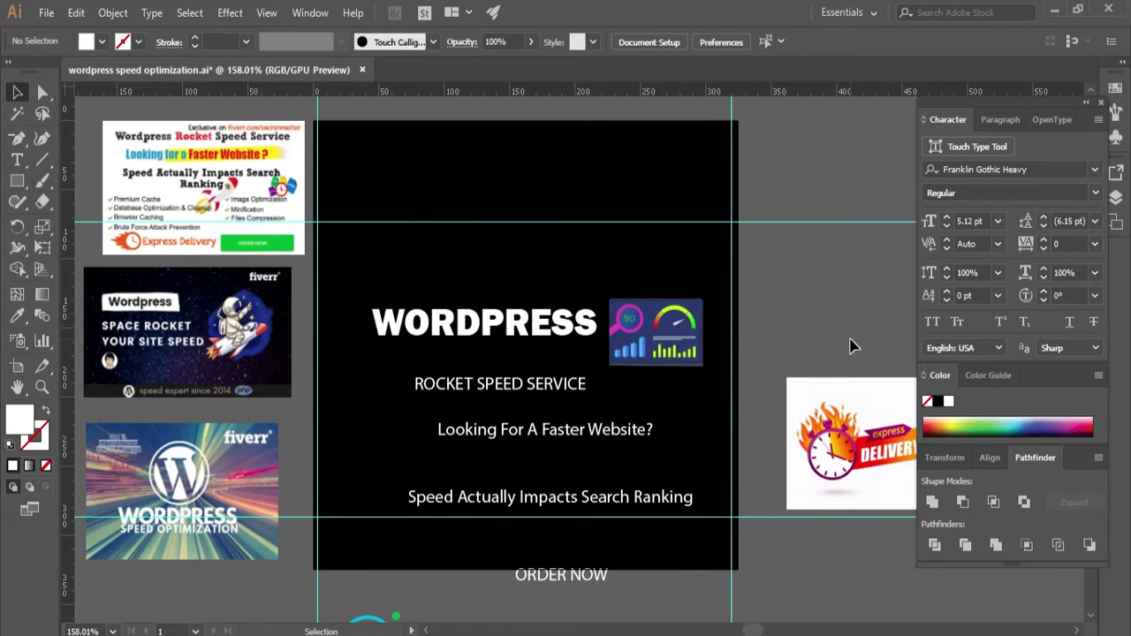
# Move the blue WordPress logo from below the artboard to above the WORDPRESS heading and make it smaller.
pyautogui.scroll(-3, 336, 523)
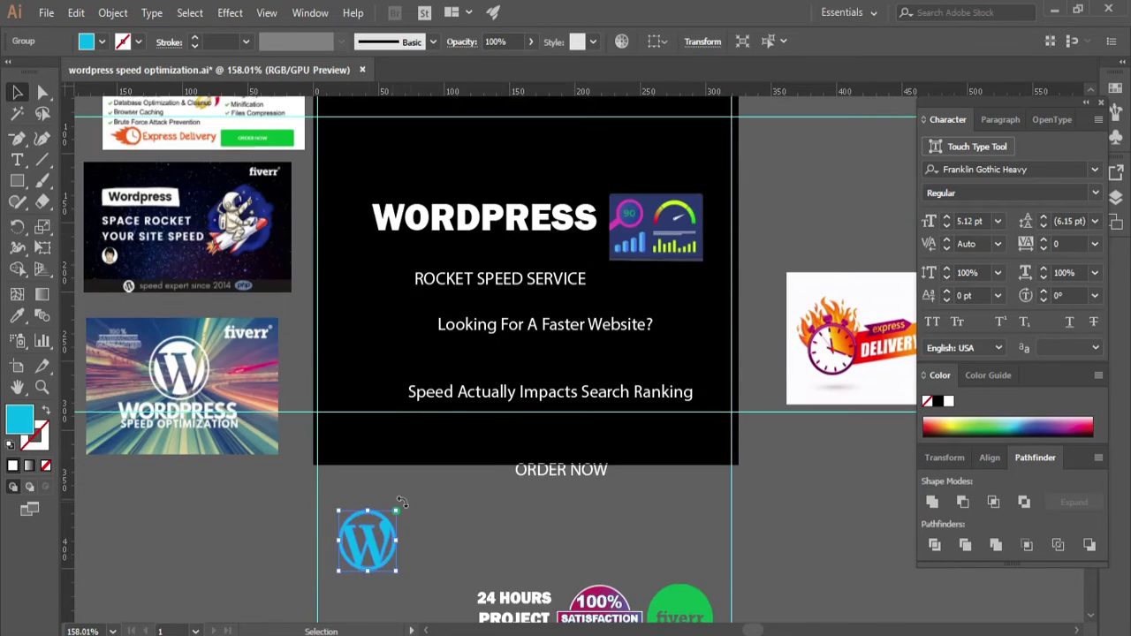
pyautogui.moveTo(400, 550); pyautogui.dragTo(346, 195)
pyautogui.click(360, 314)
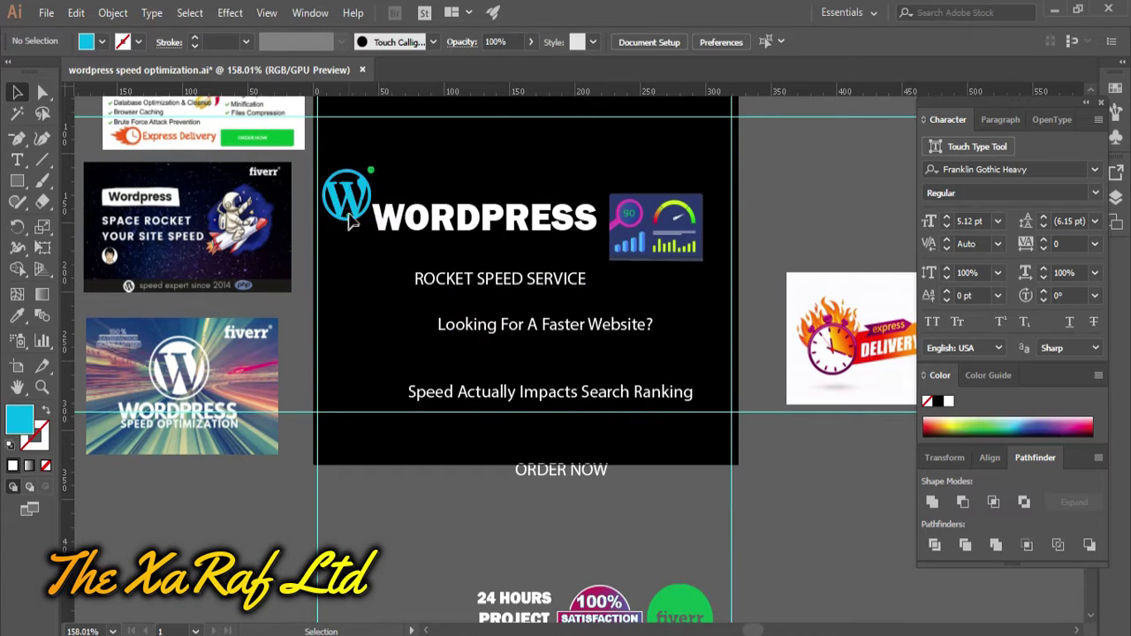
pyautogui.moveTo(470, 283); pyautogui.dragTo(467, 146)
pyautogui.scroll(1, 403, 422)
pyautogui.click(403, 422)
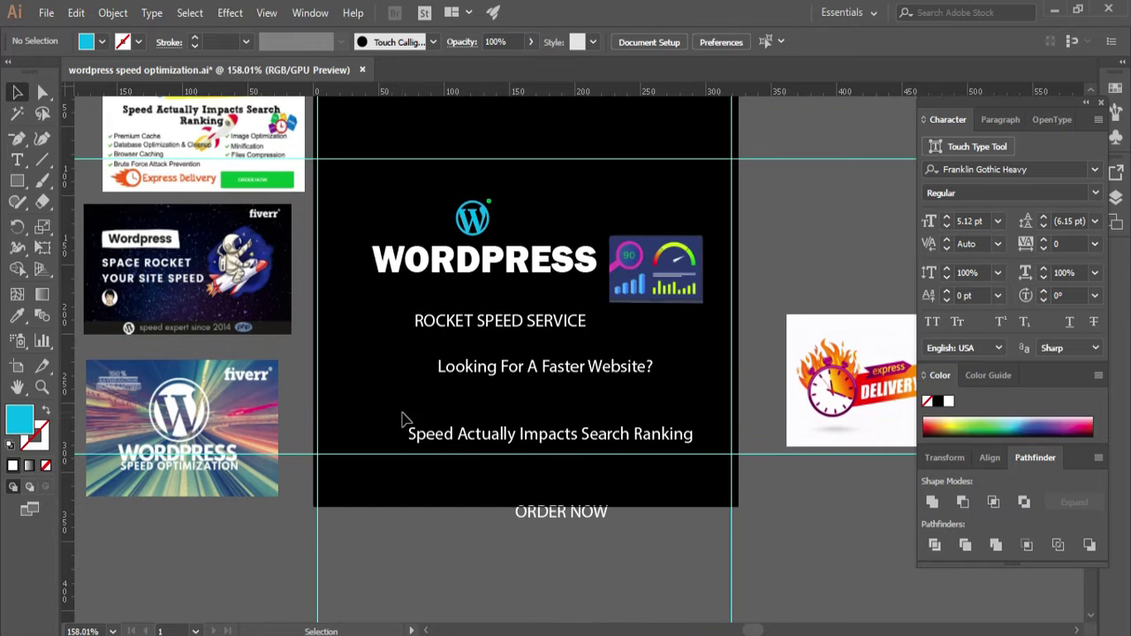
# Set the ROCKET SPEED SERVICE line in the Miracle Day font and arrange it beneath the heading and the gauge illustration.
pyautogui.click(575, 319)
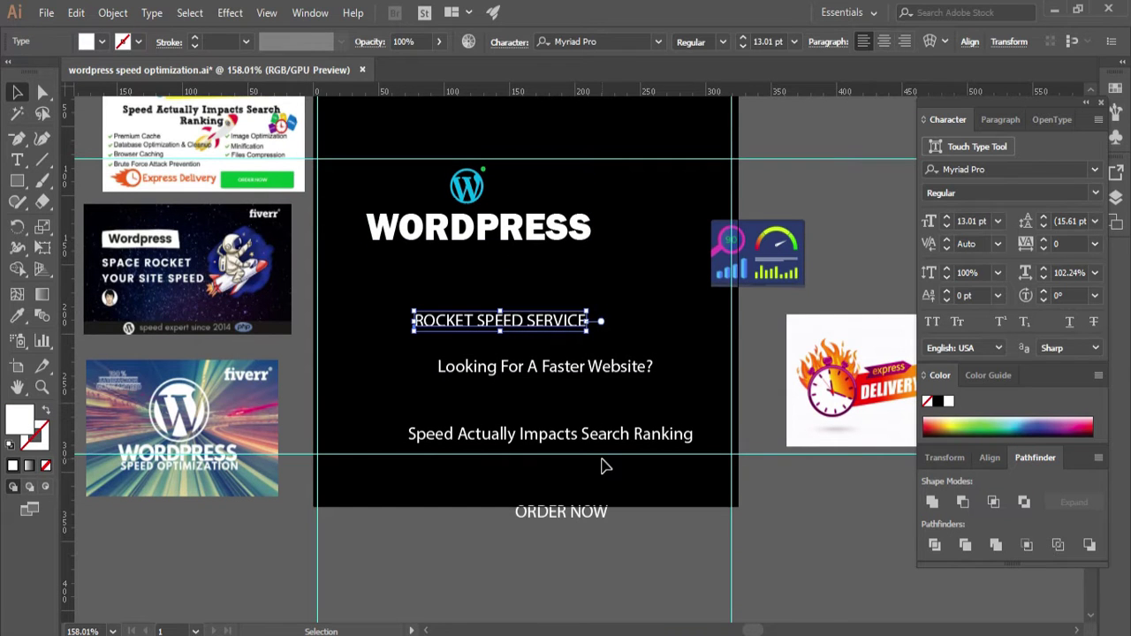
pyautogui.scroll(1, 190, 331)
pyautogui.moveTo(530, 364); pyautogui.dragTo(659, 297)
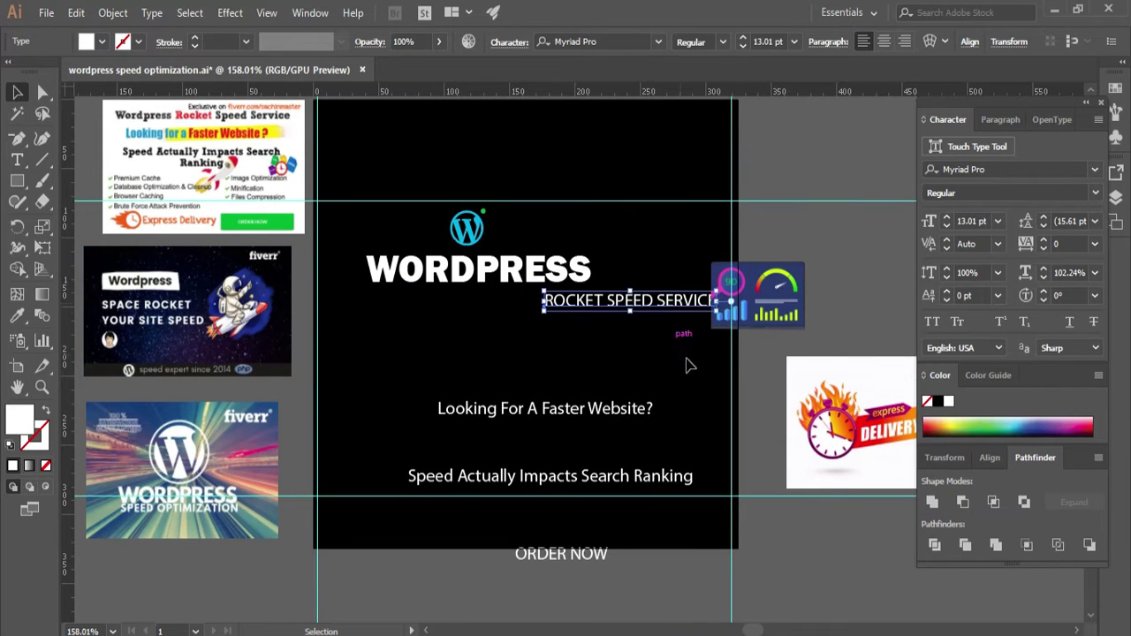
pyautogui.scroll(1, 893, 341)
pyautogui.hscroll(3, 893, 341)
pyautogui.click(1095, 169)
pyautogui.click(1052, 353)
pyautogui.moveTo(618, 354); pyautogui.dragTo(520, 311)
pyautogui.click(615, 475)
pyautogui.doubleClick(475, 351)
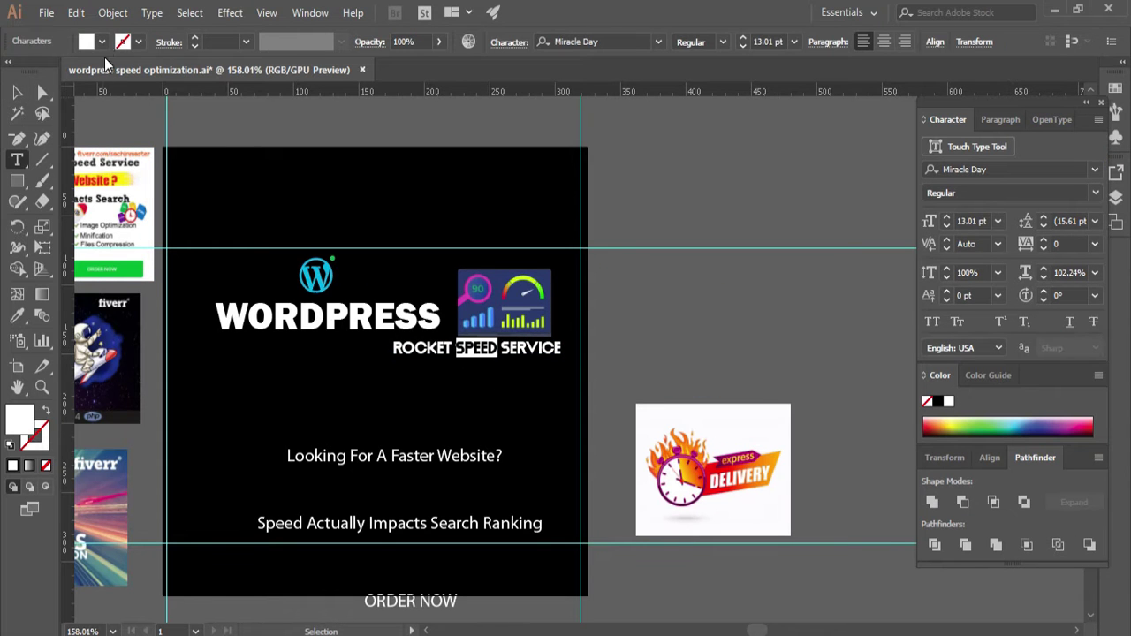
pyautogui.click(102, 41)
pyautogui.click(183, 56)
pyautogui.click(173, 66)
pyautogui.click(184, 57)
pyautogui.click(248, 416)
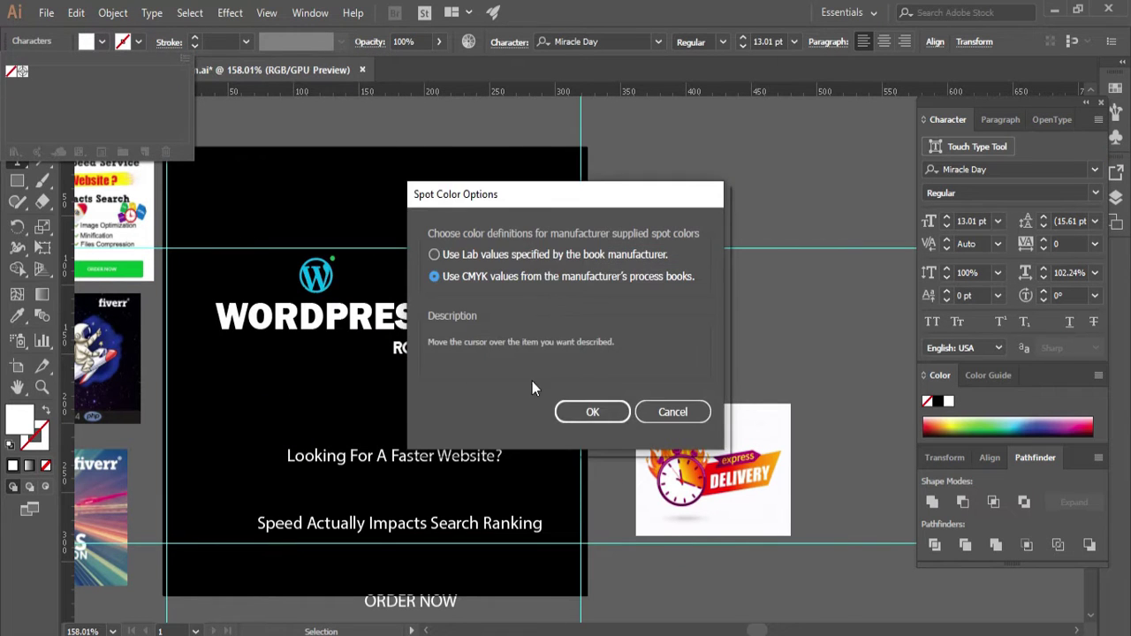
pyautogui.press('Return')
pyautogui.click(185, 58)
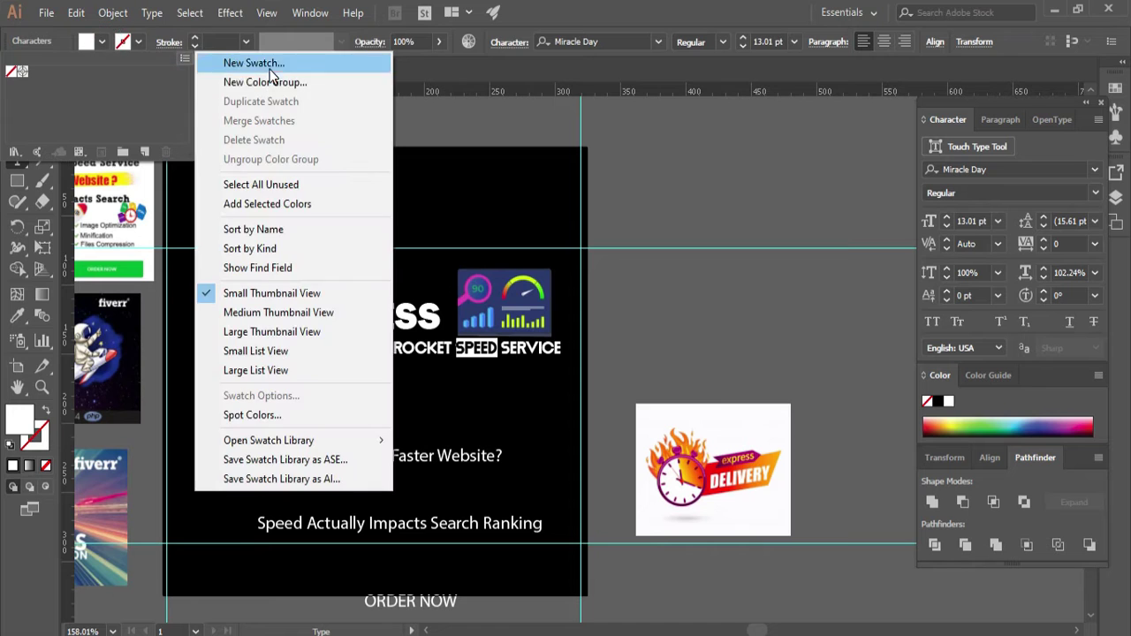
pyautogui.press('Escape')
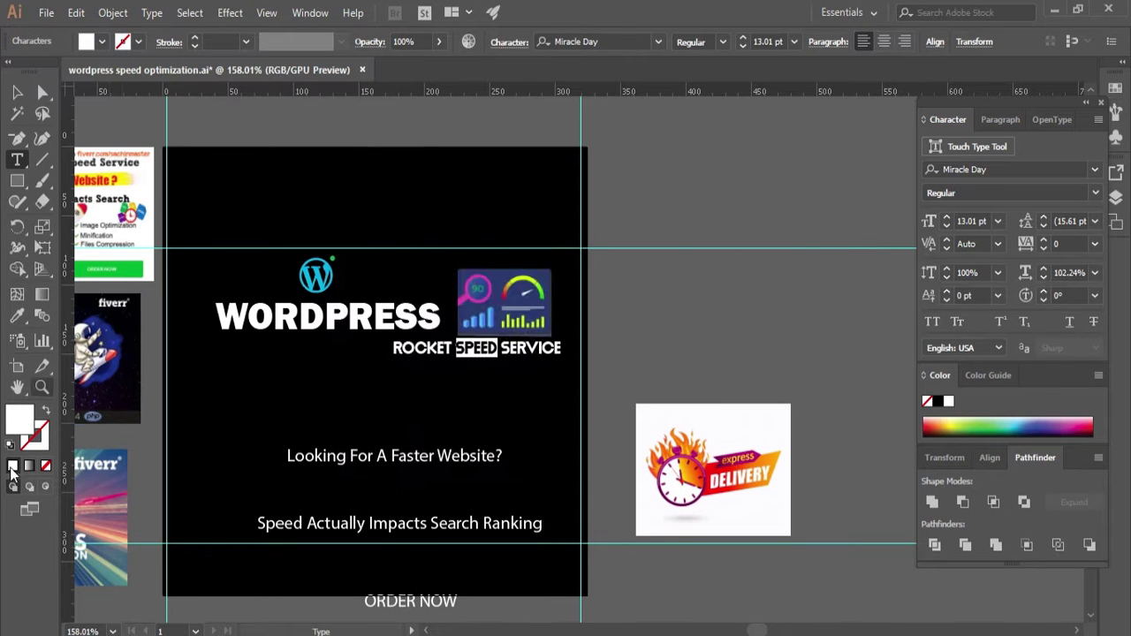
# Fill the word SPEED in the ROCKET SPEED SERVICE line with bright red.
pyautogui.doubleClick(20, 417)
pyautogui.click(555, 210)
pyautogui.click(705, 215)
pyautogui.click(324, 371)
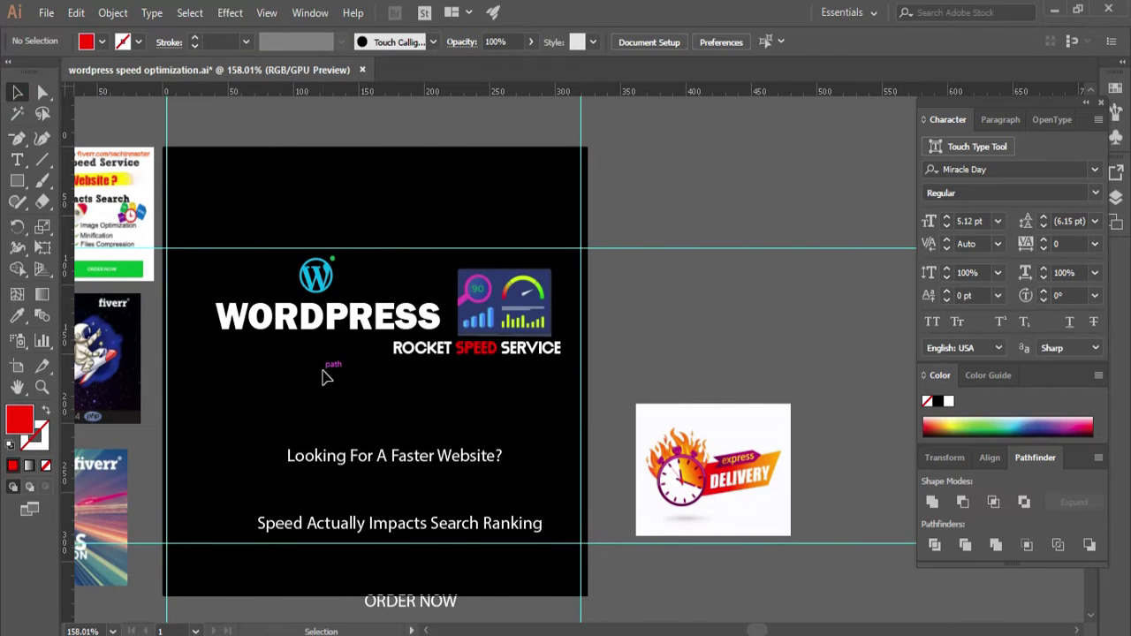
# Recolor the words ROCKET and SERVICE with the red sampled from the word SPEED.
pyautogui.hscroll(-3, 424, 361)
pyautogui.click(544, 349)
pyautogui.doubleClick(533, 344)
pyautogui.press('i')
pyautogui.click(583, 343)
pyautogui.click(530, 342)
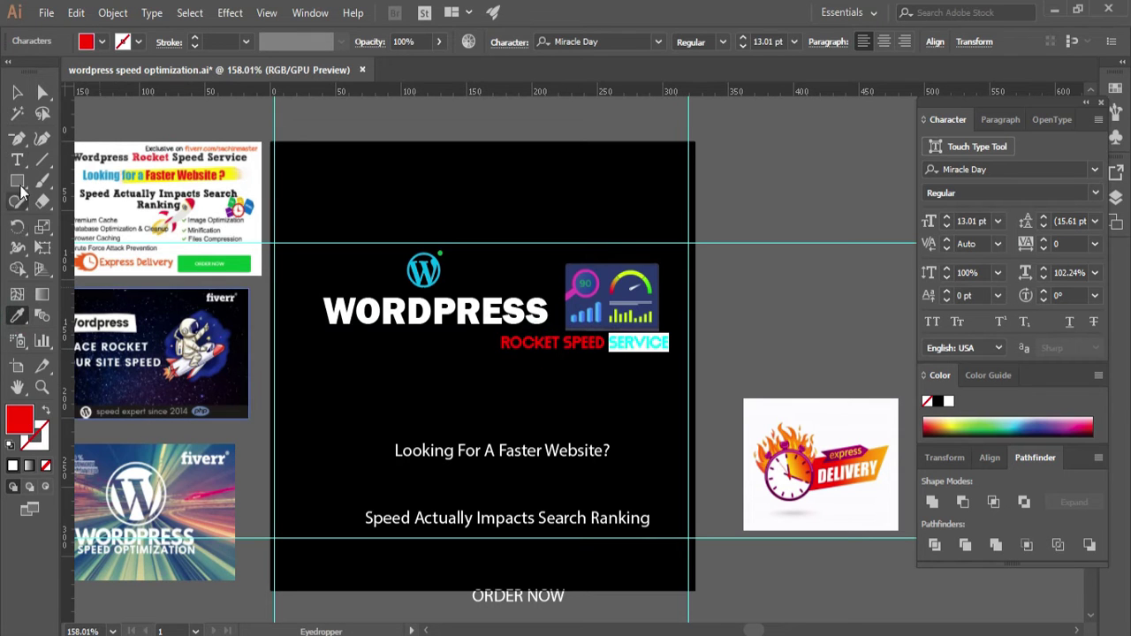
# Recolor the word SPEED with the lime green sampled from the gauge illustration.
pyautogui.press('t')
pyautogui.doubleClick(584, 343)
pyautogui.press('i')
pyautogui.click(639, 284)
pyautogui.click(17, 91)
pyautogui.click(433, 371)
# Enlarge the WORDPRESS heading to about 35 pt, extending it toward the artboard's left guide.
pyautogui.click(336, 304)
pyautogui.moveTo(319, 292); pyautogui.dragTo(274, 288)
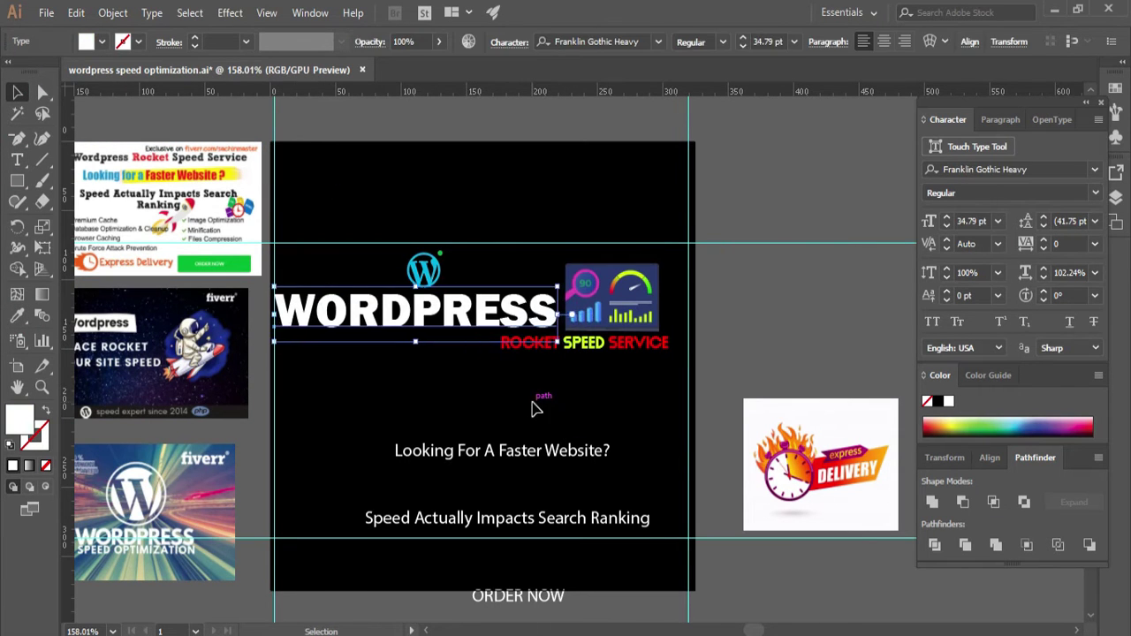
pyautogui.click(566, 411)
pyautogui.moveTo(442, 309); pyautogui.dragTo(443, 312)
pyautogui.click(575, 399)
# Move the gauge illustration and the WordPress logo off the artboard and center the WORDPRESS heading between the vertical guides.
pyautogui.moveTo(601, 304); pyautogui.dragTo(789, 363)
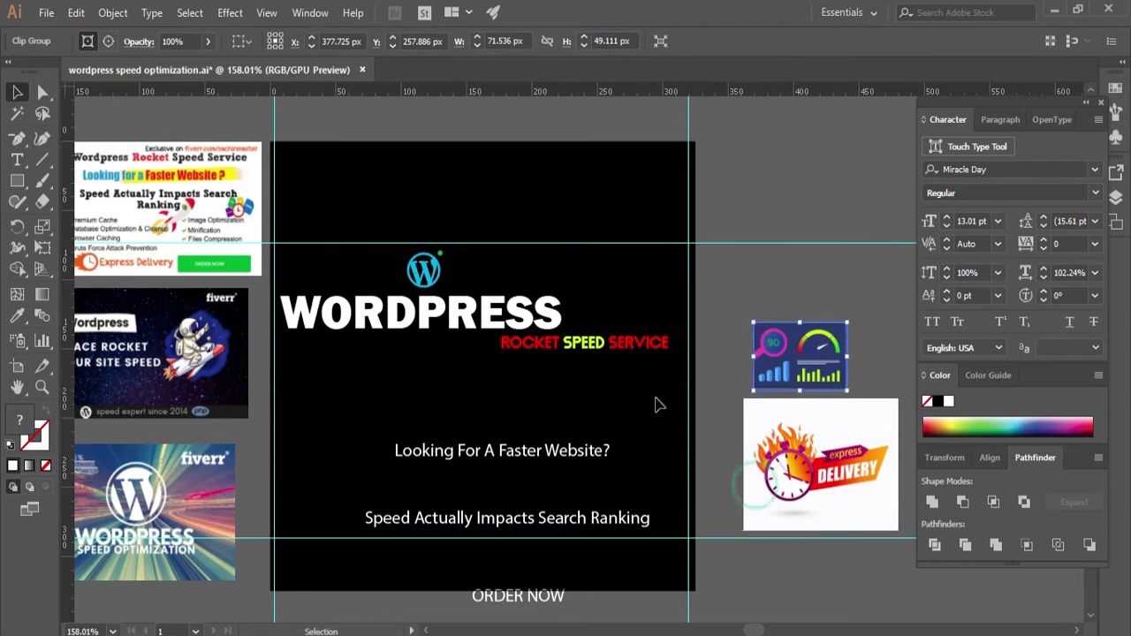
pyautogui.click(658, 402)
pyautogui.moveTo(397, 311); pyautogui.dragTo(465, 306)
pyautogui.moveTo(424, 272); pyautogui.dragTo(351, 294)
pyautogui.moveTo(796, 262); pyautogui.dragTo(796, 263)
pyautogui.click(645, 375)
# Enlarge the ROCKET SPEED SERVICE line to nearly span the vertical guides and align it directly beneath WORDPRESS.
pyautogui.moveTo(603, 353); pyautogui.dragTo(455, 340)
pyautogui.moveTo(520, 342); pyautogui.dragTo(631, 355)
pyautogui.press('Right')
pyautogui.press('Right')
pyautogui.press('Right')
pyautogui.press('Right')
pyautogui.press('Right')
pyautogui.press('Right')
pyautogui.press('Right')
pyautogui.click(583, 378)
# Switch to the browser and search Google Images for "speed optimization".
pyautogui.hotkey('alt', 'Tab')
pyautogui.click(711, 18)
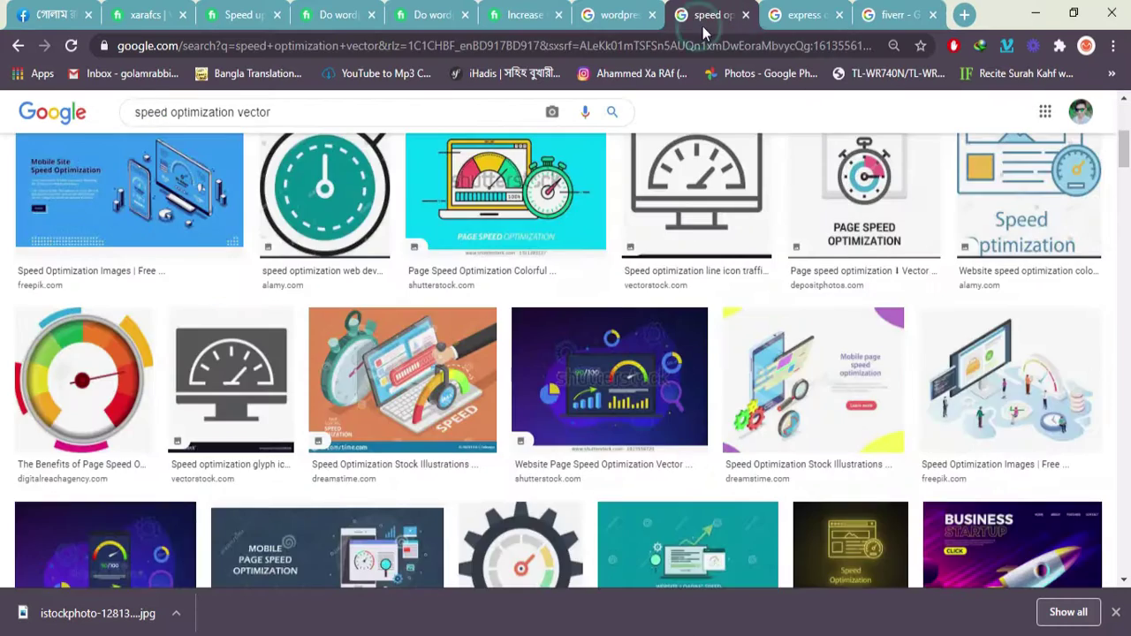
pyautogui.scroll(4, 565, 265)
pyautogui.moveTo(235, 122); pyautogui.dragTo(319, 147)
pyautogui.press('BackSpace')
pyautogui.press('Return')
# Copy the image of a rocket beside a WordPress logo from the results and paste it into the Illustrator document.
pyautogui.scroll(-15, 550, 424)
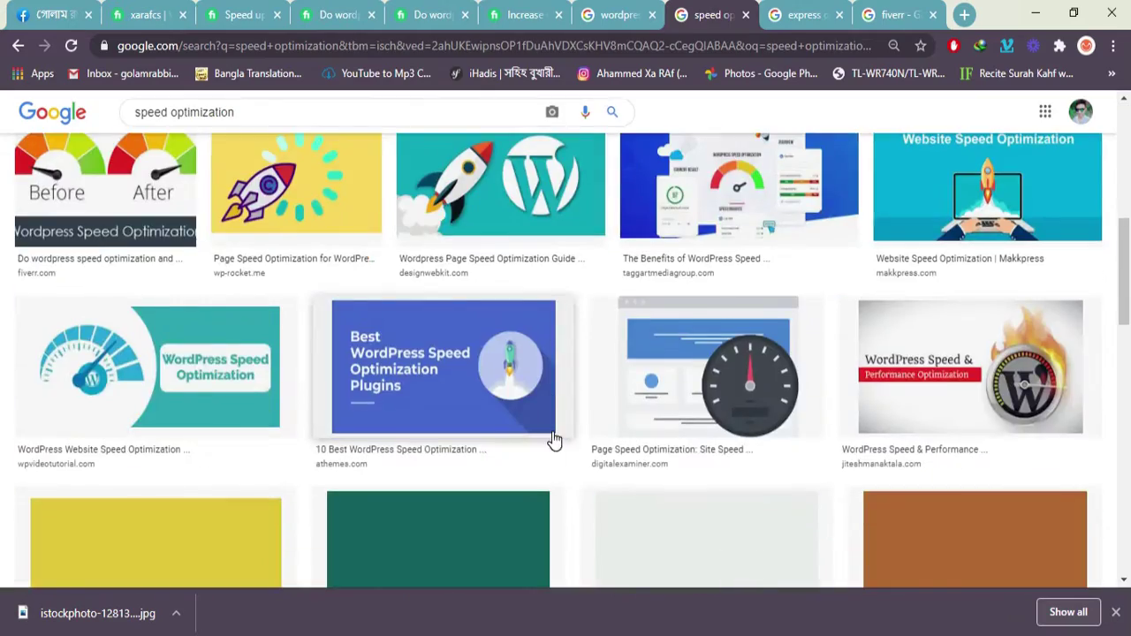
pyautogui.scroll(8, 548, 398)
pyautogui.click(547, 382)
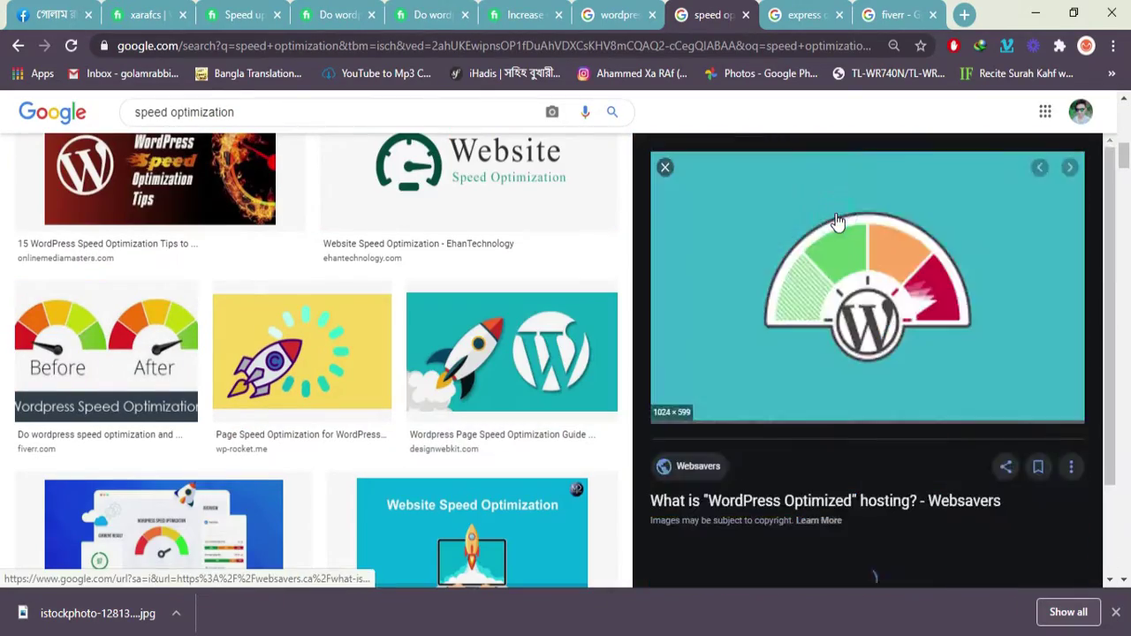
pyautogui.rightClick(767, 254)
pyautogui.click(824, 458)
pyautogui.hotkey('alt', 'Tab')
pyautogui.hotkey('ctrl', 'v')
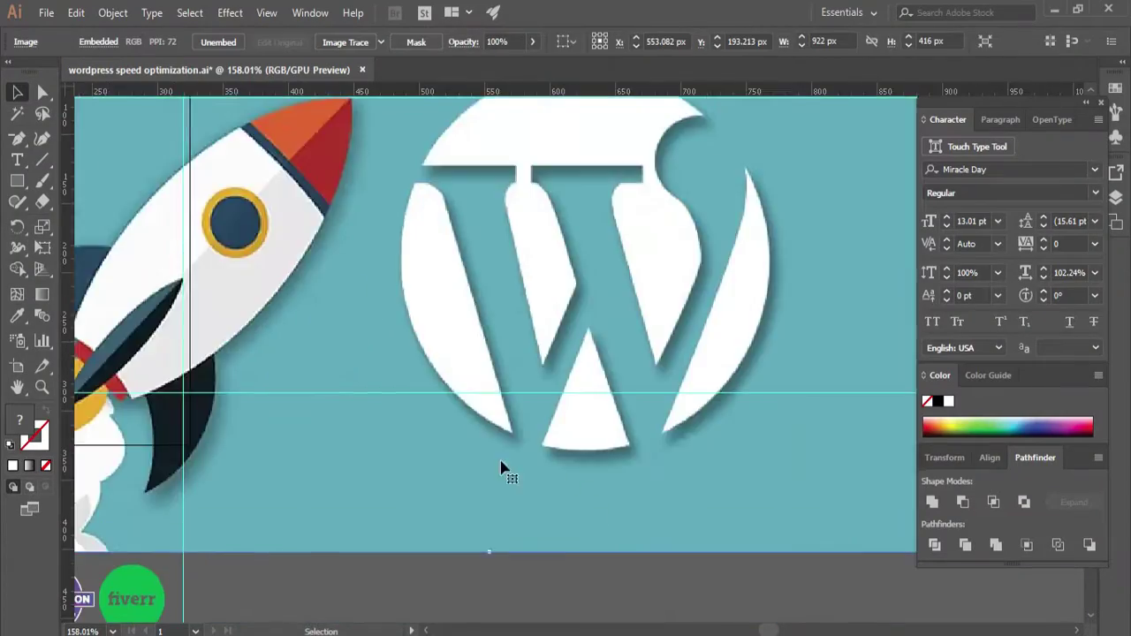
# Scale the pasted rocket image down to about 401 by 181 px and place it on empty canvas away from the artboard.
pyautogui.moveTo(825, 487); pyautogui.dragTo(688, 362)
pyautogui.moveTo(66, 228); pyautogui.dragTo(556, 276)
pyautogui.hotkey('ctrl', 'z')
pyautogui.moveTo(185, 272); pyautogui.dragTo(646, 262)
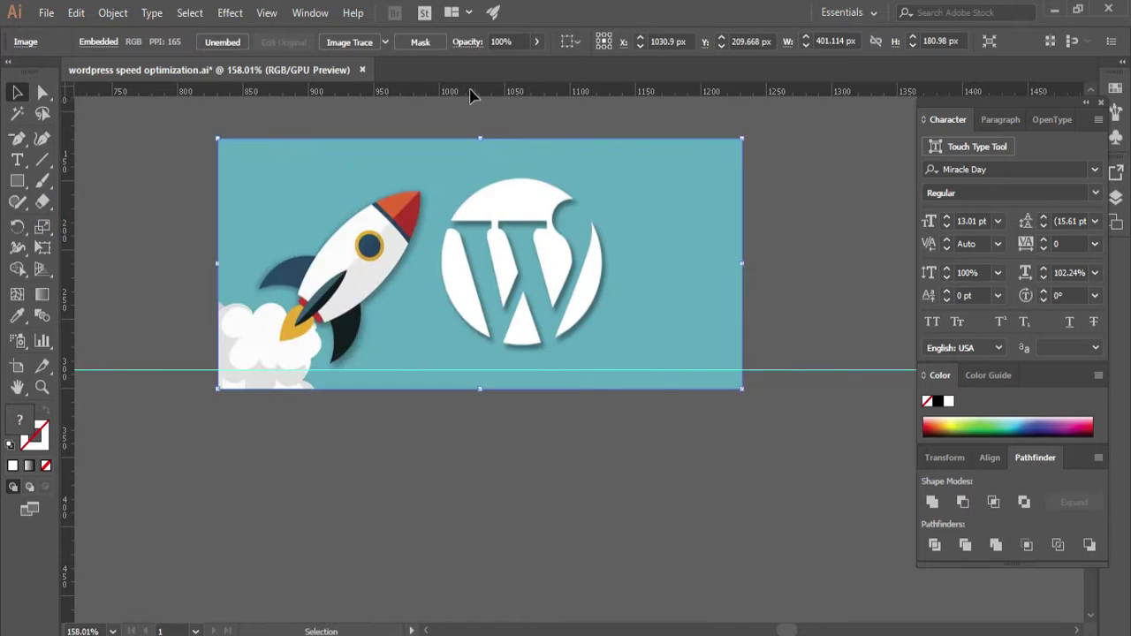
# Trace the rocket image with the Auto-Color Image Trace preset and expand the tracing into paths.
pyautogui.click(309, 12)
pyautogui.click(416, 478)
pyautogui.click(863, 312)
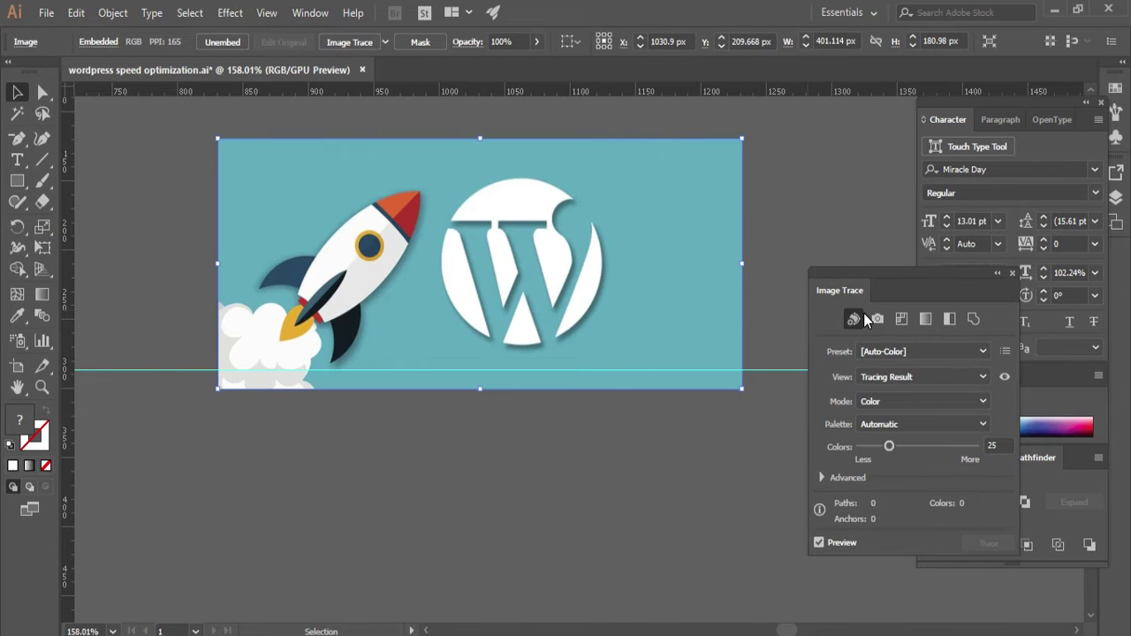
pyautogui.click(1018, 270)
pyautogui.rightClick(501, 223)
pyautogui.click(394, 42)
# Ungroup the traced artwork and delete the teal background, the WordPress logo and the smoke, keeping only the rocket.
pyautogui.rightClick(565, 225)
pyautogui.click(610, 351)
pyautogui.click(586, 454)
pyautogui.click(699, 283)
pyautogui.press('Delete')
pyautogui.click(503, 197)
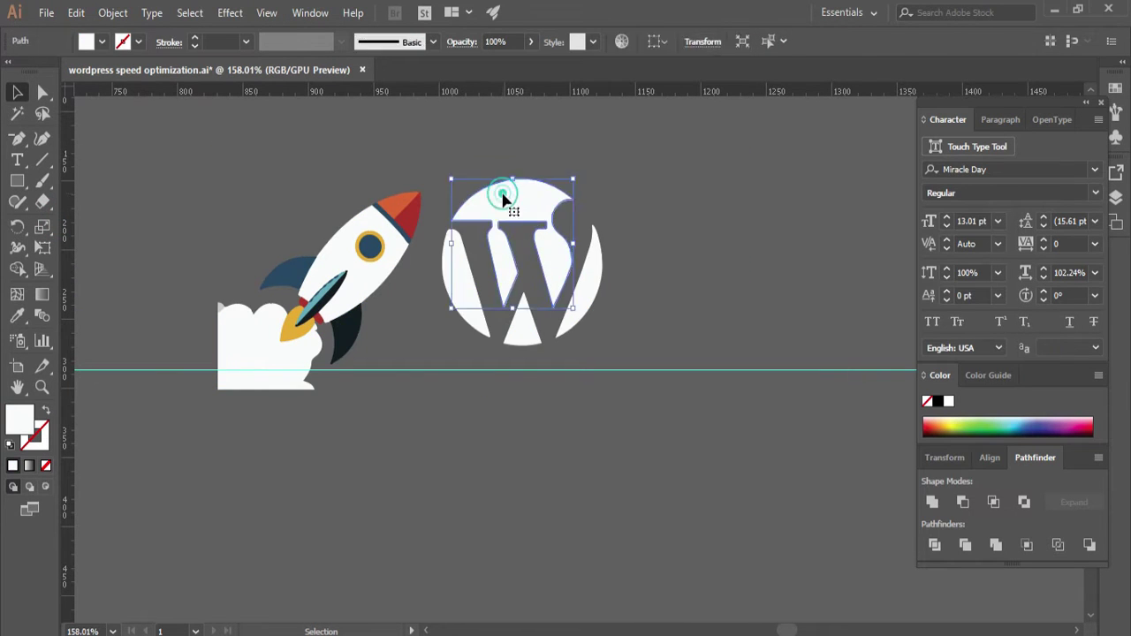
pyautogui.press('Delete')
pyautogui.moveTo(214, 186); pyautogui.dragTo(389, 265)
pyautogui.click(221, 307)
pyautogui.press('Delete')
# Group the rocket pieces, scale the rocket down and move it near the express delivery image beside the artboard.
pyautogui.moveTo(239, 168); pyautogui.dragTo(469, 398)
pyautogui.hotkey('ctrl', 'g')
pyautogui.click(469, 328)
pyautogui.moveTo(363, 328); pyautogui.dragTo(577, 335)
pyautogui.moveTo(548, 291); pyautogui.dragTo(475, 292)
pyautogui.moveTo(561, 371); pyautogui.dragTo(536, 344)
pyautogui.moveTo(468, 403); pyautogui.dragTo(745, 449)
pyautogui.moveTo(245, 386); pyautogui.dragTo(1107, 444)
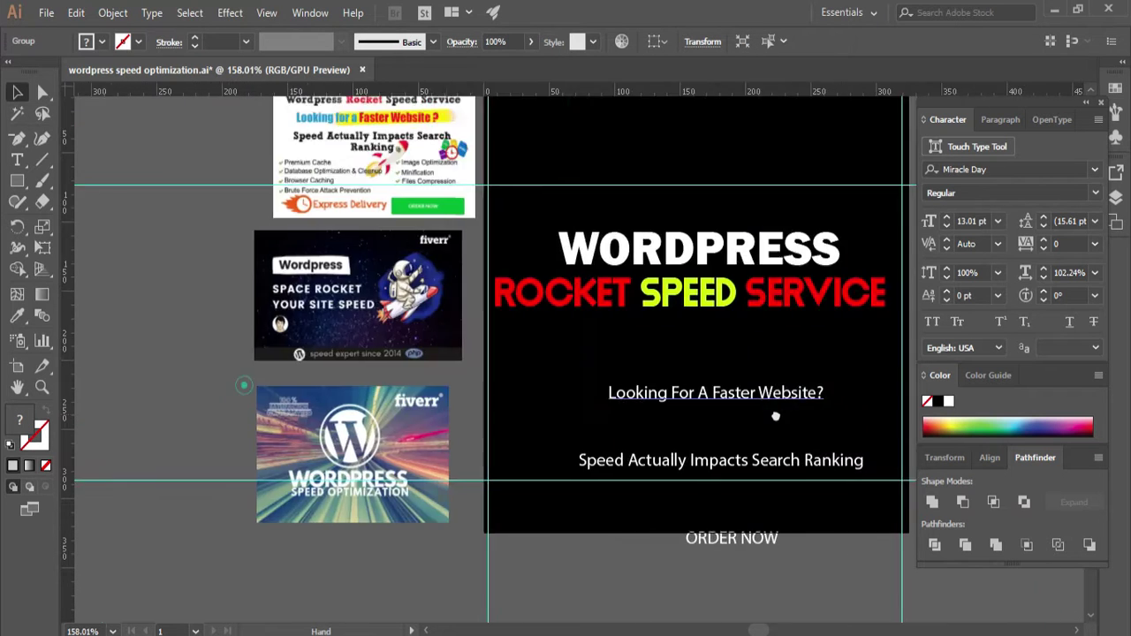
pyautogui.moveTo(636, 415); pyautogui.dragTo(375, 449)
pyautogui.moveTo(581, 450); pyautogui.dragTo(21, 372)
pyautogui.moveTo(825, 328); pyautogui.dragTo(388, 291)
pyautogui.moveTo(335, 414); pyautogui.dragTo(795, 454)
pyautogui.click(795, 454)
# Ungroup the rocket and give its body a white fill with a 1 pt dark blue outline.
pyautogui.press('z')
pyautogui.moveTo(538, 295); pyautogui.dragTo(790, 472)
pyautogui.click(14, 94)
pyautogui.rightClick(624, 380)
pyautogui.click(679, 245)
pyautogui.click(689, 429)
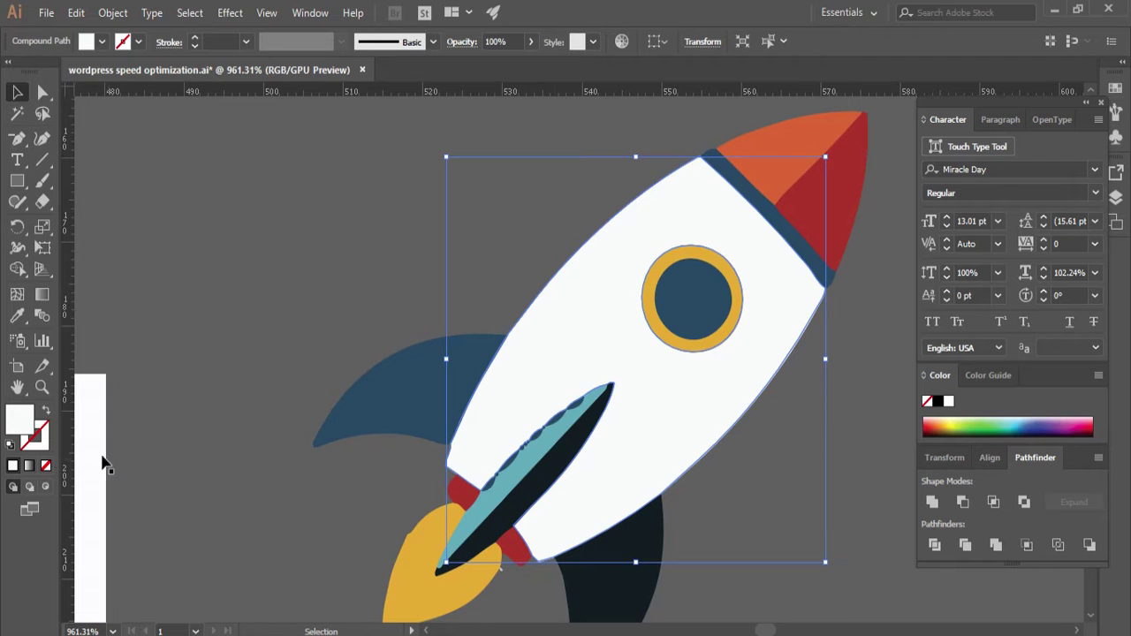
pyautogui.doubleClick(40, 442)
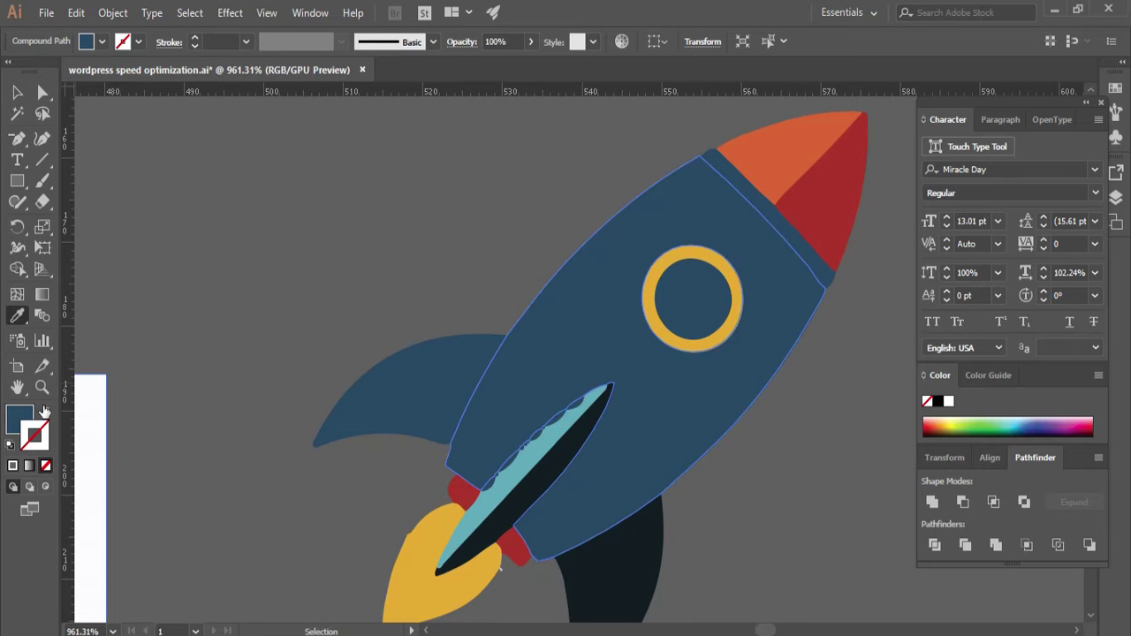
pyautogui.doubleClick(20, 415)
pyautogui.click(739, 214)
pyautogui.rightClick(575, 398)
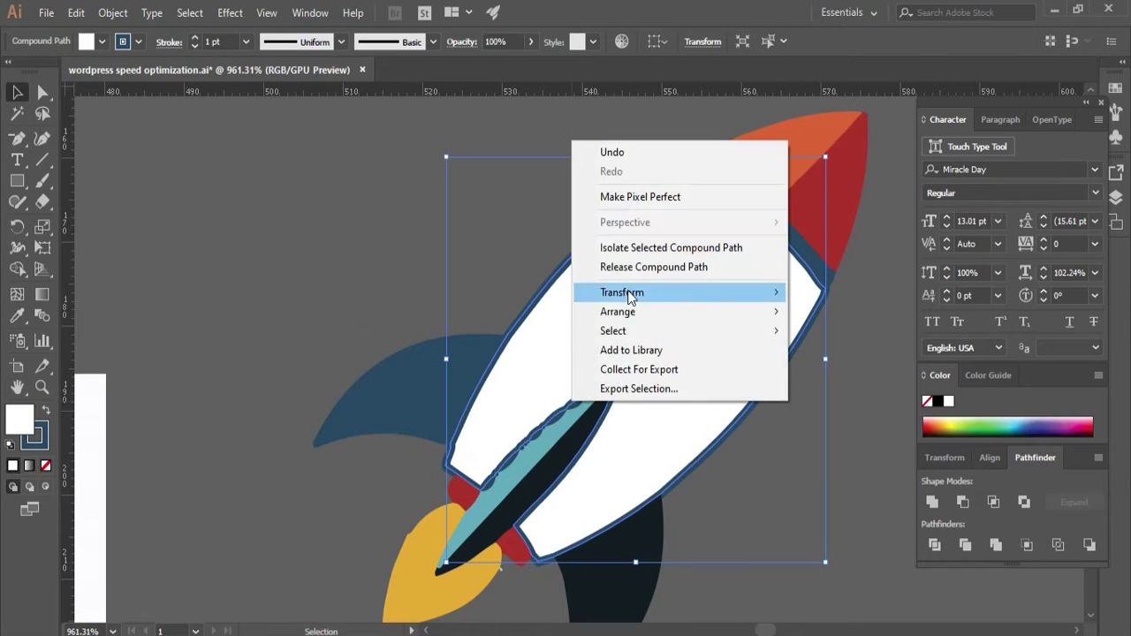
pyautogui.click(662, 262)
pyautogui.rightClick(593, 404)
pyautogui.click(636, 159)
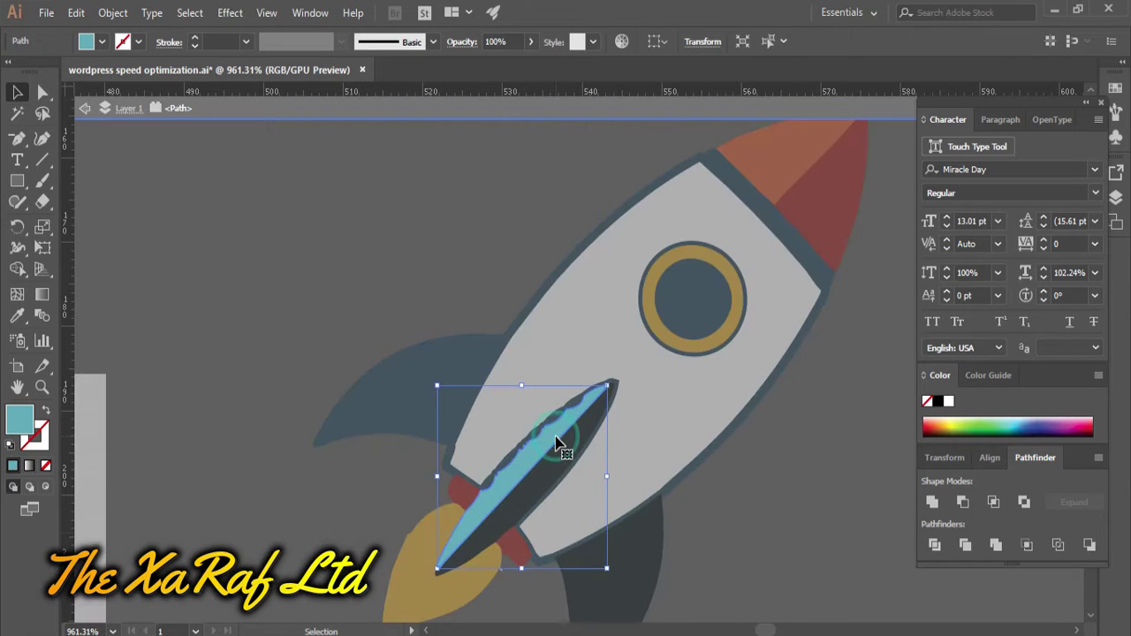
pyautogui.hotkey('ctrl', 'z')
pyautogui.doubleClick(322, 316)
# Select all the rocket pieces and group them again.
pyautogui.press('z')
pyautogui.keyDown('alt'); pyautogui.click(571, 429); pyautogui.keyUp('alt')
pyautogui.keyDown('alt'); pyautogui.click(571, 430); pyautogui.keyUp('alt')
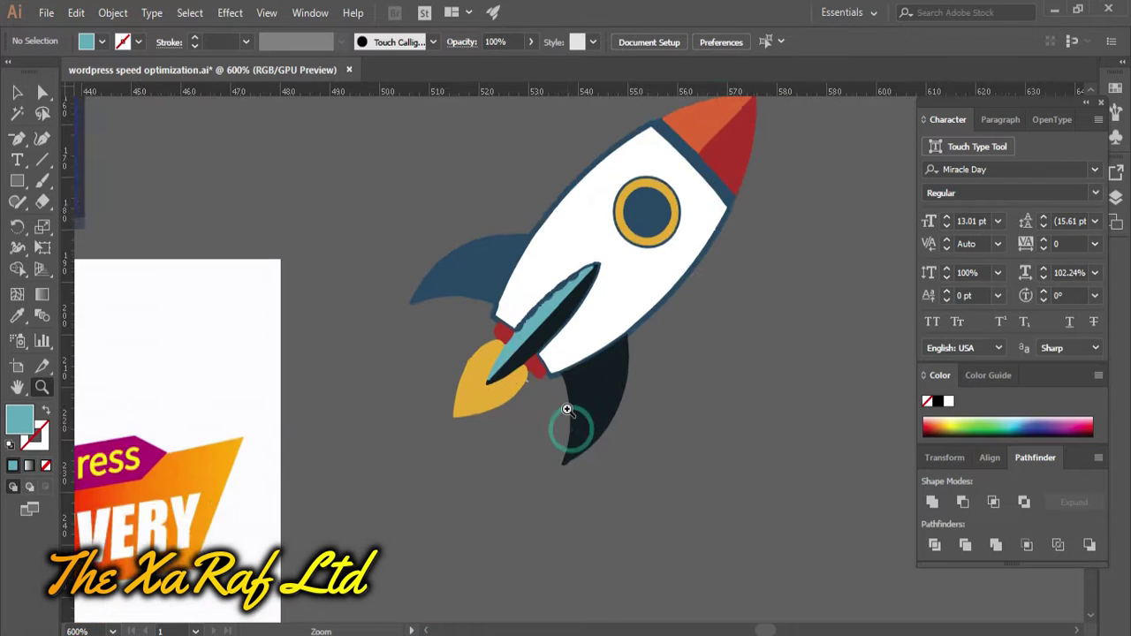
pyautogui.keyDown('alt'); pyautogui.click(638, 327); pyautogui.keyUp('alt')
pyautogui.moveTo(714, 488); pyautogui.dragTo(433, 199)
pyautogui.rightClick(566, 243)
pyautogui.click(702, 353)
# Move the rocket onto the black artboard over the end of the headline and scale it up slightly.
pyautogui.moveTo(653, 208); pyautogui.dragTo(611, 251)
pyautogui.moveTo(580, 489); pyautogui.dragTo(860, 481)
pyautogui.moveTo(840, 335); pyautogui.dragTo(270, 410)
pyautogui.moveTo(271, 410); pyautogui.dragTo(257, 351)
pyautogui.moveTo(643, 467); pyautogui.dragTo(677, 283)
pyautogui.scroll(-5, 677, 283)
pyautogui.click(732, 556)
pyautogui.press('z')
pyautogui.keyDown('alt'); pyautogui.click(377, 422); pyautogui.keyUp('alt')
pyautogui.keyDown('alt'); pyautogui.click(377, 423); pyautogui.keyUp('alt')
pyautogui.keyDown('alt'); pyautogui.click(377, 422); pyautogui.keyUp('alt')
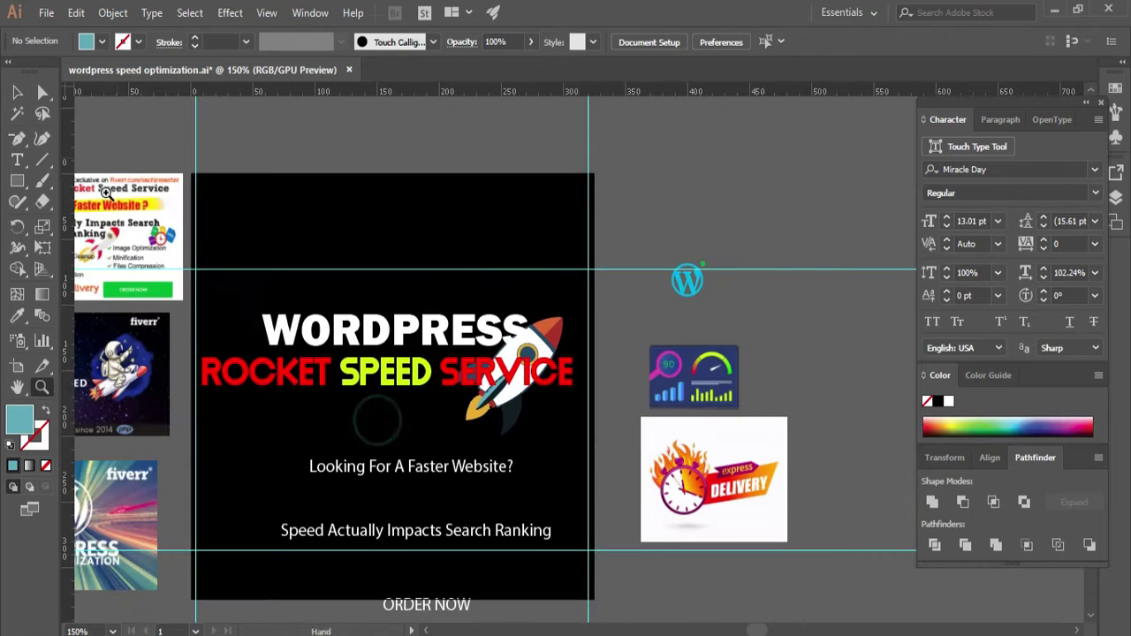
# Shift WORDPRESS to the left and place the rocket beside its last letter, above SERVICE.
pyautogui.moveTo(367, 327); pyautogui.dragTo(367, 327)
pyautogui.moveTo(495, 416); pyautogui.dragTo(517, 380)
pyautogui.click(449, 459)
pyautogui.click(398, 404)
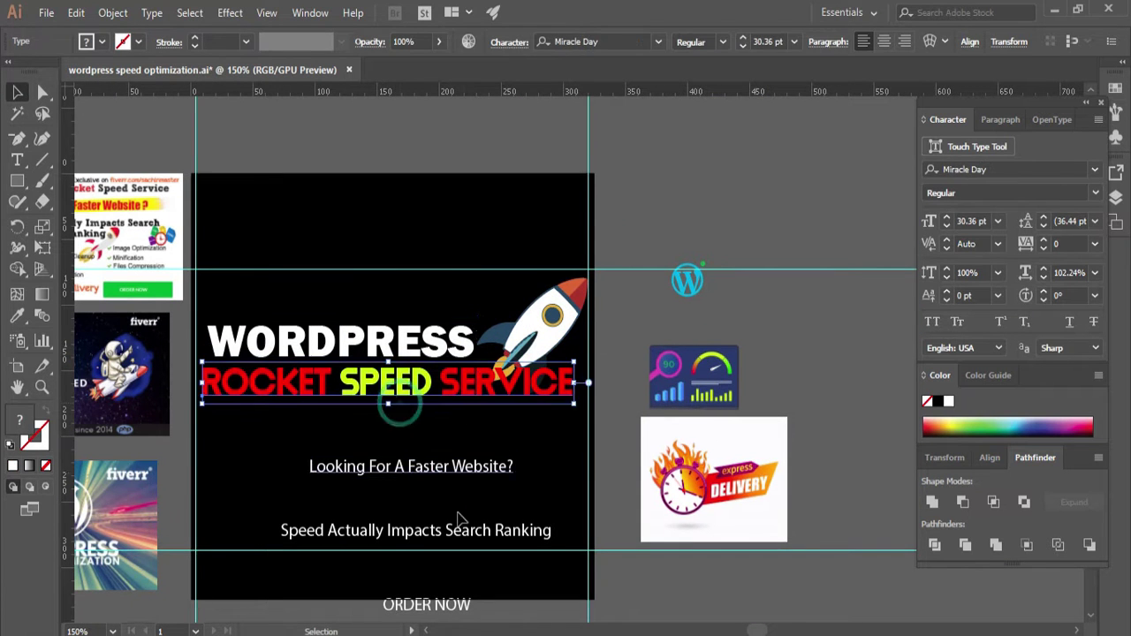
# Move "Looking For A Faster Website?" down close to the search ranking line and lower the headline lines slightly.
pyautogui.scroll(-2, 398, 404)
pyautogui.click(508, 462)
pyautogui.moveTo(415, 382); pyautogui.dragTo(433, 422)
pyautogui.moveTo(429, 327); pyautogui.dragTo(430, 346)
# Raise WORDPRESS slightly, scale the rocket down and set it directly after the word.
pyautogui.click(570, 226)
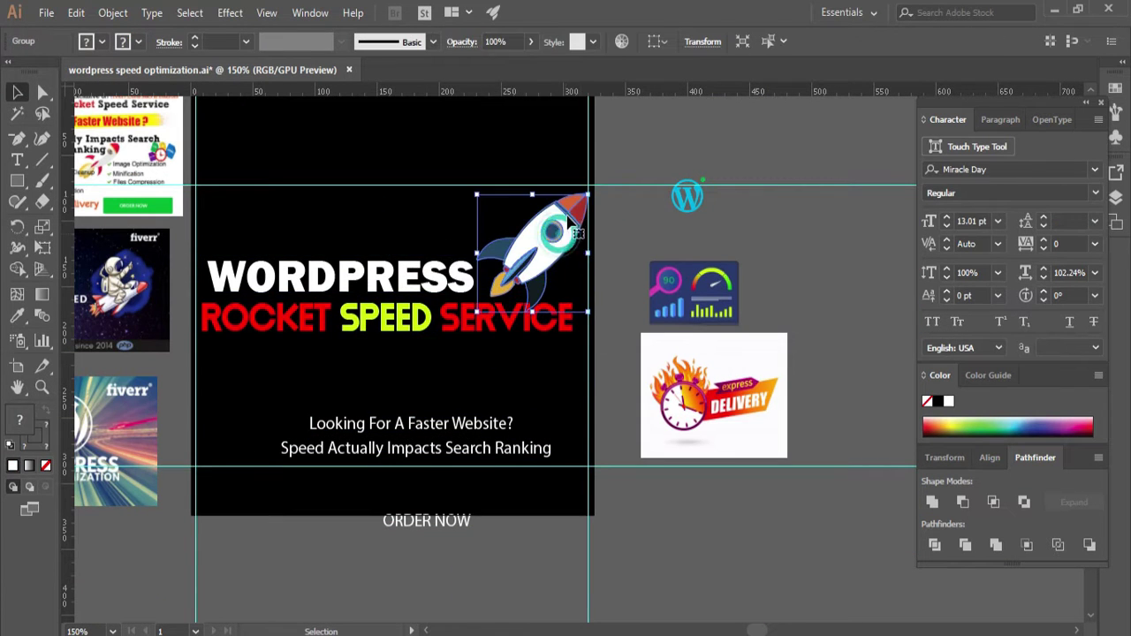
pyautogui.moveTo(349, 281); pyautogui.dragTo(349, 267)
pyautogui.moveTo(538, 247)
pyautogui.mouseDown()
pyautogui.moveTo(527, 227)
pyautogui.moveTo(519, 245)
pyautogui.mouseUp()
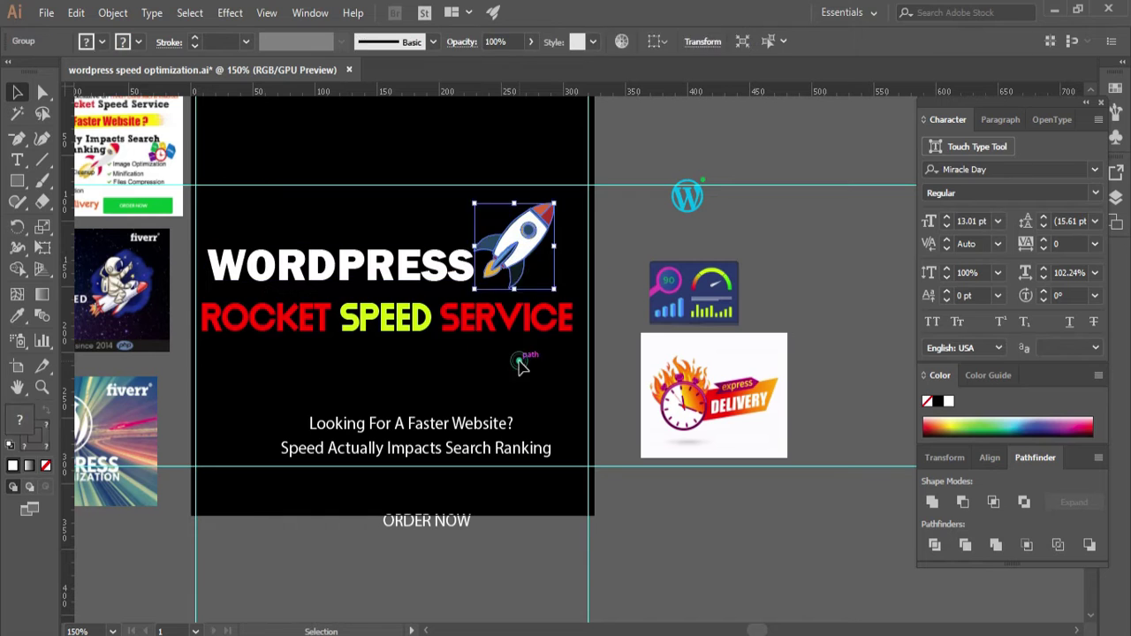
pyautogui.click(457, 334)
# Recolor the word SPEED in the second headline line to yellow (#F9F203).
pyautogui.scroll(-2, 517, 223)
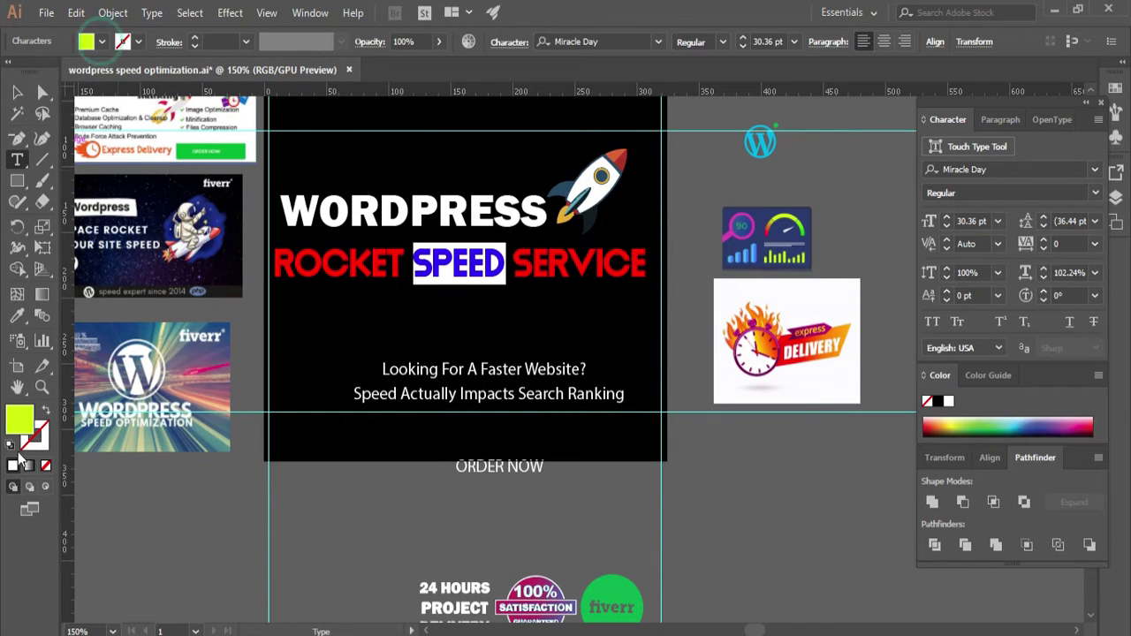
pyautogui.doubleClick(19, 418)
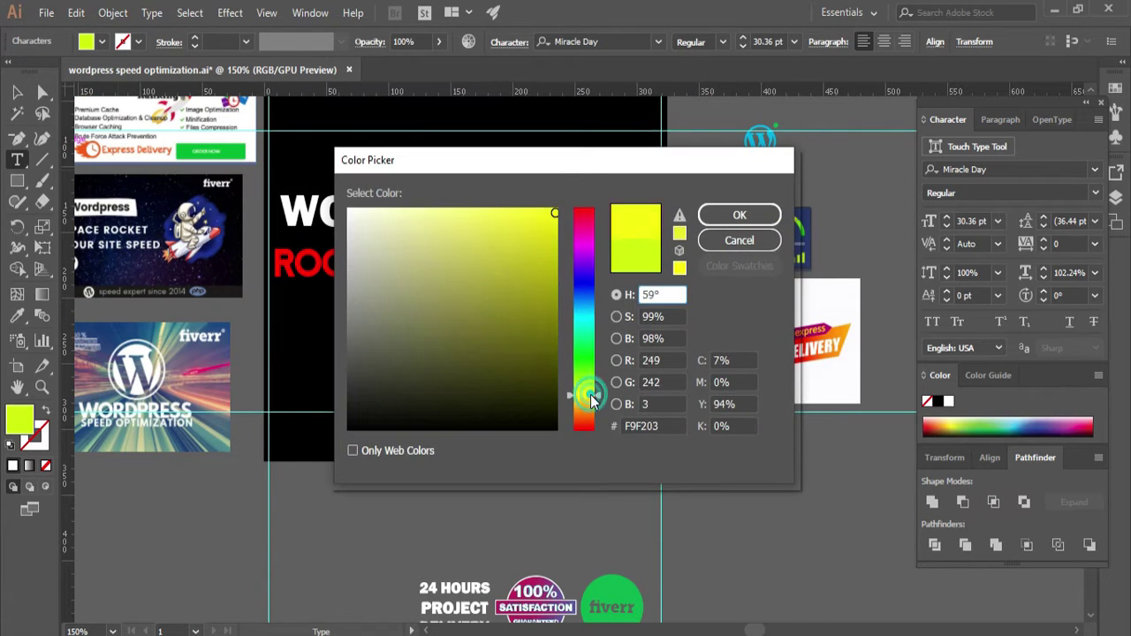
pyautogui.click(739, 215)
pyautogui.press('Escape')
# Enlarge WORDPRESS above a smaller ROCKET SPEED SERVICE line and expand both headline lines into outlines.
pyautogui.click(115, 13)
pyautogui.click(141, 222)
pyautogui.press('Return')
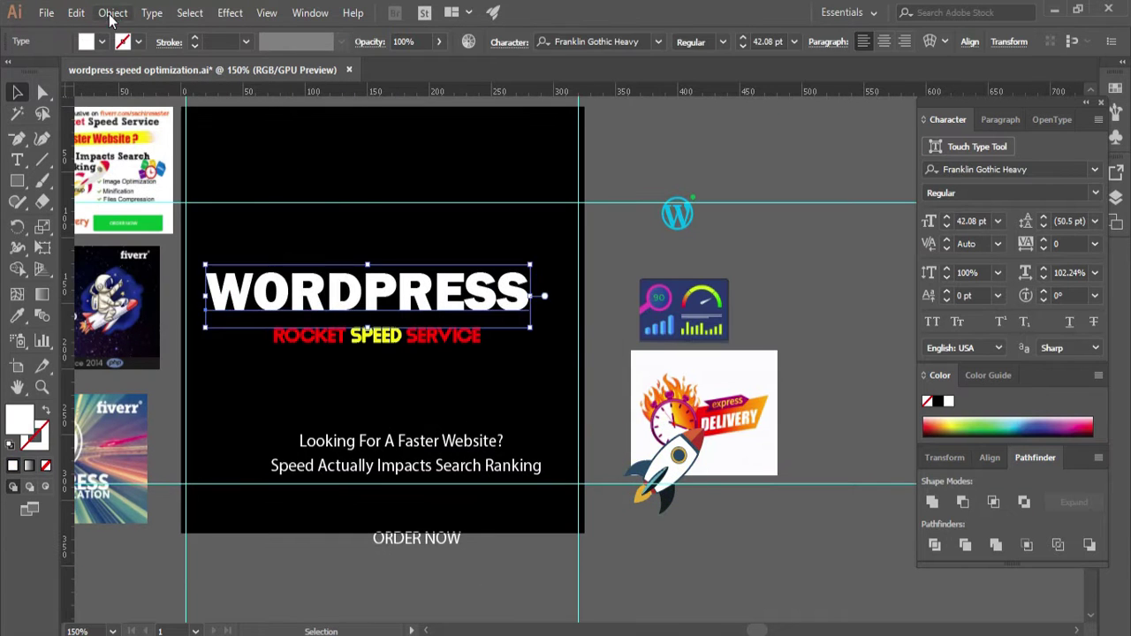
pyautogui.click(110, 13)
pyautogui.click(189, 179)
pyautogui.click(454, 374)
# Move the rocket from the express delivery image onto the artboard, beneath the end of WORDPRESS.
pyautogui.scroll(-1, 454, 373)
pyautogui.hscroll(1, 451, 387)
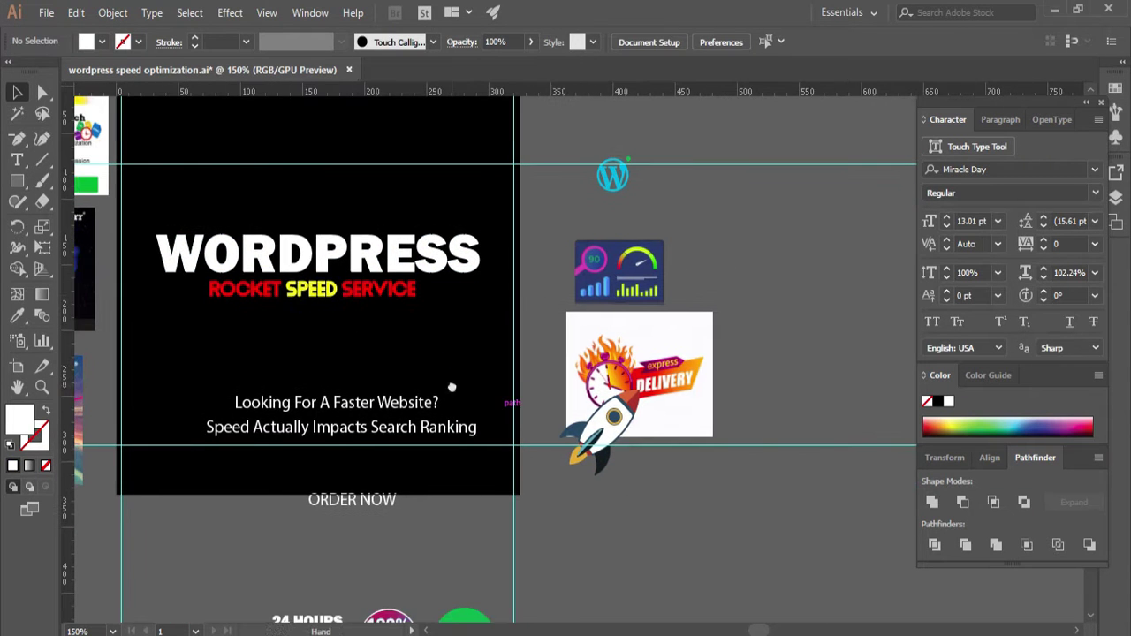
pyautogui.moveTo(624, 447); pyautogui.dragTo(456, 362)
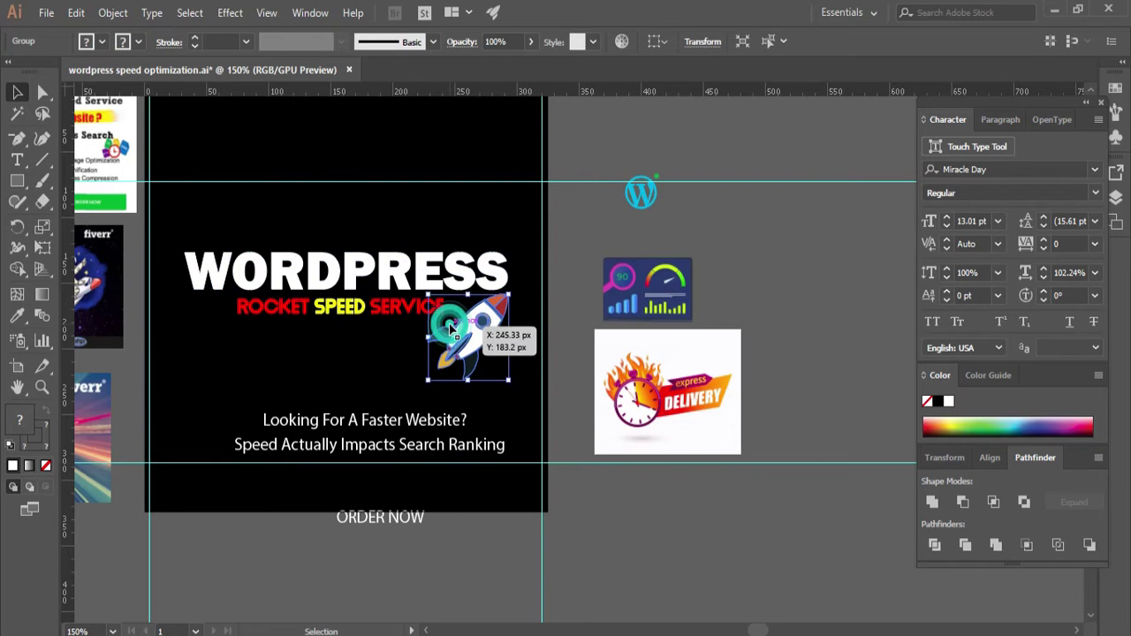
pyautogui.moveTo(451, 325); pyautogui.dragTo(450, 326)
pyautogui.scroll(5, 452, 329)
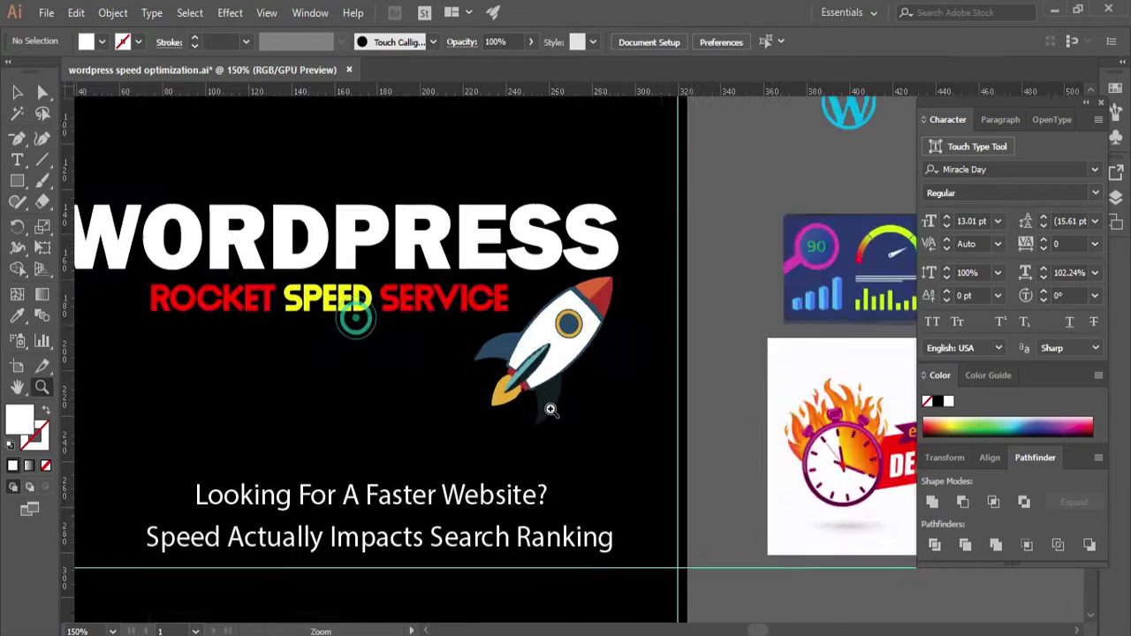
# Fine-tune the rocket's position by nudging it up and right until it sits close under the last letter of WORDPRESS.
pyautogui.hotkey('ctrl', 'z')
pyautogui.moveTo(666, 502); pyautogui.dragTo(707, 487)
pyautogui.press('Up')
pyautogui.press('Up')
pyautogui.press('Up')
pyautogui.press('Up')
pyautogui.press('Up')
pyautogui.press('Up')
pyautogui.press('Right')
pyautogui.press('Right')
pyautogui.press('Right')
pyautogui.press('Right')
pyautogui.click(687, 474)
# Select WORDPRESS, ROCKET SPEED SERVICE and the rocket together and move them up the artboard.
pyautogui.hotkey('ctrl', 'alt', 'space')
pyautogui.scroll(-5, 682, 468)
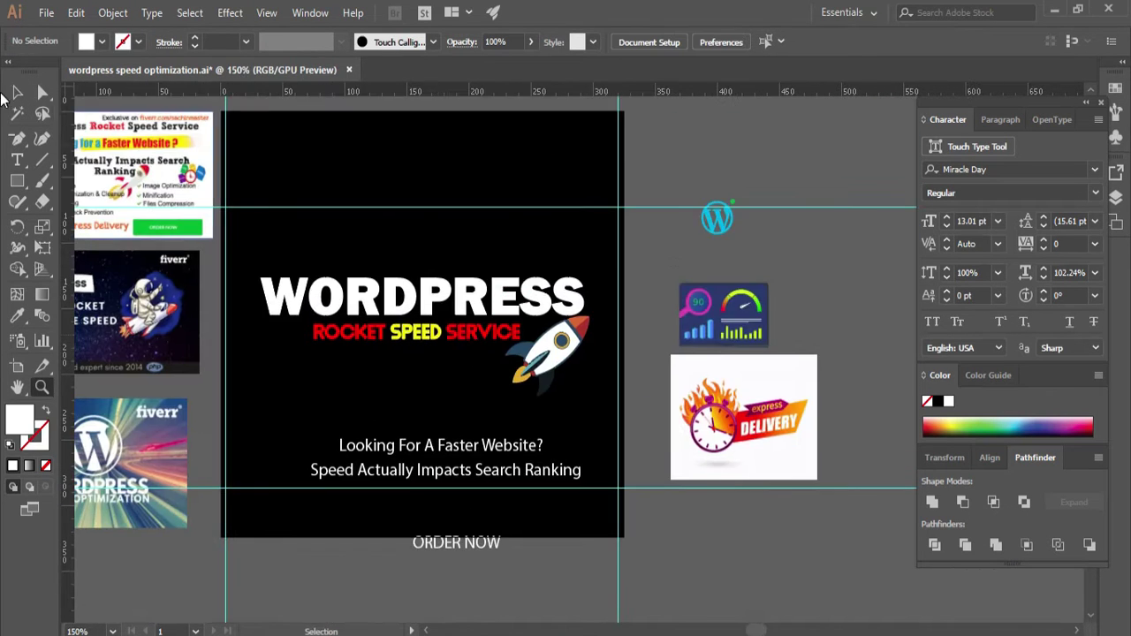
pyautogui.moveTo(556, 399); pyautogui.dragTo(474, 311)
pyautogui.keyDown('shift'); pyautogui.click(328, 311); pyautogui.keyUp('shift')
pyautogui.keyDown('shift'); pyautogui.click(348, 333); pyautogui.keyUp('shift')
pyautogui.moveTo(424, 389); pyautogui.dragTo(525, 304)
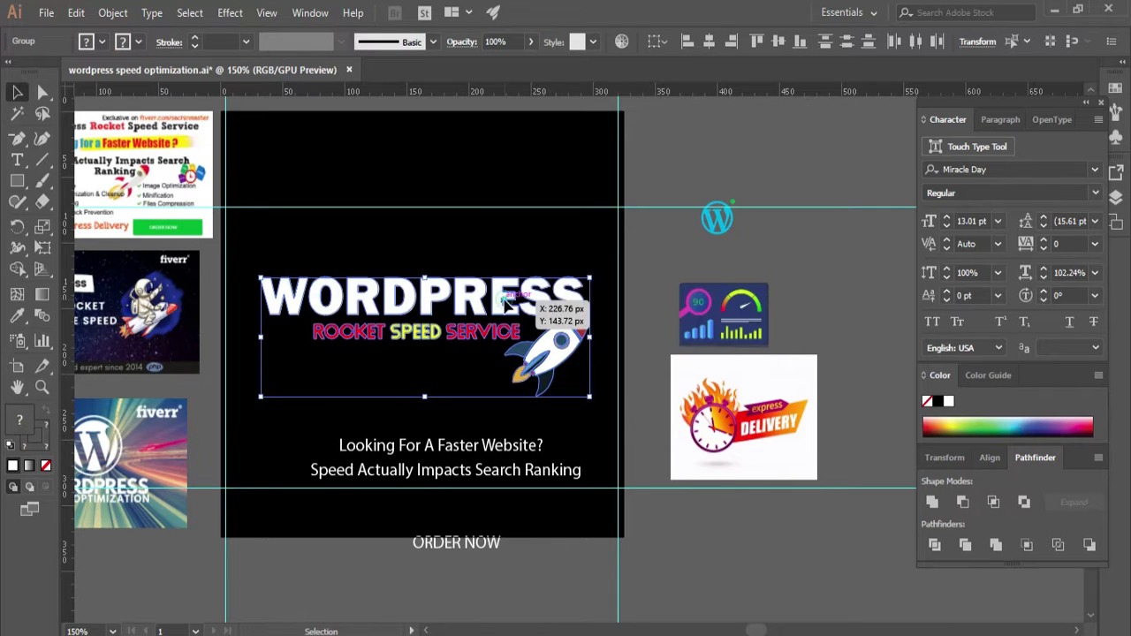
pyautogui.moveTo(459, 293); pyautogui.dragTo(455, 252)
pyautogui.click(464, 394)
pyautogui.scroll(3, 504, 502)
# Rotate the rocket slightly more upright and move it a little left beneath the end of WORDPRESS.
pyautogui.click(565, 433)
pyautogui.hotkey('ctrl', 'space')
pyautogui.moveTo(518, 415); pyautogui.dragTo(640, 503)
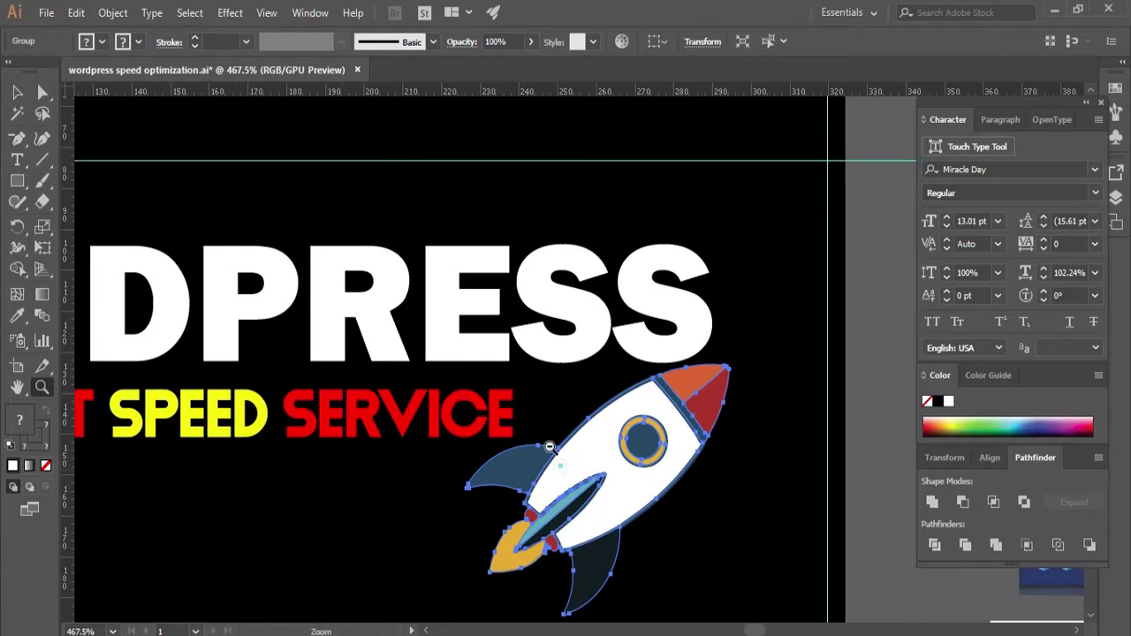
pyautogui.click(676, 486)
pyautogui.click(554, 380)
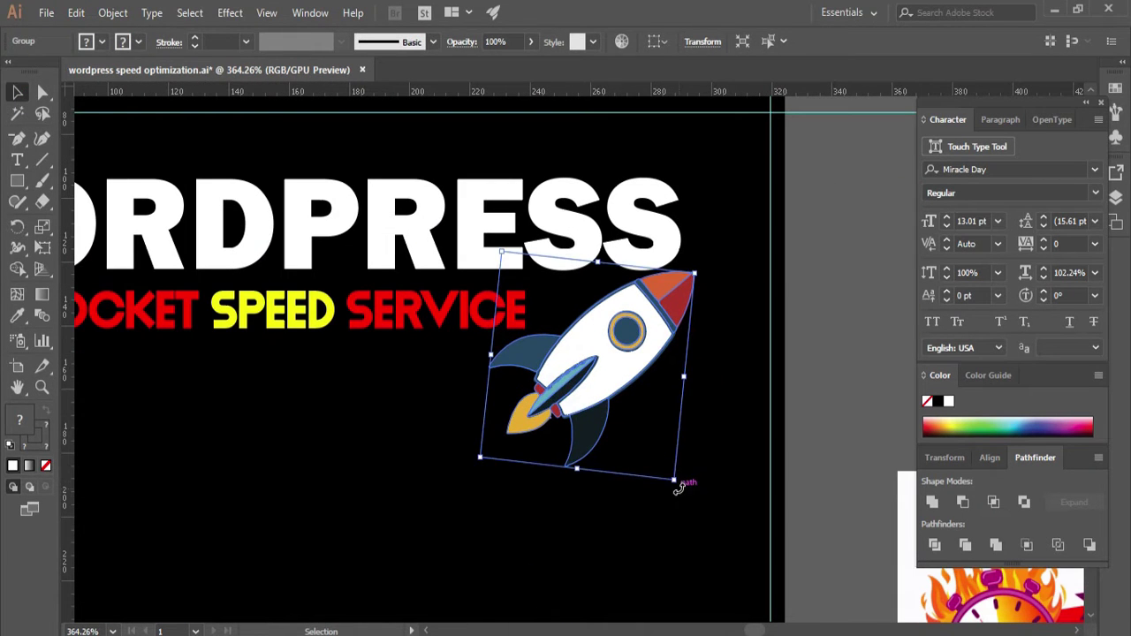
pyautogui.moveTo(676, 483); pyautogui.dragTo(606, 469)
pyautogui.click(678, 516)
pyautogui.moveTo(584, 399); pyautogui.dragTo(553, 414)
pyautogui.click(686, 452)
pyautogui.scroll(1, 676, 521)
# Place the blue WordPress logo on the artboard at the upper end of the word WORDPRESS.
pyautogui.hotkey('ctrl', 'space')
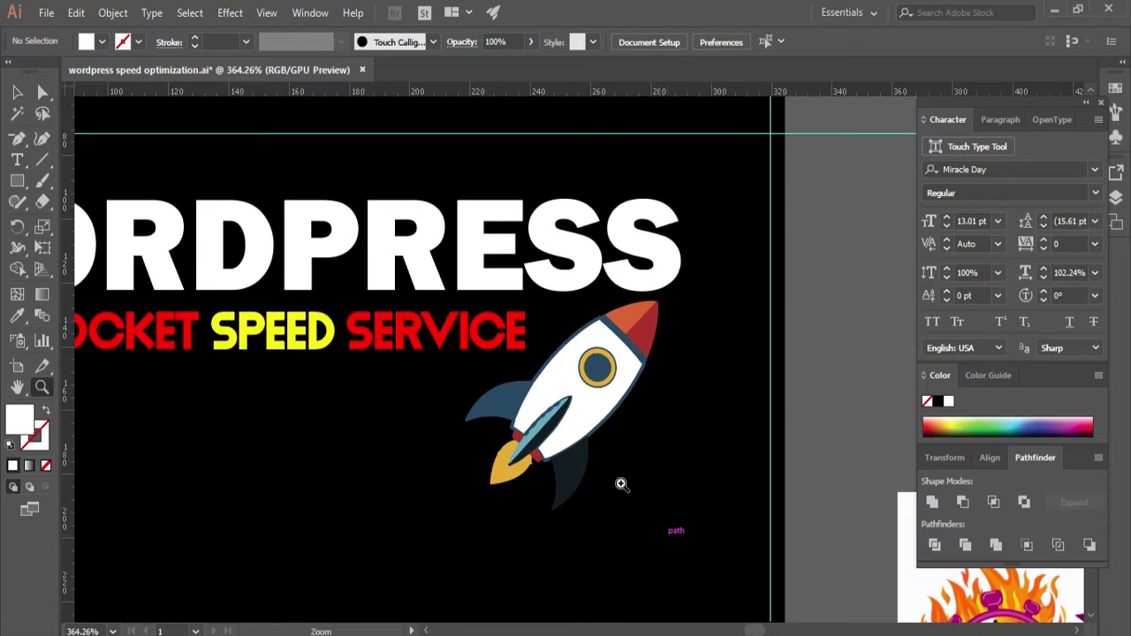
pyautogui.keyDown('ctrl'); pyautogui.keyDown('alt'); pyautogui.click(610, 477); pyautogui.keyUp('alt'); pyautogui.keyUp('ctrl')
pyautogui.keyDown('ctrl'); pyautogui.keyDown('alt'); pyautogui.click(530, 428); pyautogui.keyUp('alt'); pyautogui.keyUp('ctrl')
pyautogui.keyDown('ctrl'); pyautogui.keyDown('alt'); pyautogui.click(481, 399); pyautogui.keyUp('alt'); pyautogui.keyUp('ctrl')
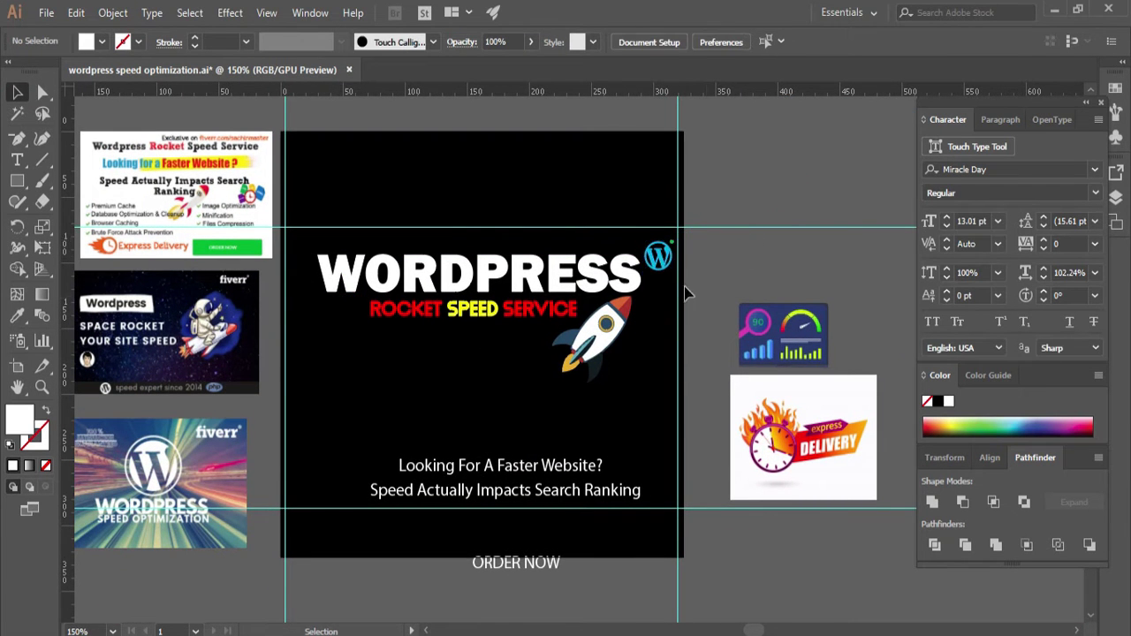
# Ungroup the WordPress logo from the tiny green Fiverr badge, then enlarge the badge and move it off the artboard.
pyautogui.hotkey('ctrl', 'space')
pyautogui.moveTo(539, 191); pyautogui.dragTo(735, 422)
pyautogui.rightClick(624, 235)
pyautogui.click(665, 364)
pyautogui.click(905, 228)
pyautogui.moveTo(659, 209); pyautogui.dragTo(774, 235)
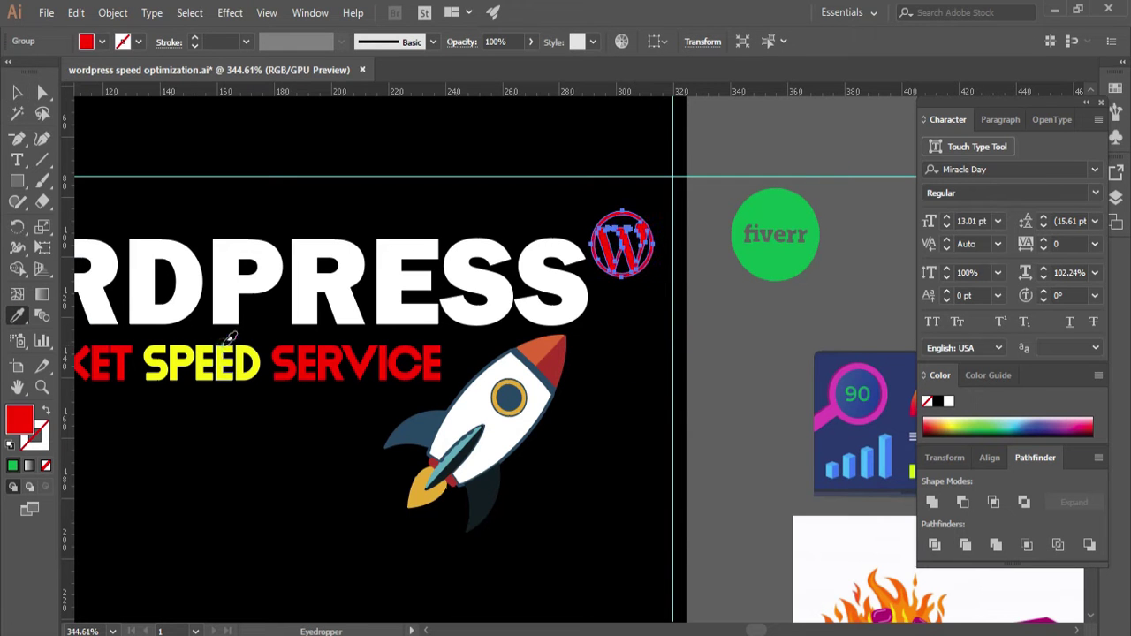
# Recolor the WordPress logo white to match the WORDPRESS headline.
pyautogui.click(18, 96)
pyautogui.click(692, 410)
pyautogui.hotkey('ctrl', 'alt', 'space')
pyautogui.keyDown('ctrl'); pyautogui.keyDown('alt'); pyautogui.click(636, 389); pyautogui.keyUp('alt'); pyautogui.keyUp('ctrl')
pyautogui.keyDown('ctrl'); pyautogui.keyDown('alt'); pyautogui.click(636, 389); pyautogui.keyUp('alt'); pyautogui.keyUp('ctrl')
pyautogui.keyDown('ctrl'); pyautogui.keyDown('alt'); pyautogui.click(512, 369); pyautogui.keyUp('alt'); pyautogui.keyUp('ctrl')
# Select the headline lines, WordPress logo and rocket together and scale them up slightly.
pyautogui.moveTo(353, 232); pyautogui.dragTo(646, 460)
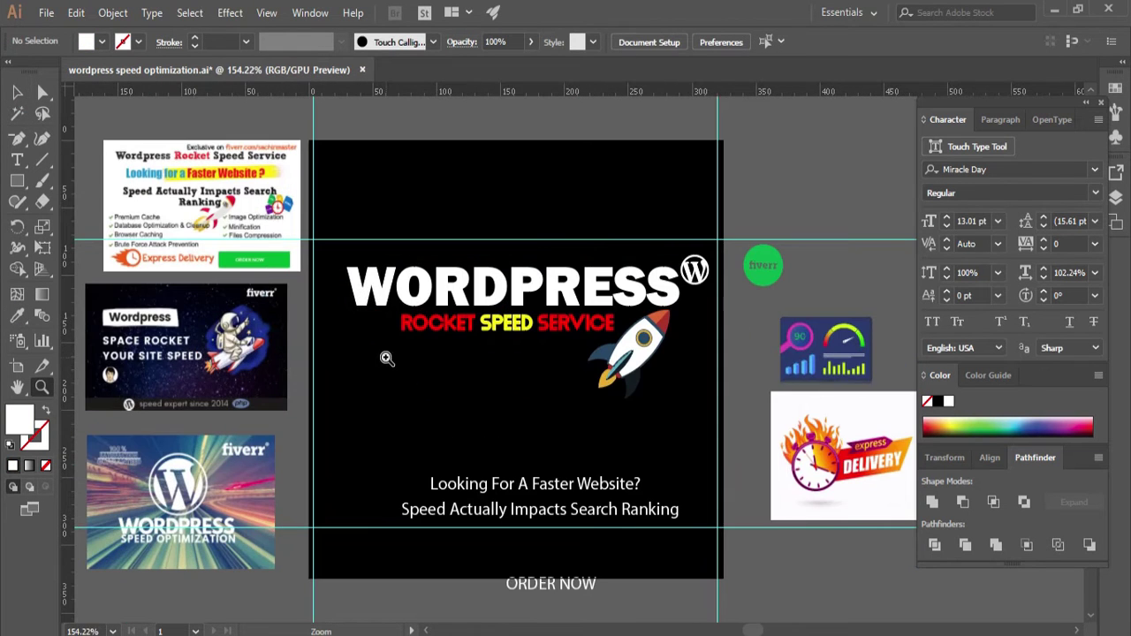
pyautogui.moveTo(652, 311); pyautogui.dragTo(728, 268)
pyautogui.press('v')
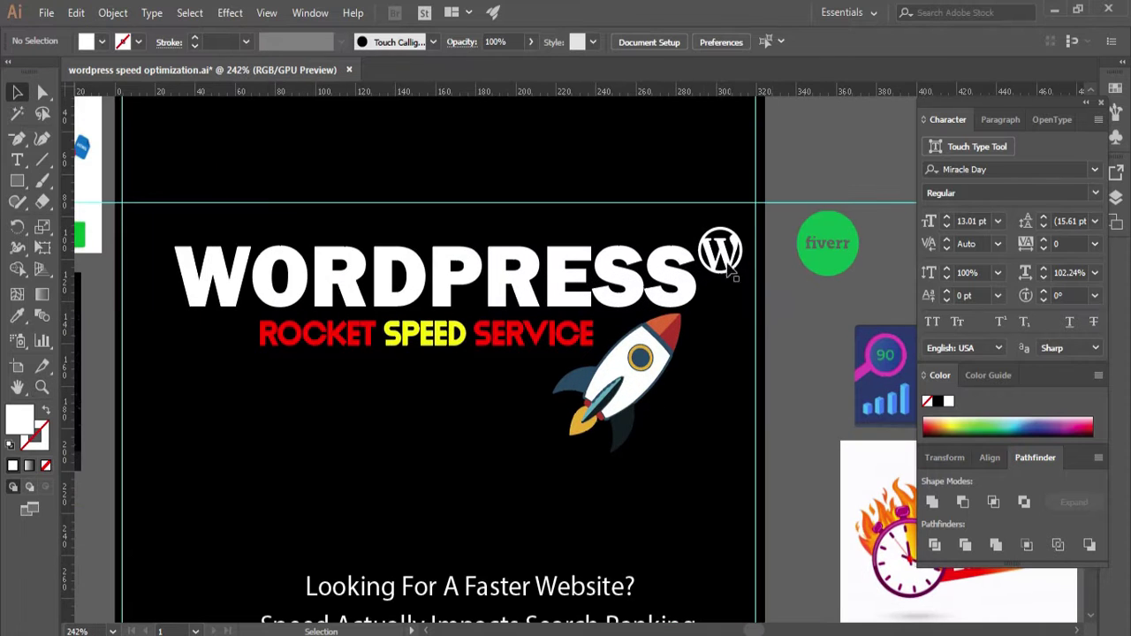
pyautogui.moveTo(548, 253); pyautogui.dragTo(548, 252)
pyautogui.moveTo(709, 394); pyautogui.dragTo(563, 256)
pyautogui.moveTo(174, 230); pyautogui.dragTo(152, 207)
# Position the enlarged headline, logo and rocket so they fit between the two vertical guides.
pyautogui.moveTo(420, 334); pyautogui.dragTo(384, 334)
pyautogui.press('Right')
pyautogui.press('Right')
pyautogui.press('Right')
pyautogui.press('Right')
pyautogui.press('Right')
pyautogui.press('Right')
pyautogui.press('Right')
pyautogui.press('Up')
pyautogui.press('Up')
pyautogui.click(795, 340)
# Move the green Fiverr badge beneath the start of WORDPRESS, beside ROCKET SPEED SERVICE, and enlarge it.
pyautogui.moveTo(815, 252); pyautogui.dragTo(159, 352)
pyautogui.click(237, 438)
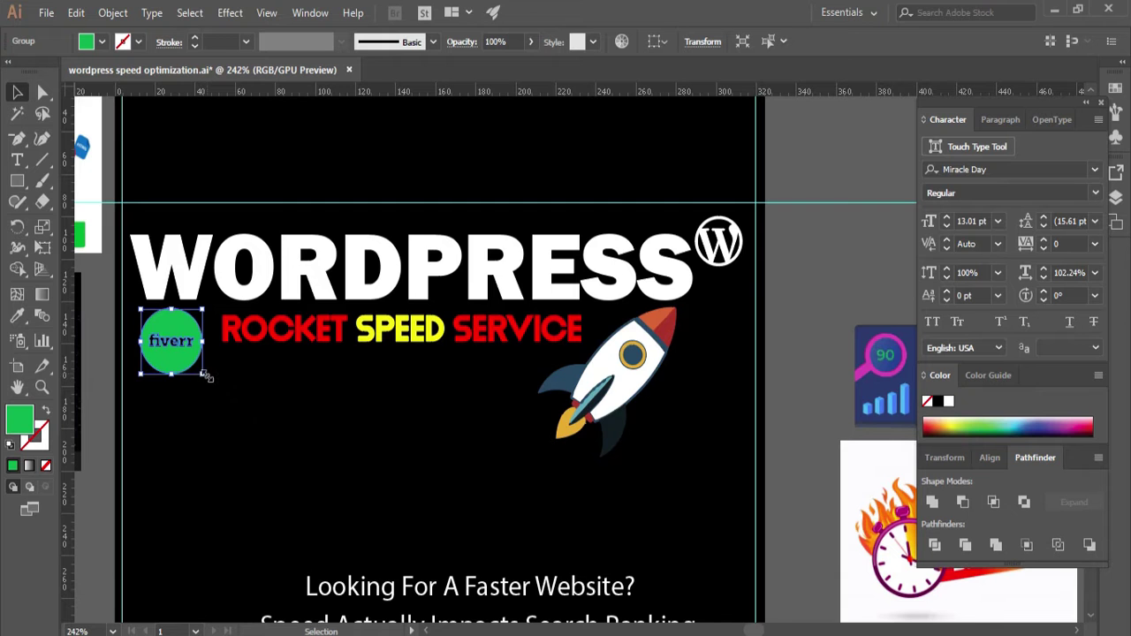
pyautogui.moveTo(220, 387); pyautogui.dragTo(224, 389)
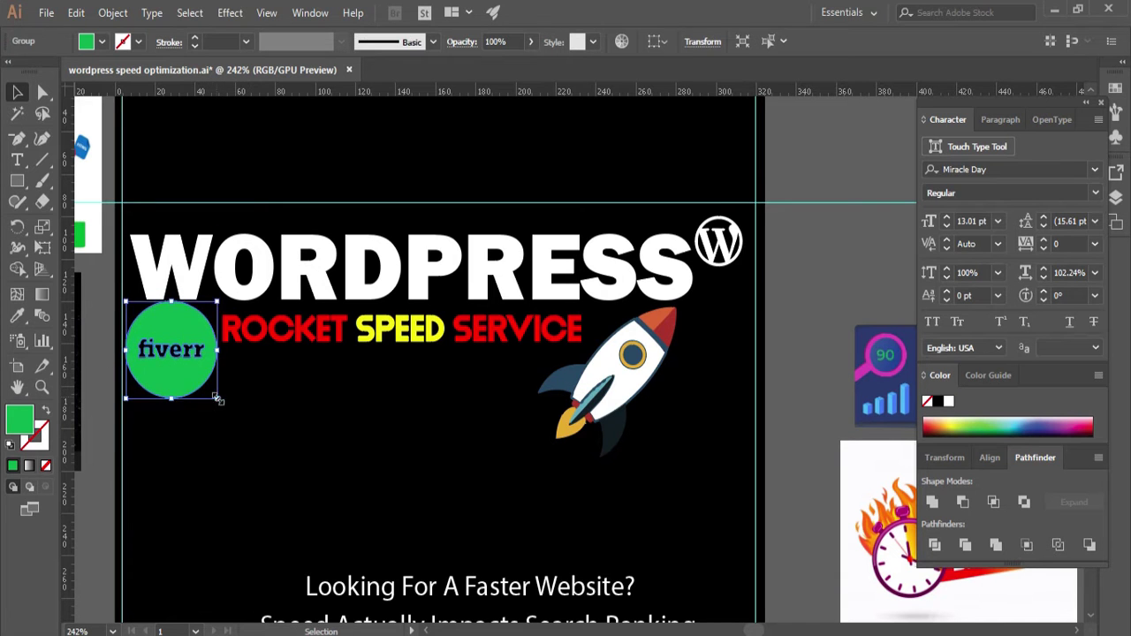
pyautogui.hotkey('ctrl', '-')
pyautogui.hotkey('ctrl', '-')
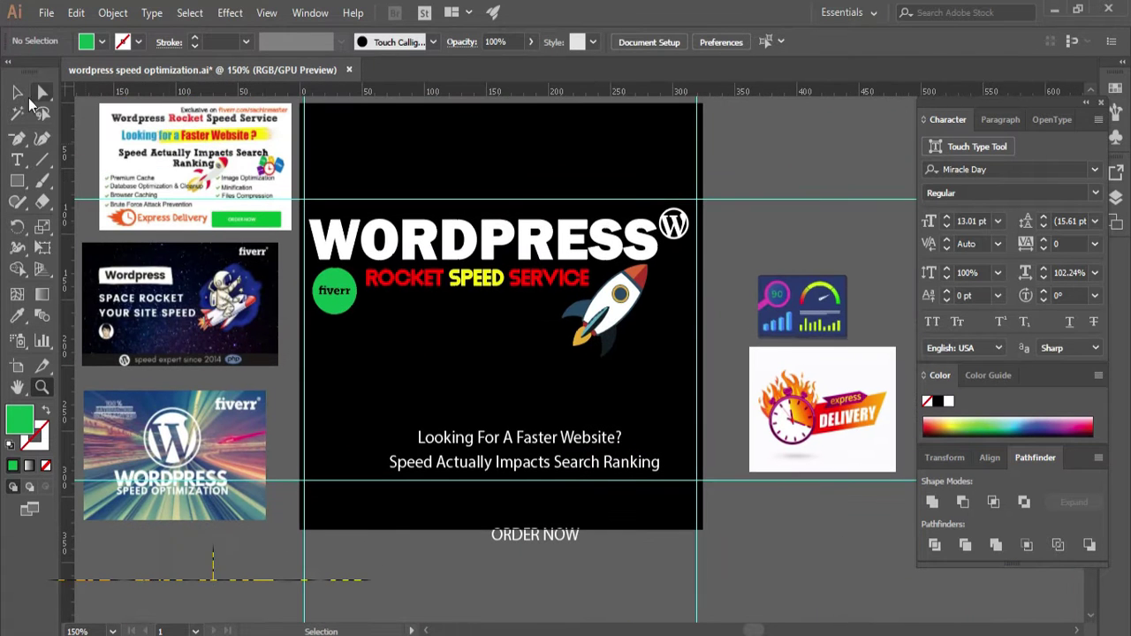
# Move "Looking For A Faster Website?" up and left, away from the search ranking line, and scale it to 18.52 pt.
pyautogui.press('v')
pyautogui.moveTo(497, 411); pyautogui.dragTo(474, 374)
pyautogui.moveTo(581, 386); pyautogui.dragTo(645, 408)
# Browse the font list and set "Looking For A Faster Website?" in Barbatrick-Regular.
pyautogui.click(1095, 169)
pyautogui.scroll(15, 972, 397)
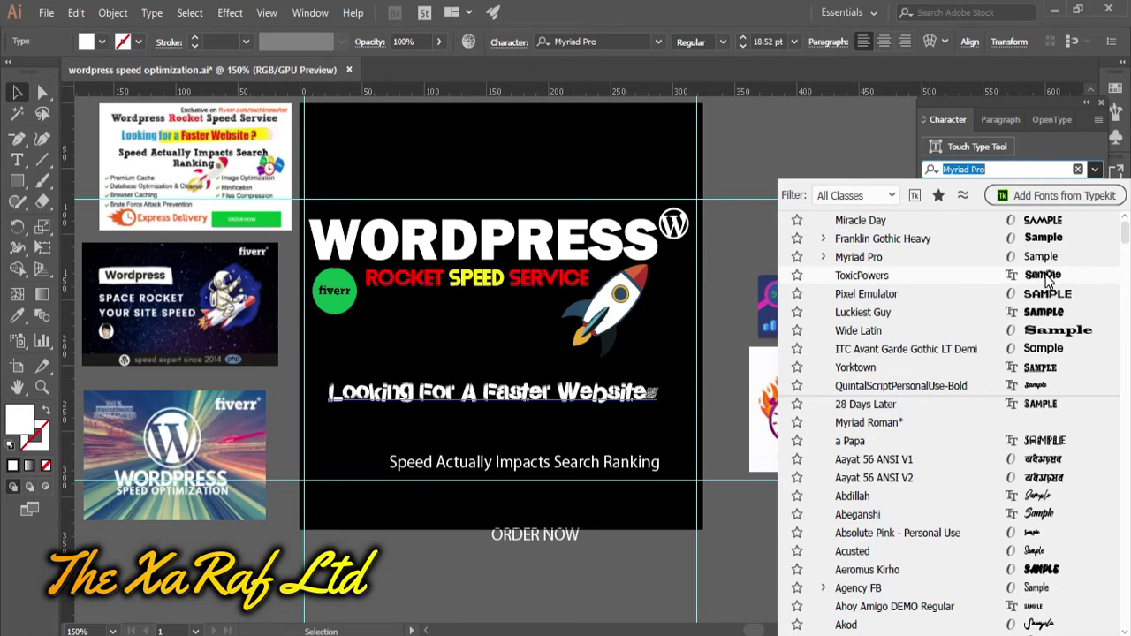
pyautogui.scroll(-10, 1014, 366)
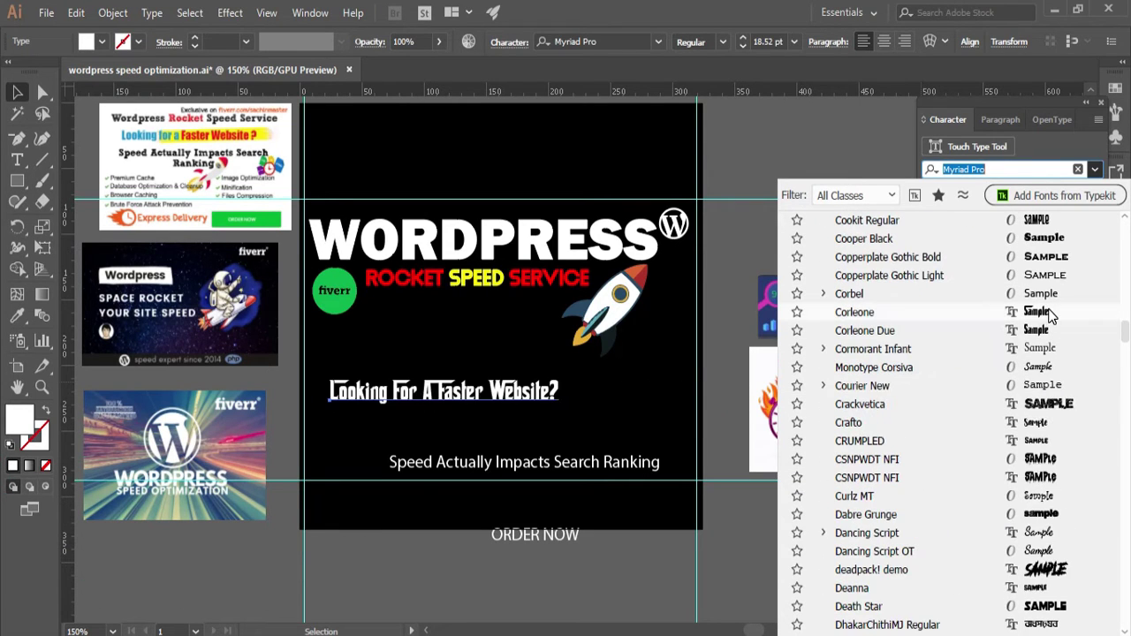
pyautogui.scroll(-20, 1042, 468)
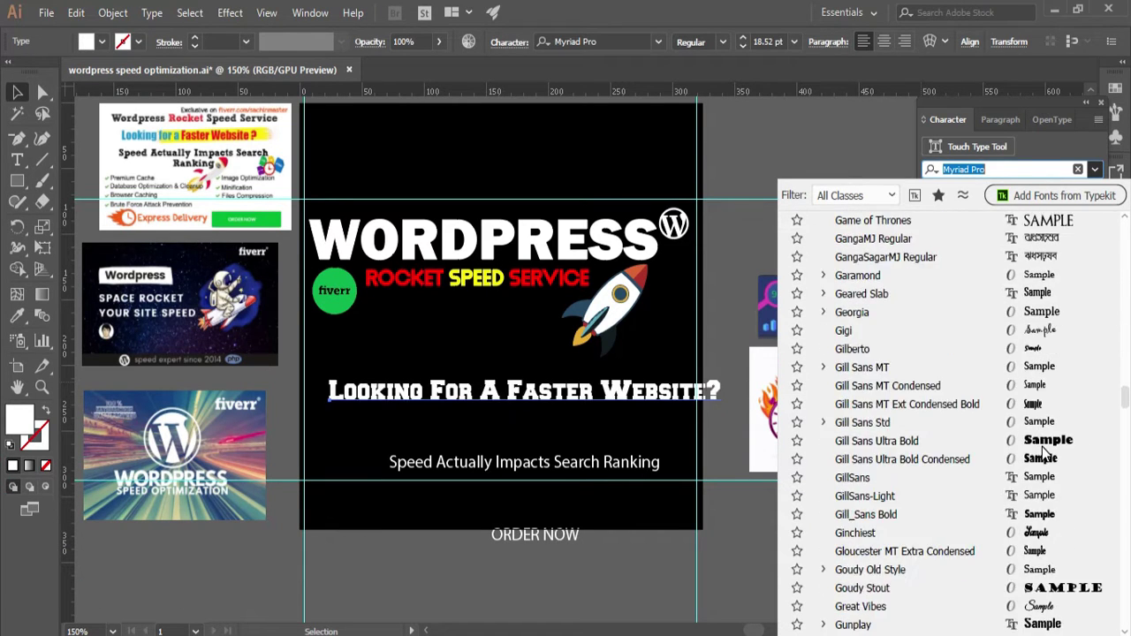
pyautogui.scroll(-20, 1045, 450)
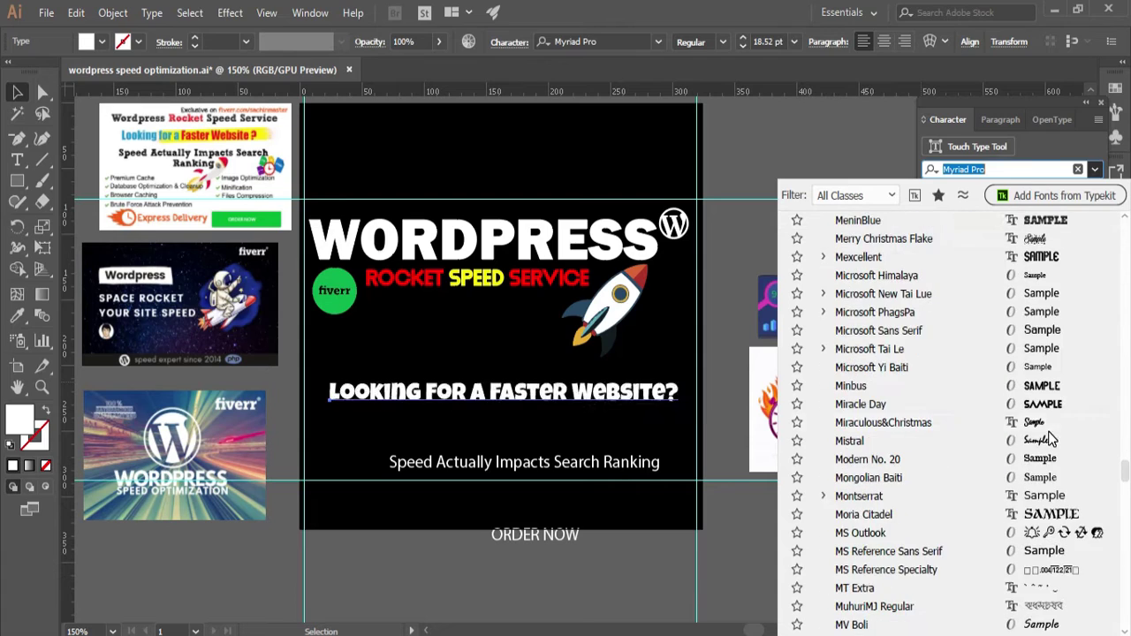
pyautogui.scroll(-20, 1048, 429)
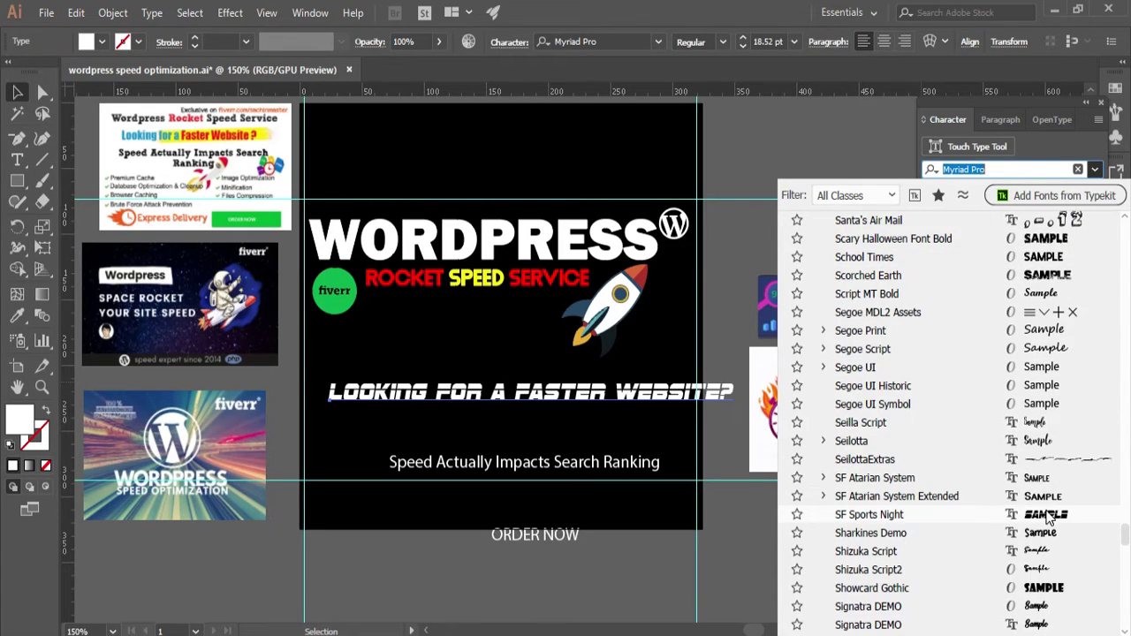
pyautogui.scroll(-20, 1047, 481)
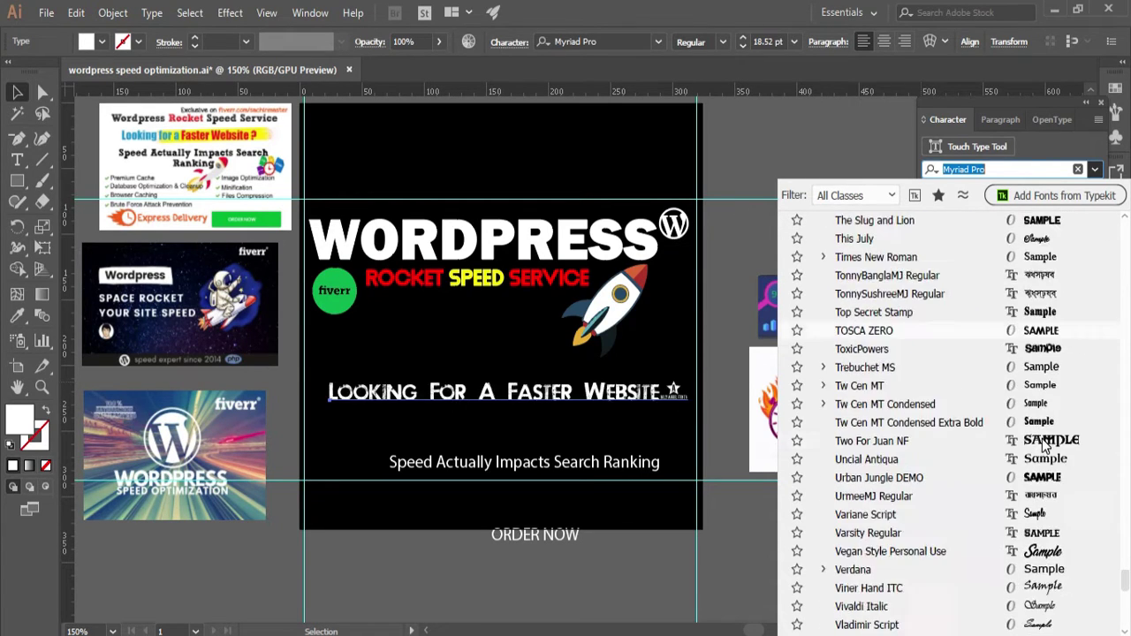
pyautogui.scroll(-20, 1045, 446)
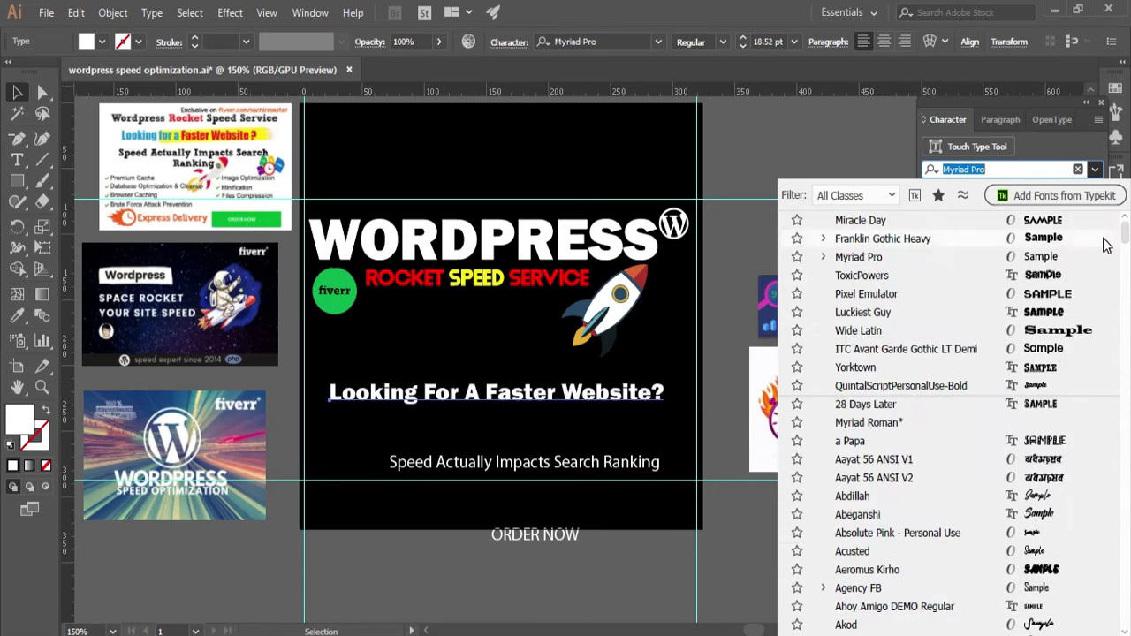
pyautogui.scroll(-12, 1031, 380)
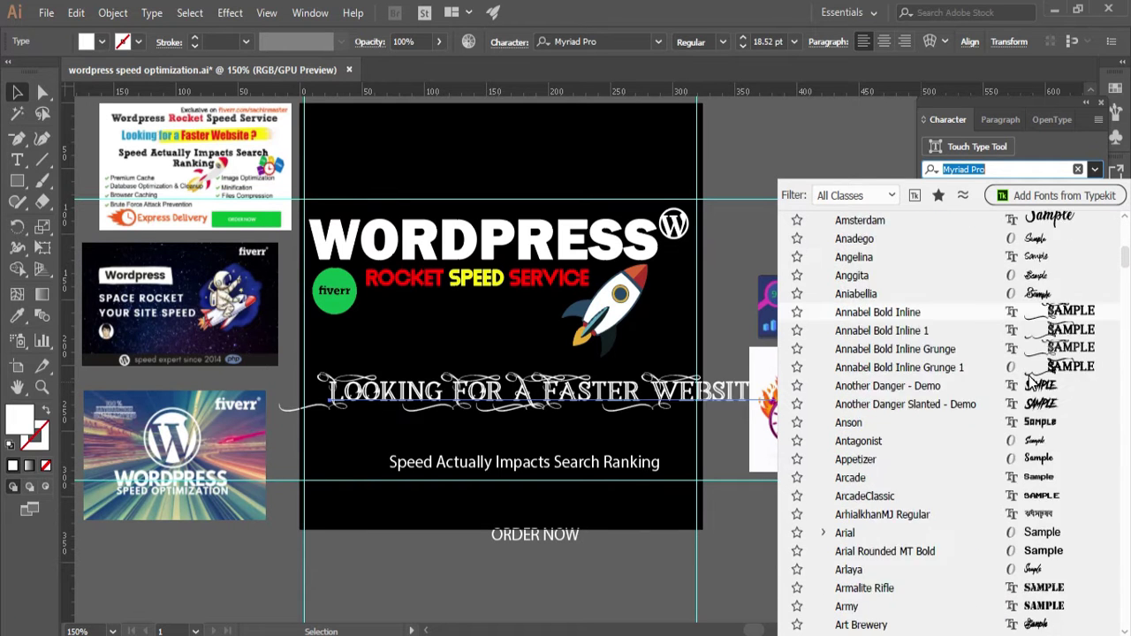
pyautogui.click(1031, 553)
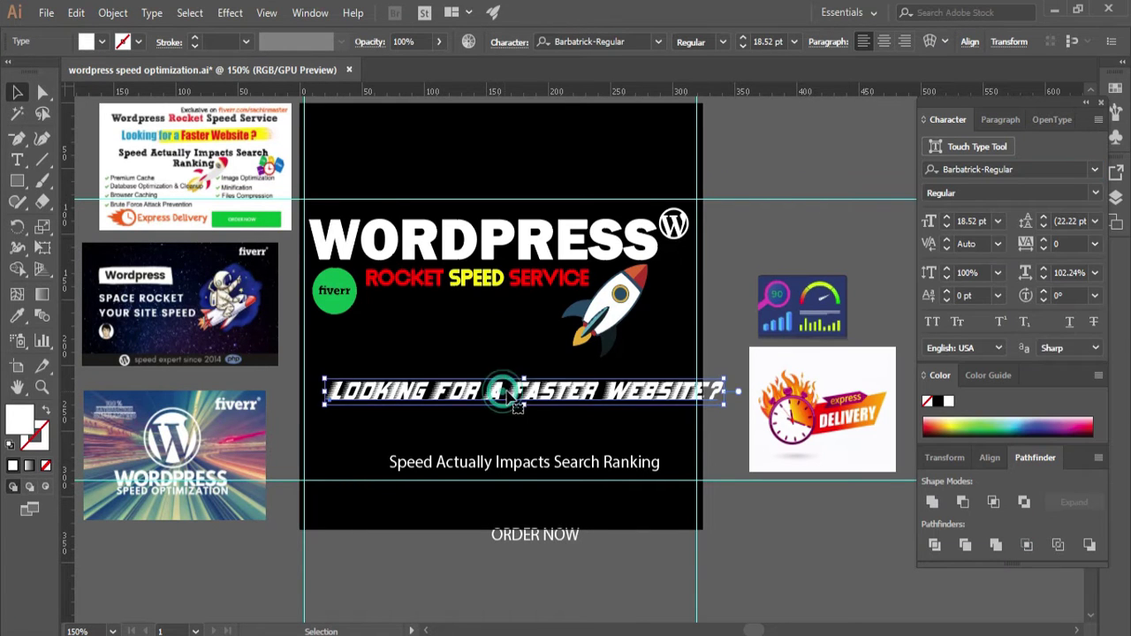
# Split FASTER out of the tagline into its own text object and place it below the remaining line.
pyautogui.press('Escape')
pyautogui.click(679, 498)
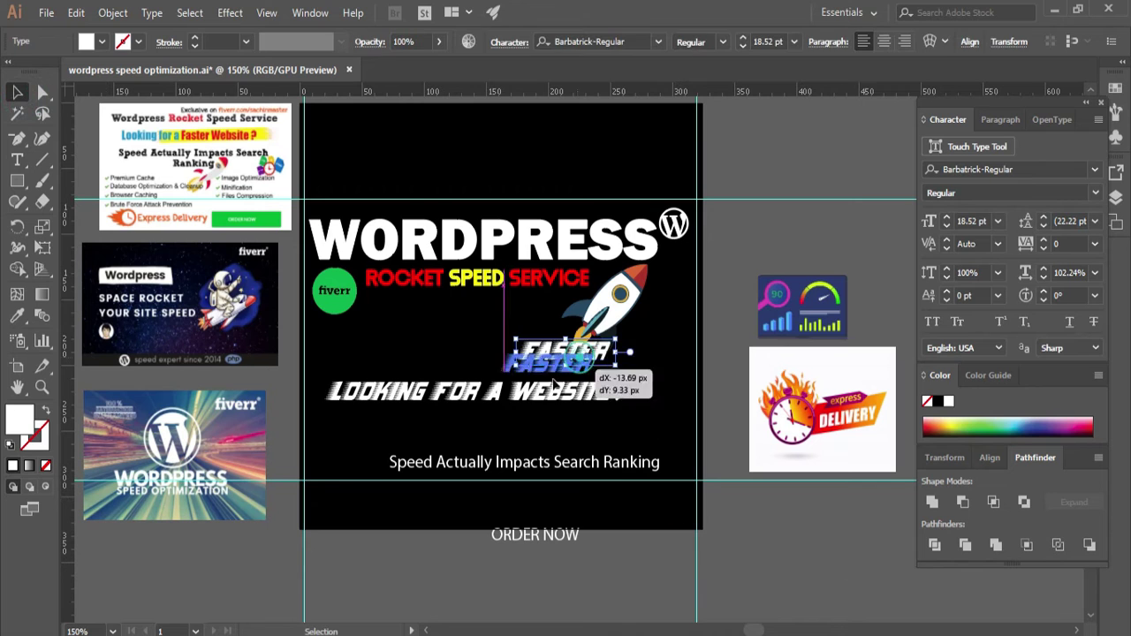
pyautogui.click(16, 91)
# Set "Looking For A Website?" in Luckiest Guy and enlarge it to 20.77 pt.
pyautogui.click(1095, 169)
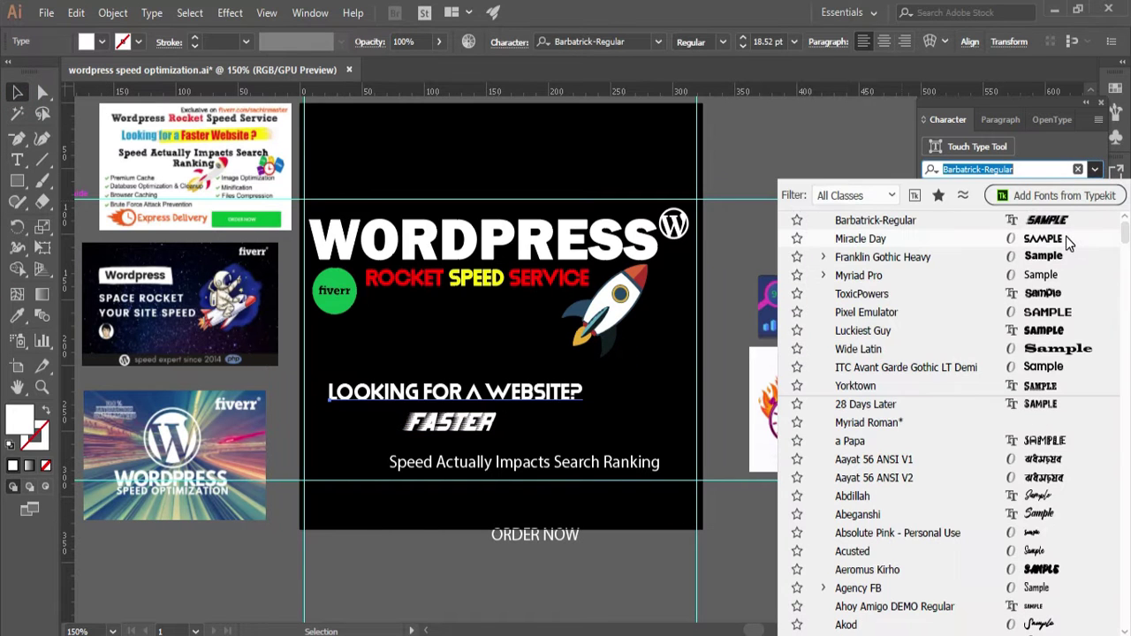
pyautogui.click(1048, 333)
pyautogui.press('Escape')
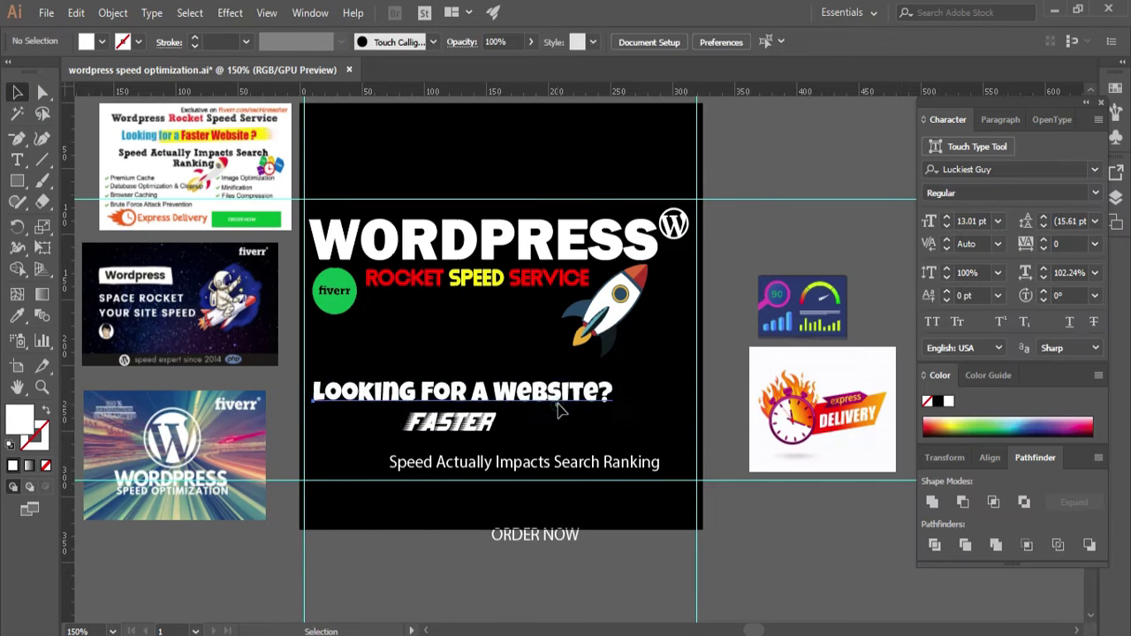
# Split WEBSITE? into its own text object and place FASTER, filled red, between LOOKING FOR A and WEBSITE?
pyautogui.doubleClick(507, 393)
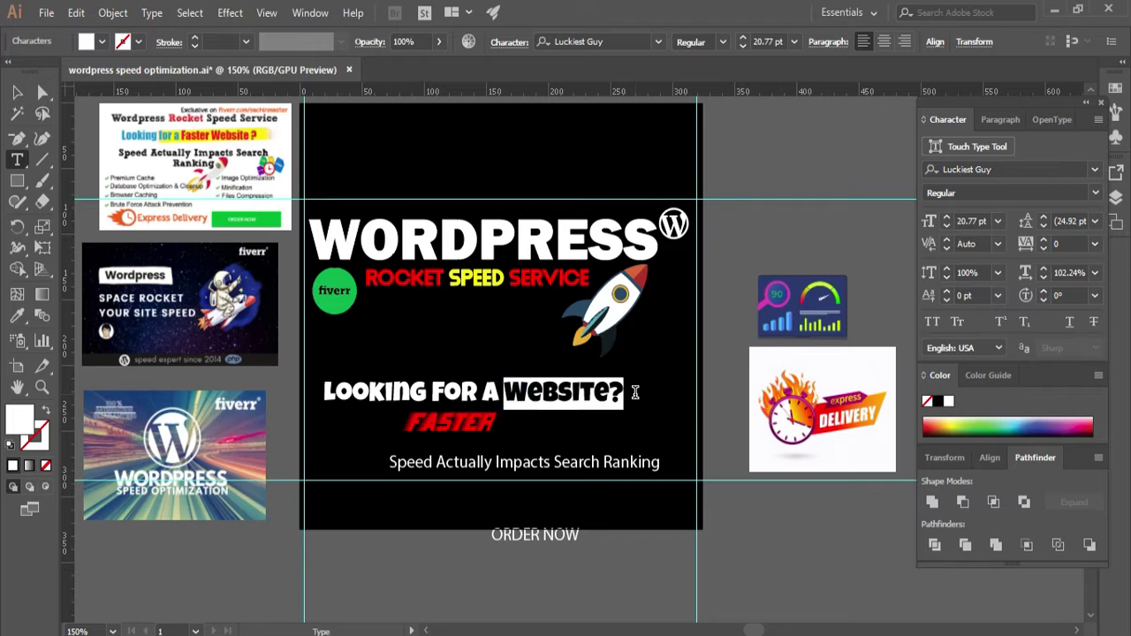
pyautogui.moveTo(551, 420); pyautogui.dragTo(597, 448)
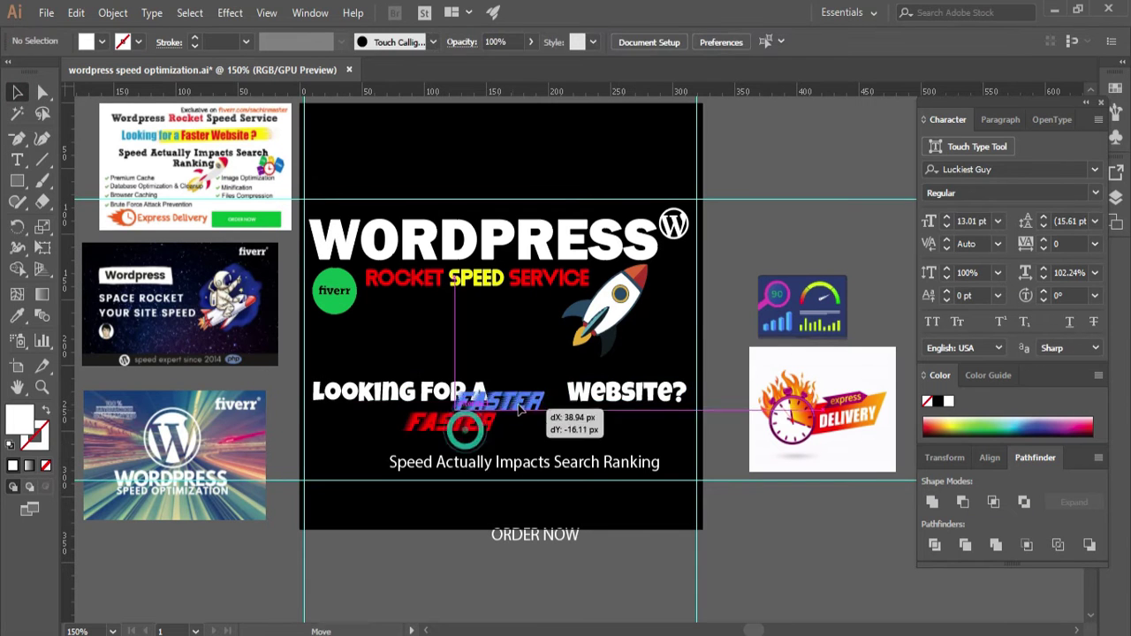
pyautogui.click(785, 528)
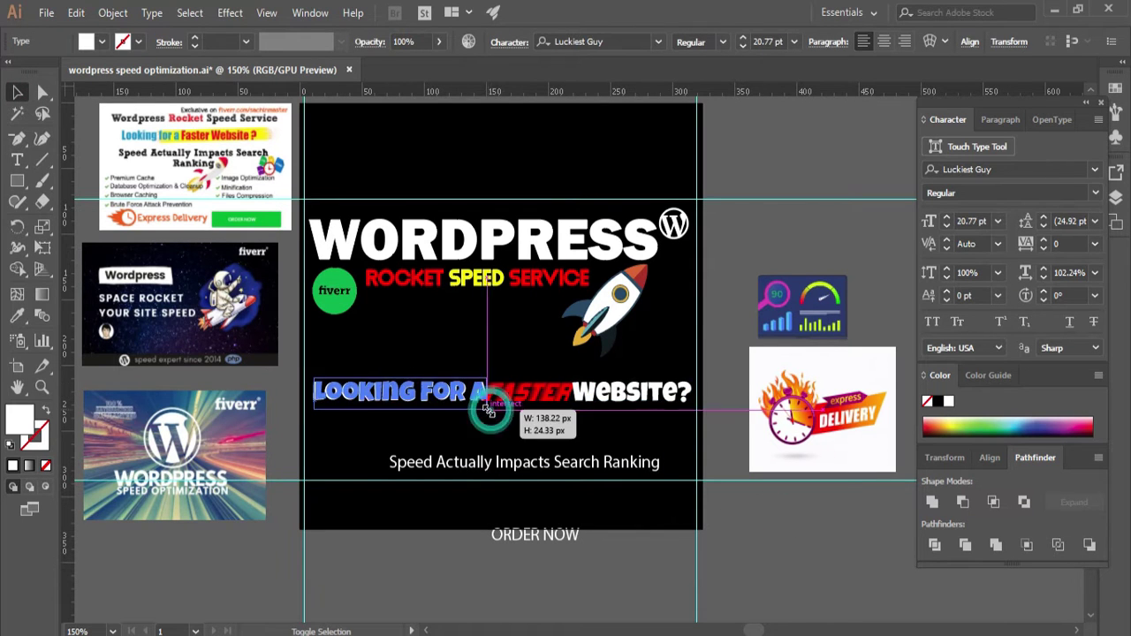
pyautogui.click(723, 530)
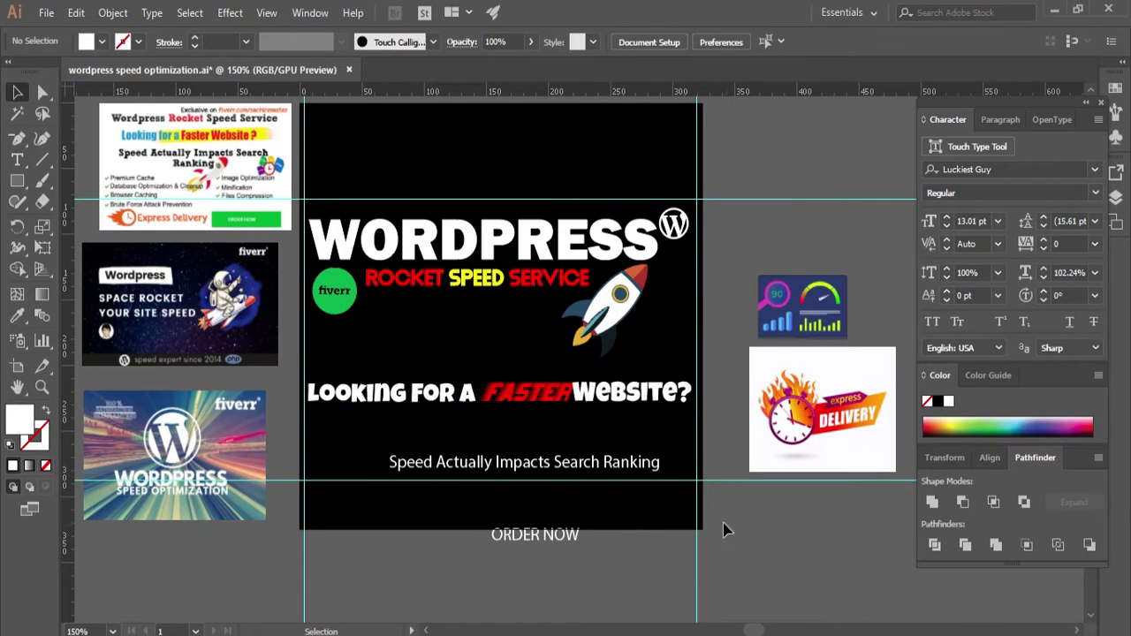
# Shrink the tagline words to fit between the vertical guides, with LOOKING FOR A at 18.73 pt and FASTER at 17.45 pt.
pyautogui.moveTo(594, 411); pyautogui.dragTo(596, 412)
pyautogui.moveTo(695, 409); pyautogui.dragTo(685, 407)
pyautogui.click(429, 419)
pyautogui.click(558, 398)
pyautogui.press('Left')
pyautogui.press('Left')
pyautogui.hotkey('ctrl', 'shift', 'a')
# Nudge LOOKING FOR A left to open a small gap before FASTER.
pyautogui.scroll(4, 490, 402)
pyautogui.click(423, 393)
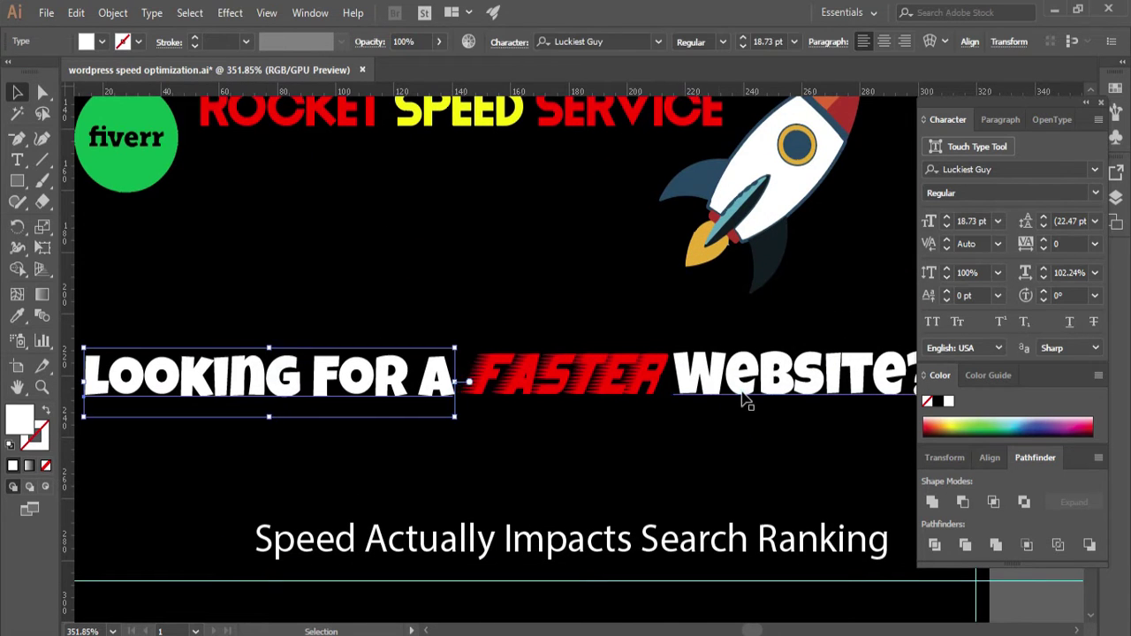
pyautogui.click(739, 393)
pyautogui.click(417, 398)
pyautogui.press('Left')
pyautogui.press('Left')
pyautogui.press('Left')
pyautogui.click(384, 339)
# Expand LOOKING FOR A, WEBSITE? and FASTER into outlines, including object and fill.
pyautogui.click(399, 388)
pyautogui.click(107, 13)
pyautogui.click(104, 13)
pyautogui.click(103, 13)
pyautogui.click(124, 191)
pyautogui.click(733, 375)
pyautogui.click(112, 14)
pyautogui.click(180, 179)
pyautogui.click(525, 424)
pyautogui.click(566, 376)
pyautogui.click(112, 14)
pyautogui.click(187, 179)
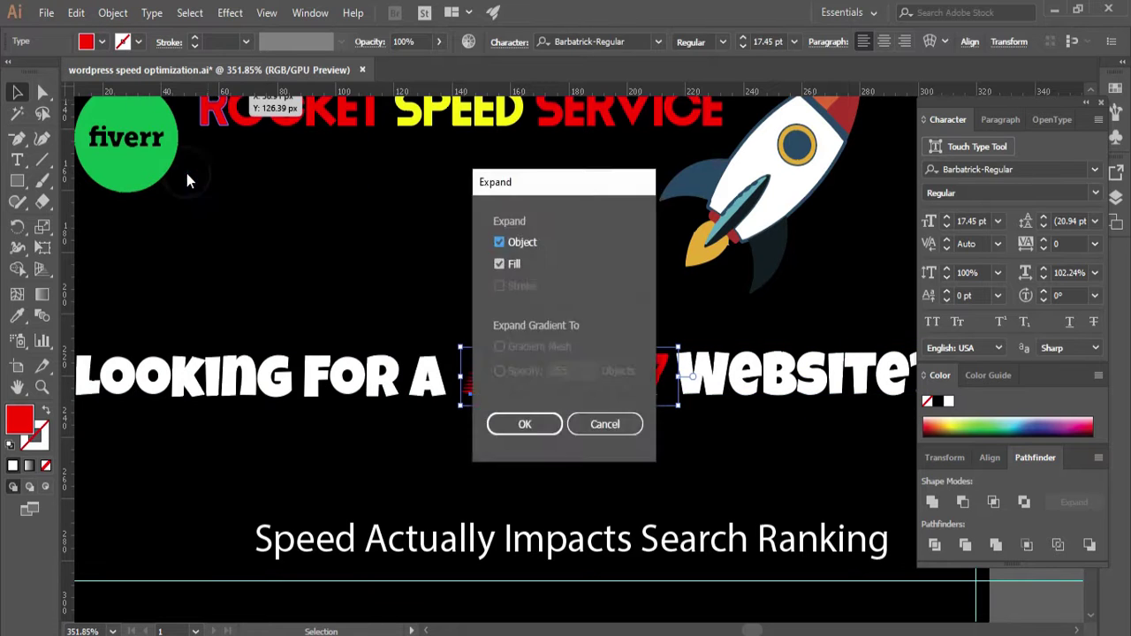
pyautogui.click(525, 424)
# Select all three tagline pieces and align their centers vertically.
pyautogui.moveTo(542, 372); pyautogui.dragTo(462, 358)
pyautogui.click(18, 93)
pyautogui.click(358, 323)
pyautogui.keyDown('shift'); pyautogui.click(702, 334); pyautogui.keyUp('shift')
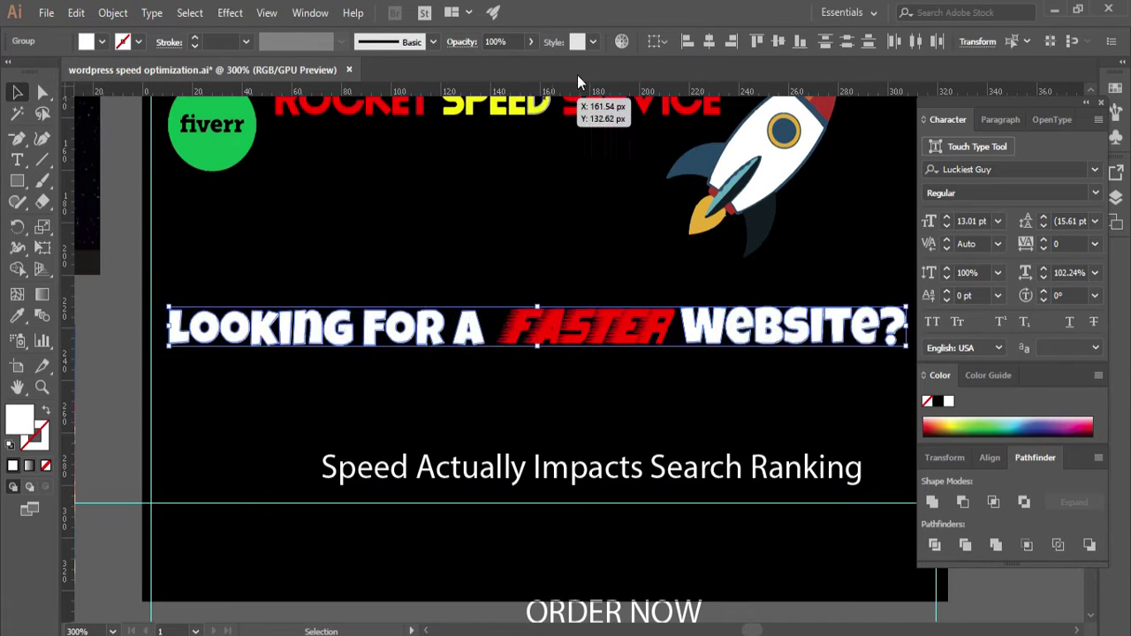
pyautogui.click(778, 42)
pyautogui.click(741, 390)
# Nudge LOOKING FOR A left and WEBSITE? right to even out the spacing around FASTER.
pyautogui.click(366, 340)
pyautogui.press('Left')
pyautogui.press('Left')
pyautogui.click(765, 332)
pyautogui.press('Right')
pyautogui.press('Right')
pyautogui.press('Right')
pyautogui.press('Right')
pyautogui.press('Right')
pyautogui.click(750, 394)
# Group LOOKING FOR A with WEBSITE? and align FASTER with that group.
pyautogui.click(439, 340)
pyautogui.keyDown('shift'); pyautogui.click(704, 332); pyautogui.keyUp('shift')
pyautogui.rightClick(703, 330)
pyautogui.click(725, 355)
pyautogui.keyDown('shift'); pyautogui.click(664, 326); pyautogui.keyUp('shift')
pyautogui.click(758, 42)
pyautogui.press('Left')
pyautogui.click(702, 394)
# Recolor FASTER from red to yellow to match SPEED in the headline.
pyautogui.scroll(-4, 639, 351)
pyautogui.scroll(5, 560, 391)
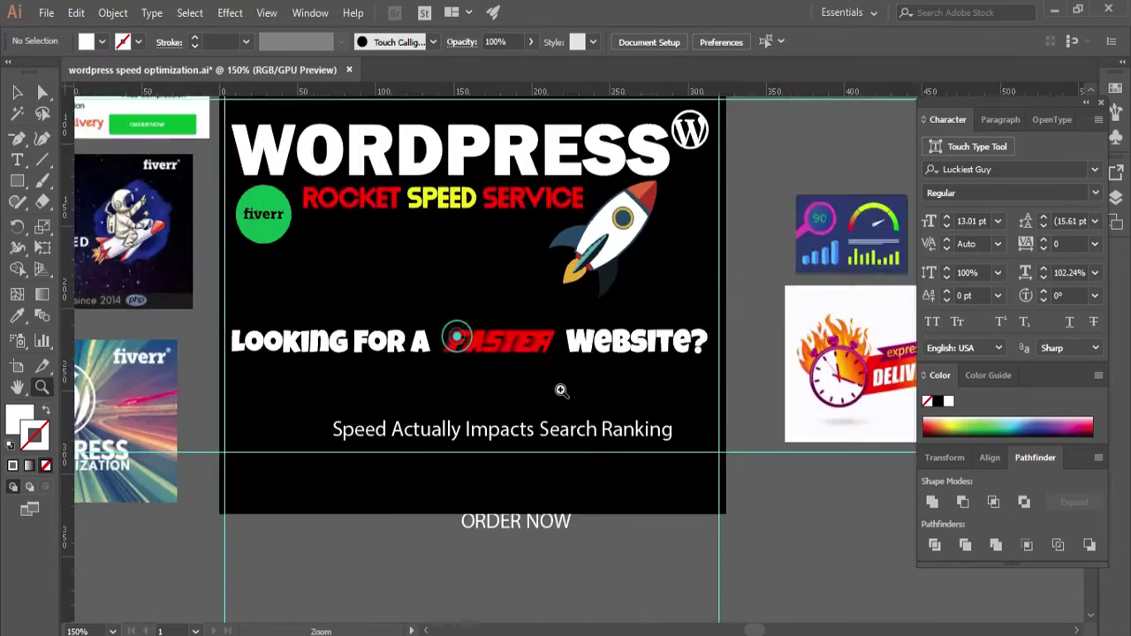
pyautogui.click(634, 357)
pyautogui.click(653, 373)
pyautogui.scroll(-3, 580, 384)
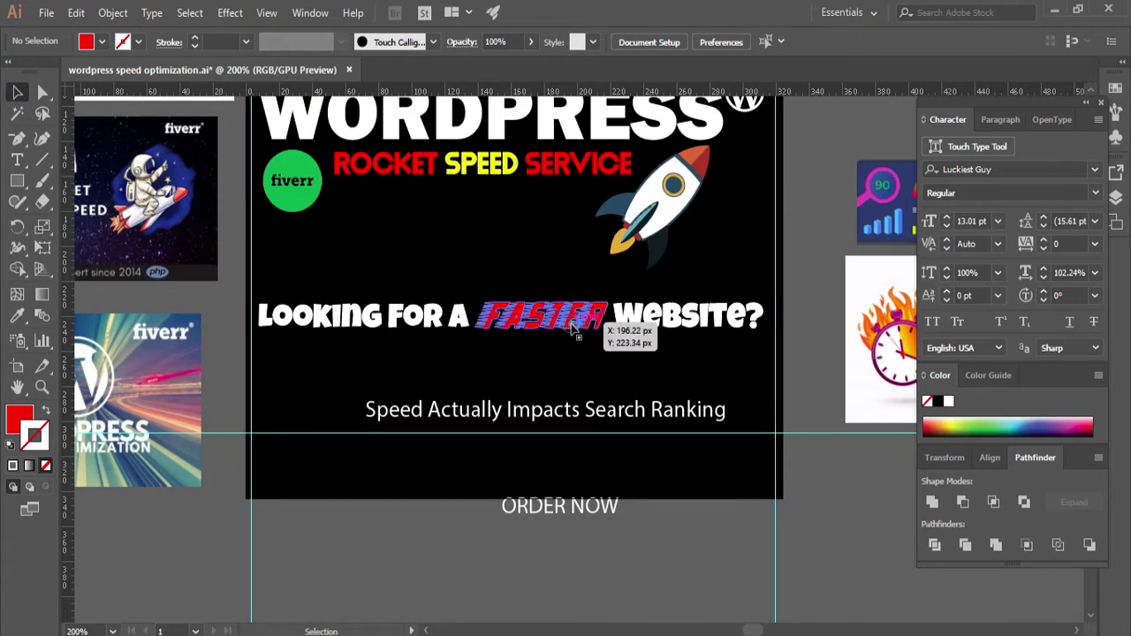
pyautogui.moveTo(442, 351); pyautogui.dragTo(575, 492)
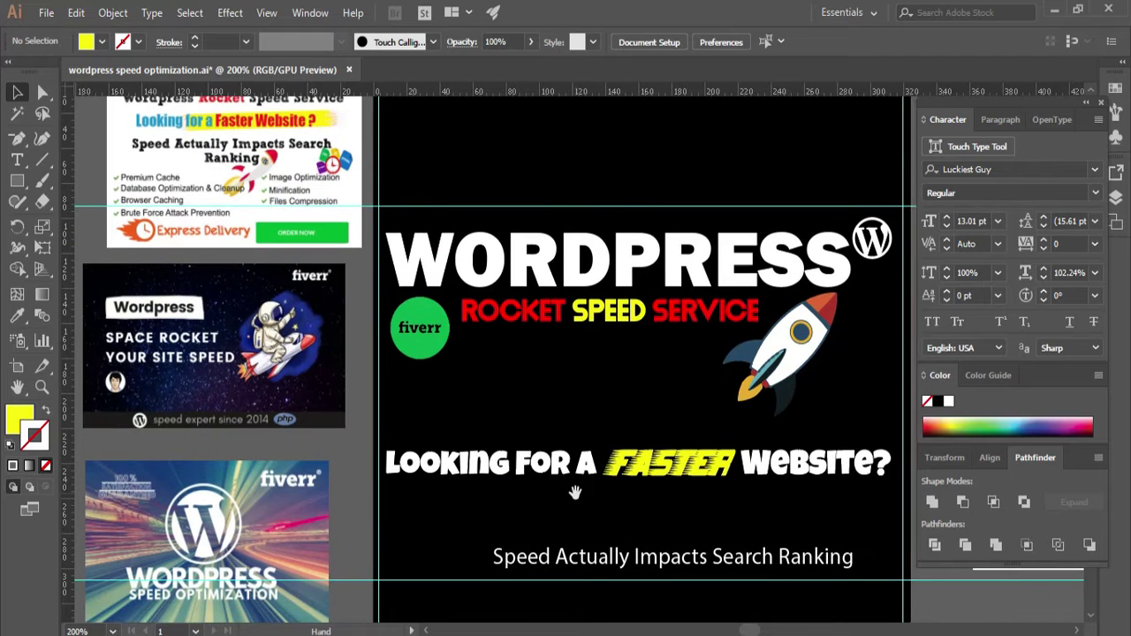
pyautogui.moveTo(790, 462); pyautogui.dragTo(624, 362)
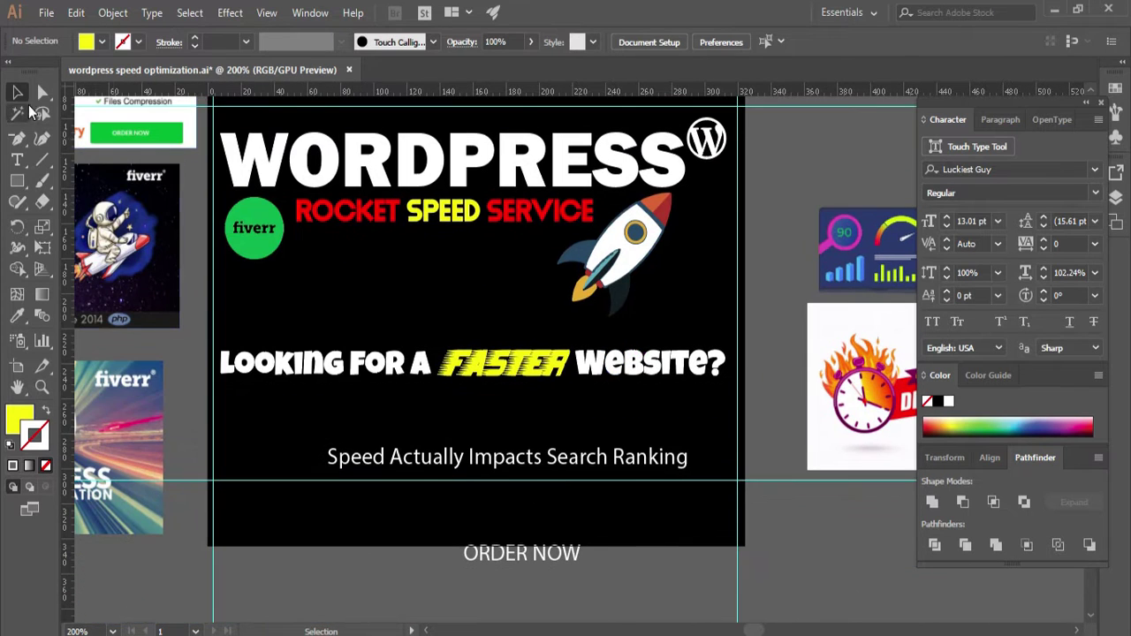
pyautogui.moveTo(680, 394); pyautogui.dragTo(727, 375)
pyautogui.click(432, 43)
pyautogui.click(425, 61)
pyautogui.click(362, 155)
pyautogui.click(418, 47)
pyautogui.click(432, 43)
pyautogui.click(284, 80)
pyautogui.click(432, 42)
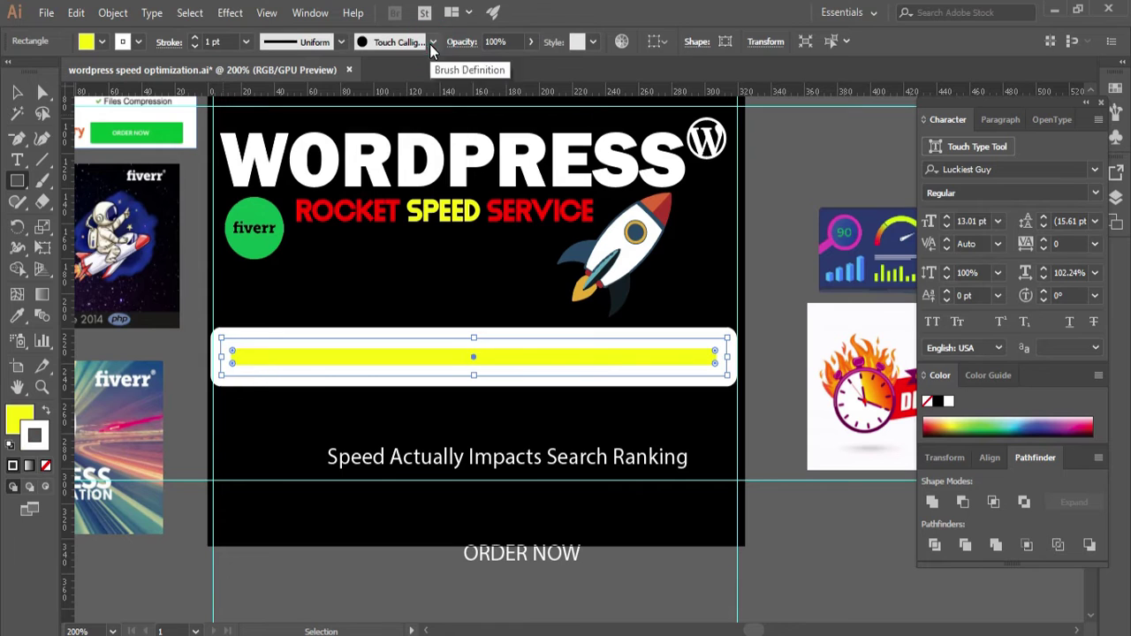
pyautogui.click(17, 92)
pyautogui.press('Delete')
# Ungroup the tagline words, then fill LOOKING FOR A with bright blue and WEBSITE? with red.
pyautogui.moveTo(343, 367); pyautogui.dragTo(541, 458)
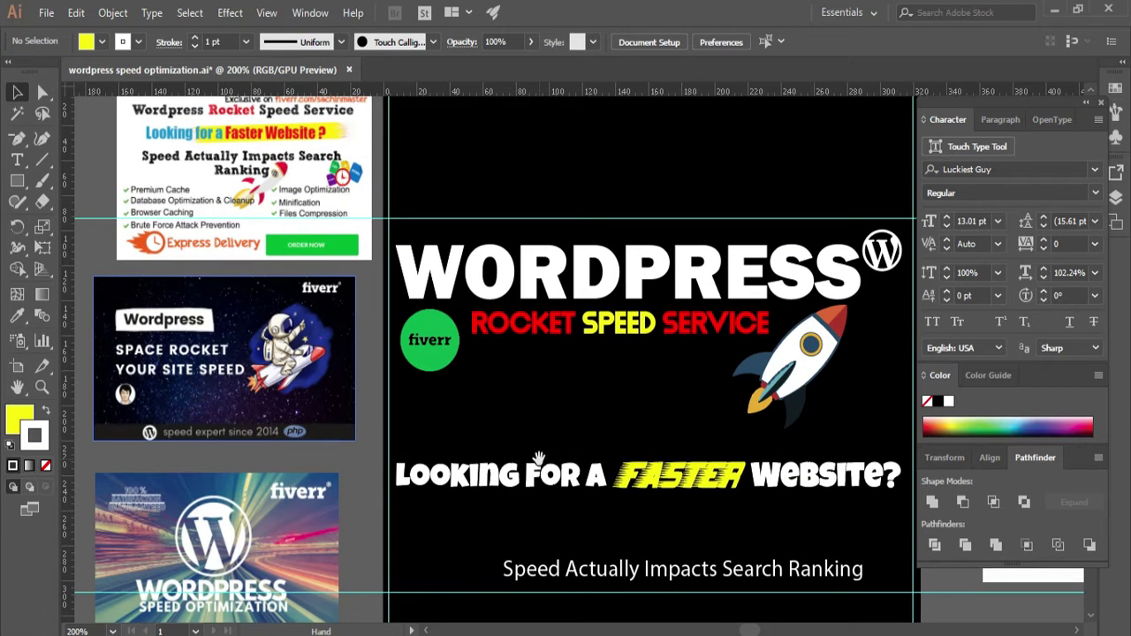
pyautogui.click(535, 479)
pyautogui.rightClick(512, 485)
pyautogui.click(544, 339)
pyautogui.click(525, 402)
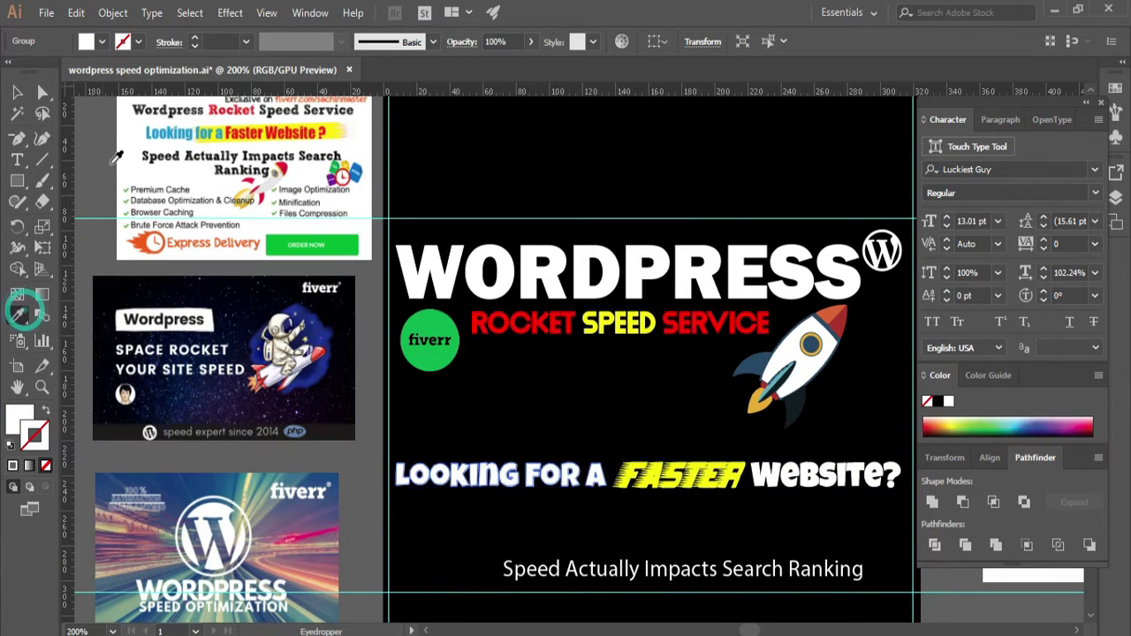
pyautogui.doubleClick(19, 413)
pyautogui.click(542, 221)
pyautogui.click(737, 215)
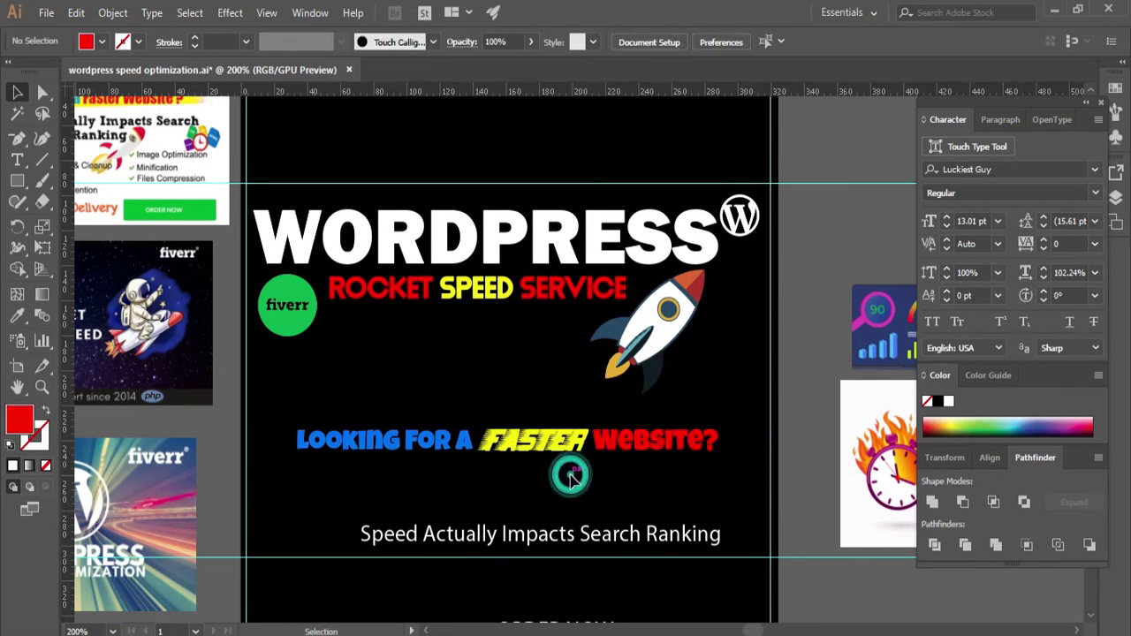
pyautogui.click(571, 471)
pyautogui.click(527, 477)
# Adjust the position and size of the colored tagline words so they sit closely together on one line.
pyautogui.moveTo(536, 440); pyautogui.dragTo(520, 420)
pyautogui.click(529, 504)
pyautogui.click(553, 423)
pyautogui.moveTo(702, 431); pyautogui.dragTo(717, 432)
pyautogui.click(660, 504)
# Move the tagline up beneath the Fiverr badge and shrink and shift the rocket to make room for it.
pyautogui.click(642, 360)
pyautogui.moveTo(642, 360); pyautogui.dragTo(769, 371)
pyautogui.moveTo(698, 422); pyautogui.dragTo(720, 261)
pyautogui.click(777, 349)
pyautogui.moveTo(687, 322); pyautogui.dragTo(658, 329)
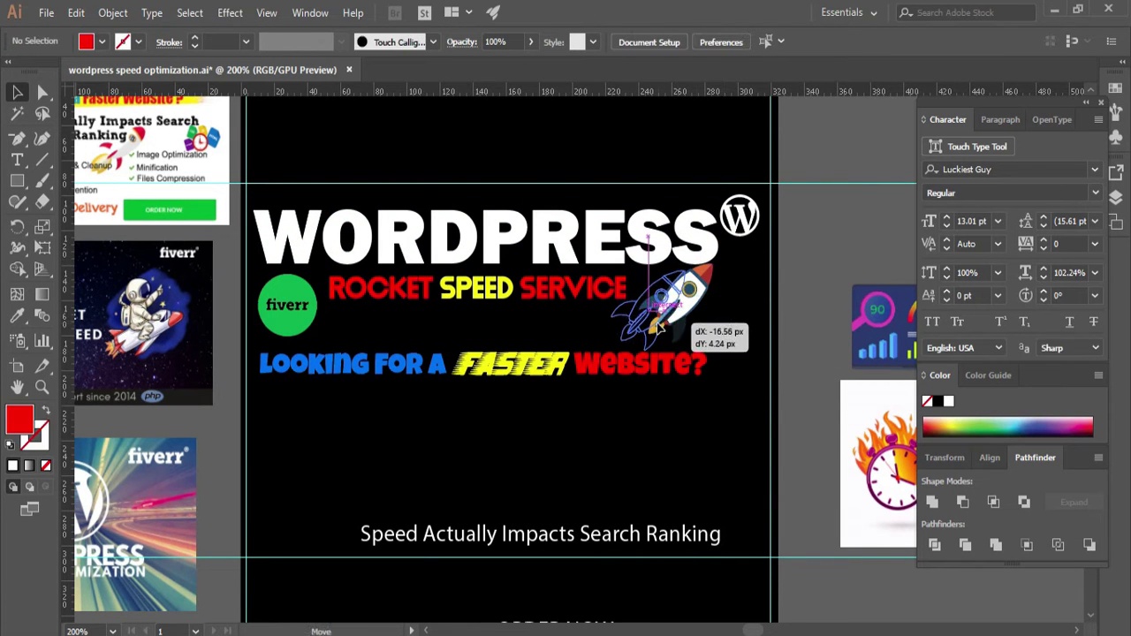
# Move the tagline lower and scale it up to span the width between the two vertical guides.
pyautogui.moveTo(504, 395); pyautogui.dragTo(427, 492)
pyautogui.moveTo(574, 405); pyautogui.dragTo(776, 353)
pyautogui.moveTo(598, 449); pyautogui.dragTo(656, 434)
pyautogui.moveTo(411, 452); pyautogui.dragTo(411, 518)
pyautogui.click(411, 518)
pyautogui.moveTo(416, 442); pyautogui.dragTo(450, 486)
pyautogui.click(419, 375)
# Enlarge the rocket at the end of WORDPRESS and scale up ROCKET SPEED SERVICE to reach it.
pyautogui.moveTo(725, 352); pyautogui.dragTo(545, 395)
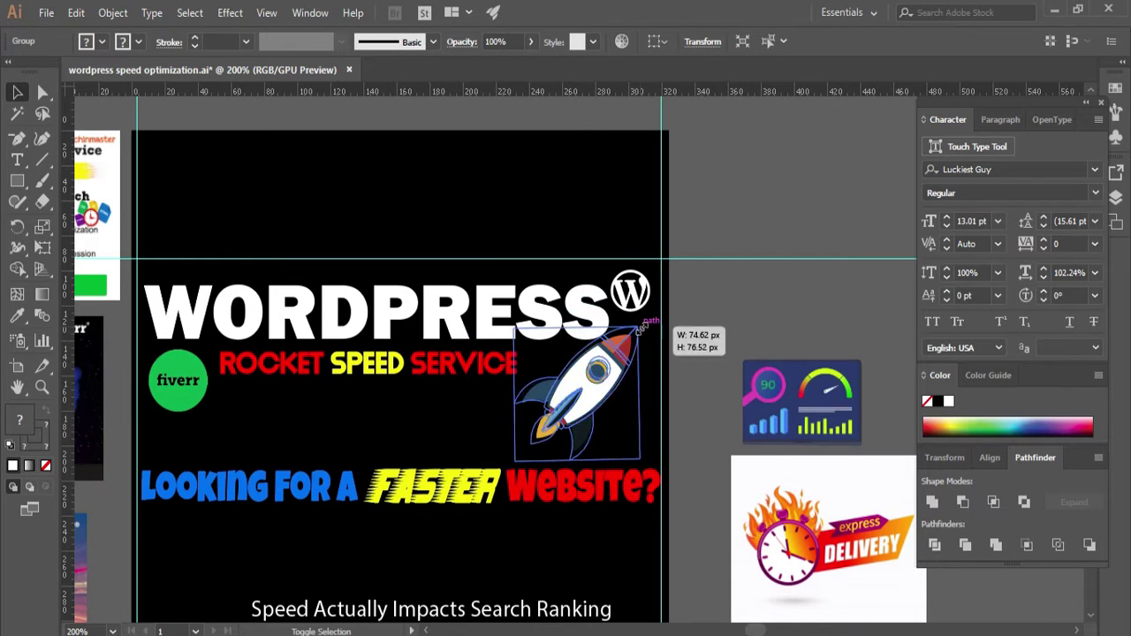
pyautogui.moveTo(643, 327); pyautogui.dragTo(694, 411)
pyautogui.click(477, 363)
pyautogui.moveTo(517, 374); pyautogui.dragTo(533, 422)
pyautogui.click(458, 309)
pyautogui.scroll(-3, 429, 547)
# Try the Wide Latin font on "Speed Actually Impacts Search Ranking".
pyautogui.click(384, 512)
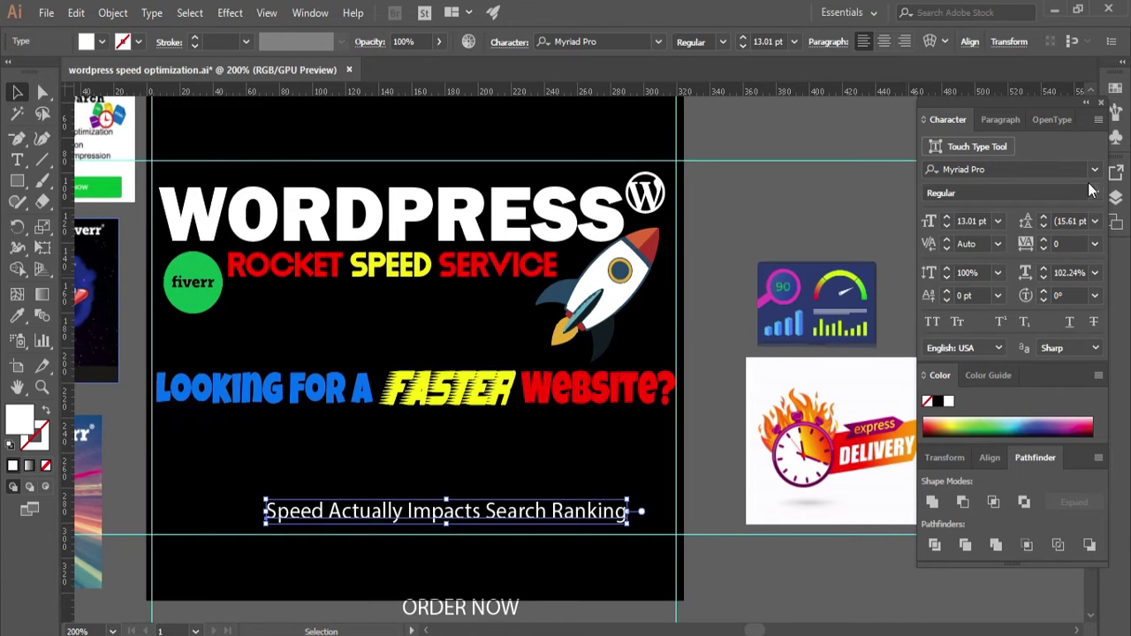
pyautogui.click(1094, 170)
pyautogui.scroll(-15, 1050, 502)
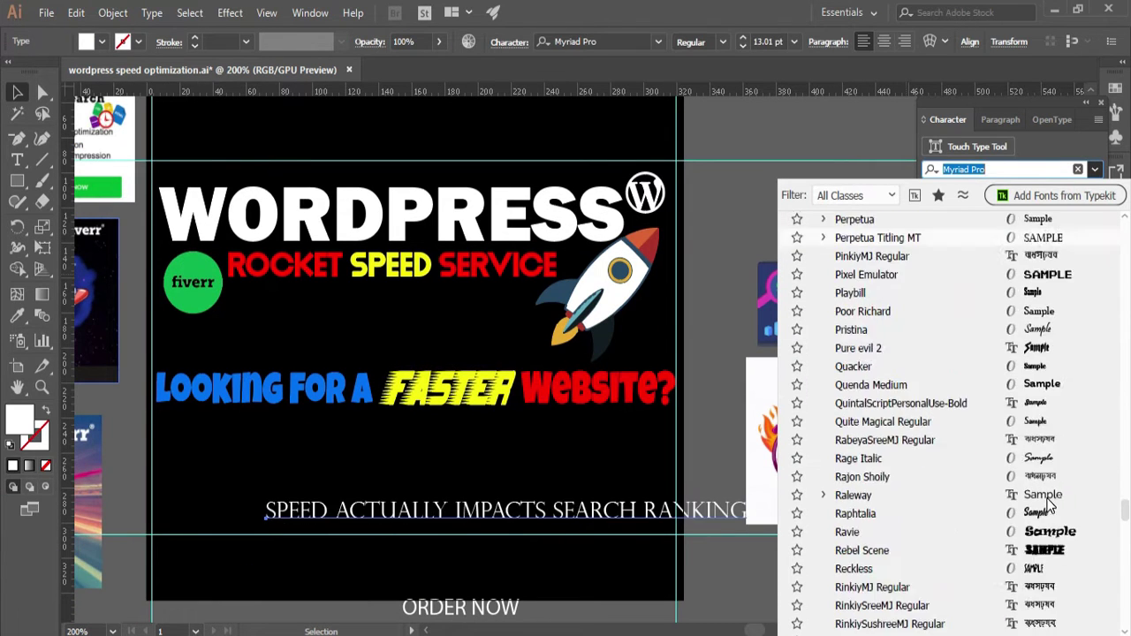
pyautogui.scroll(-10, 1049, 502)
pyautogui.moveTo(1123, 530); pyautogui.dragTo(1115, 231)
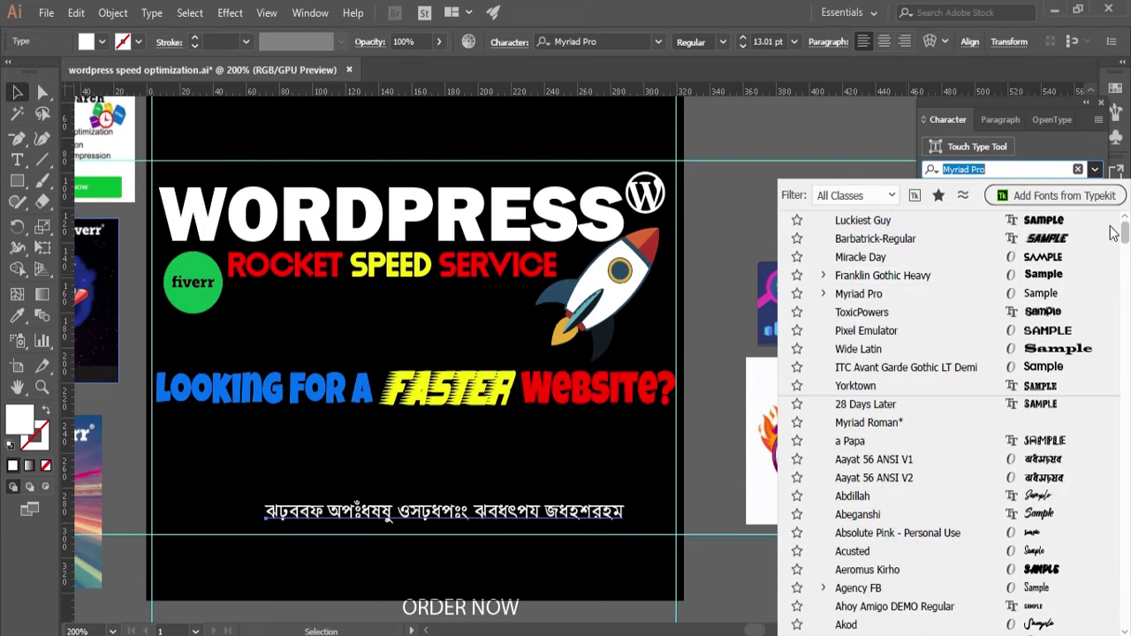
pyautogui.click(1054, 349)
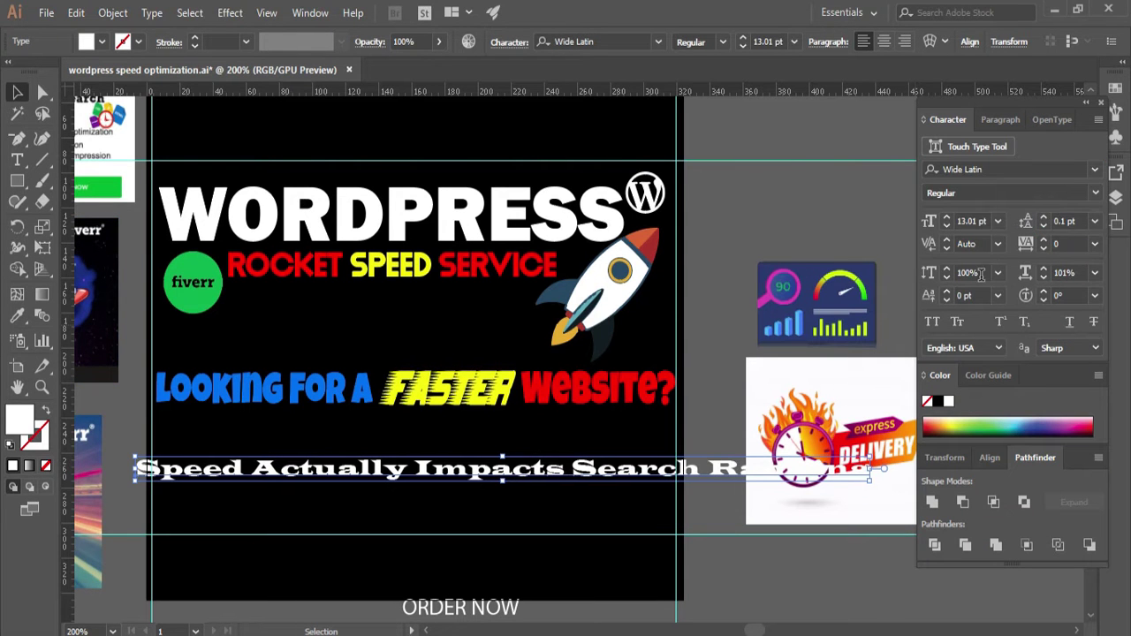
# Set the search ranking line in Tw Cen MT Condensed Extra Bold with 1 pt leading and 100% horizontal scale.
pyautogui.click(495, 502)
pyautogui.click(454, 477)
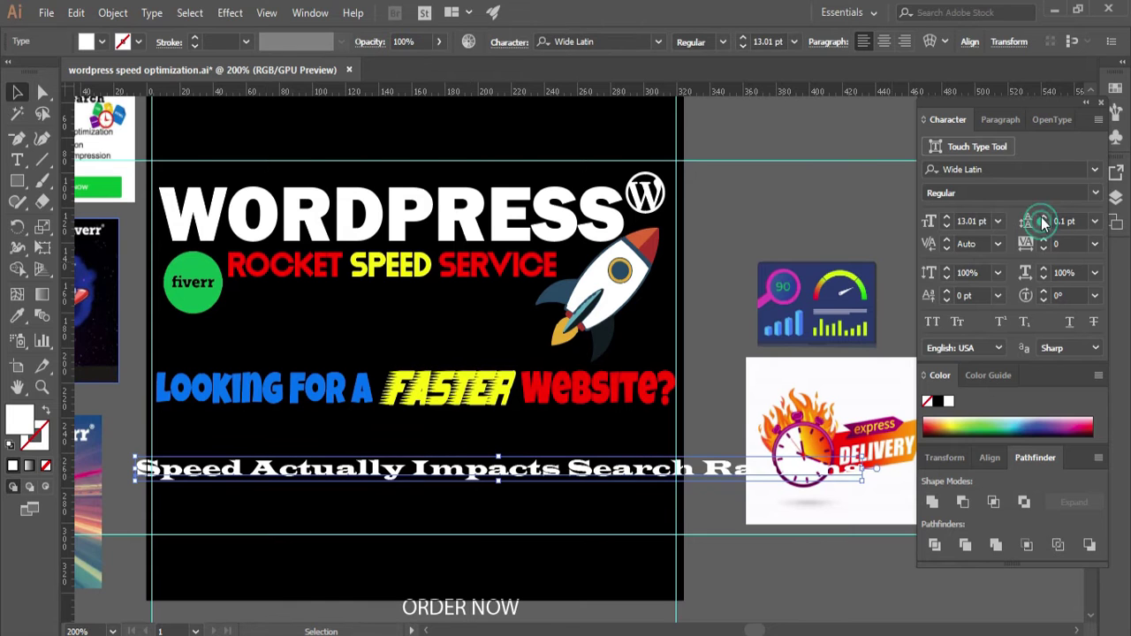
pyautogui.click(1095, 169)
pyautogui.click(1055, 371)
# Position "Speed Actually Impacts Search Ranking" between ROCKET SPEED SERVICE and the colored tagline, left of the rocket's flame.
pyautogui.moveTo(408, 474); pyautogui.dragTo(521, 450)
pyautogui.moveTo(285, 394); pyautogui.dragTo(535, 513)
pyautogui.moveTo(844, 570); pyautogui.dragTo(822, 464)
pyautogui.click(751, 479)
pyautogui.moveTo(662, 457); pyautogui.dragTo(638, 457)
pyautogui.click(696, 542)
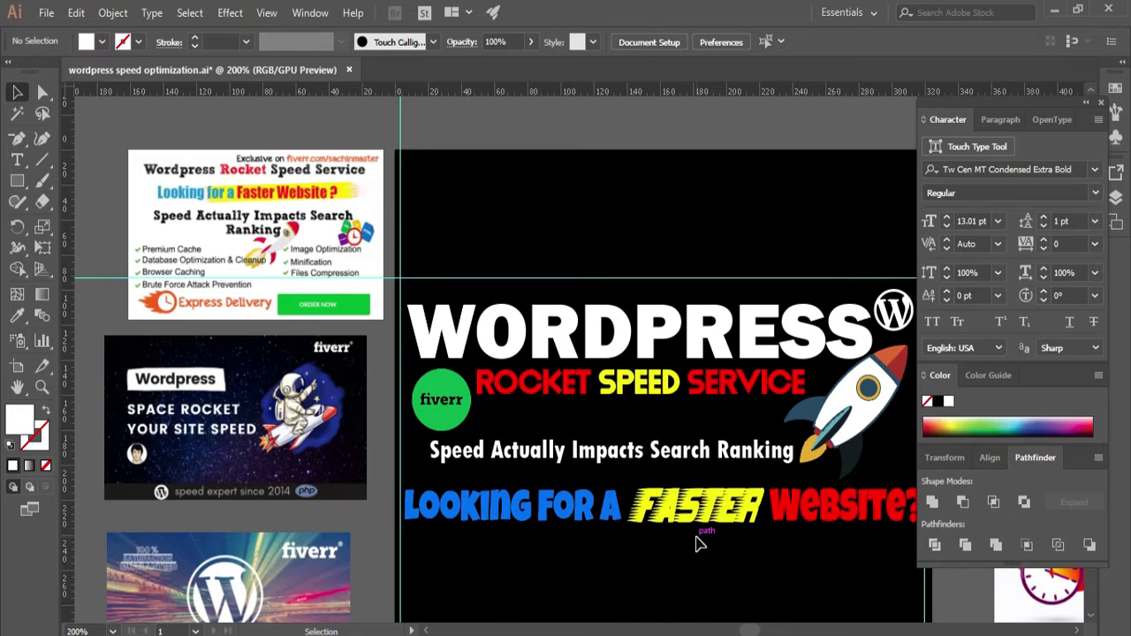
# Move "Speed Actually Impacts Search Ranking" below the LOOKING FOR A FASTER WEBSITE? tagline.
pyautogui.scroll(-4, 701, 511)
pyautogui.moveTo(657, 347); pyautogui.dragTo(669, 463)
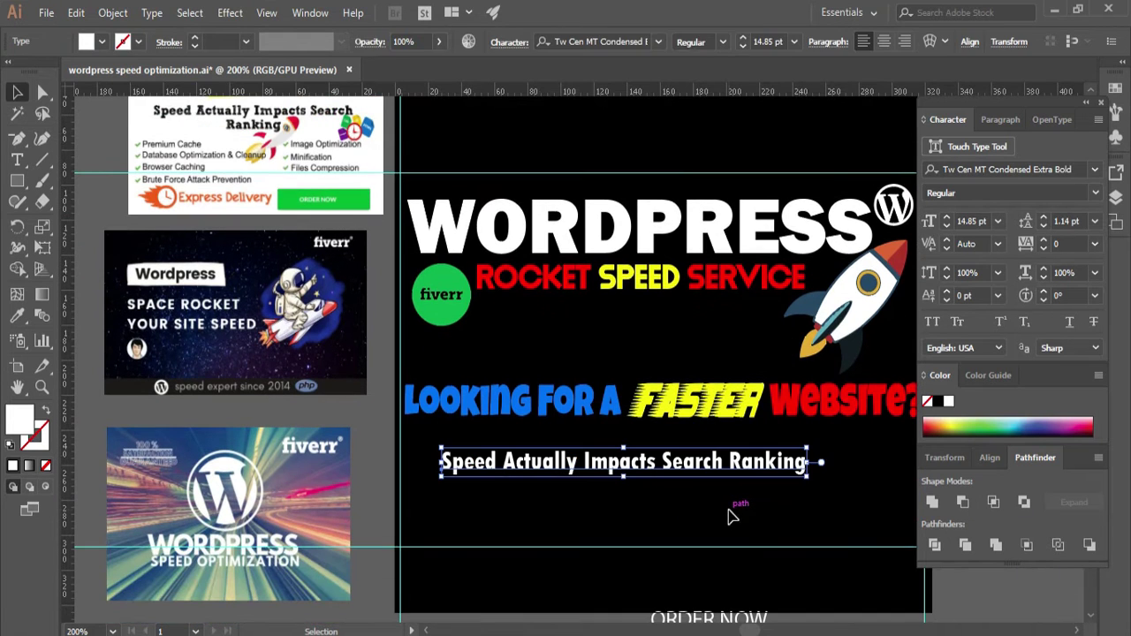
pyautogui.click(730, 516)
pyautogui.scroll(2, 702, 506)
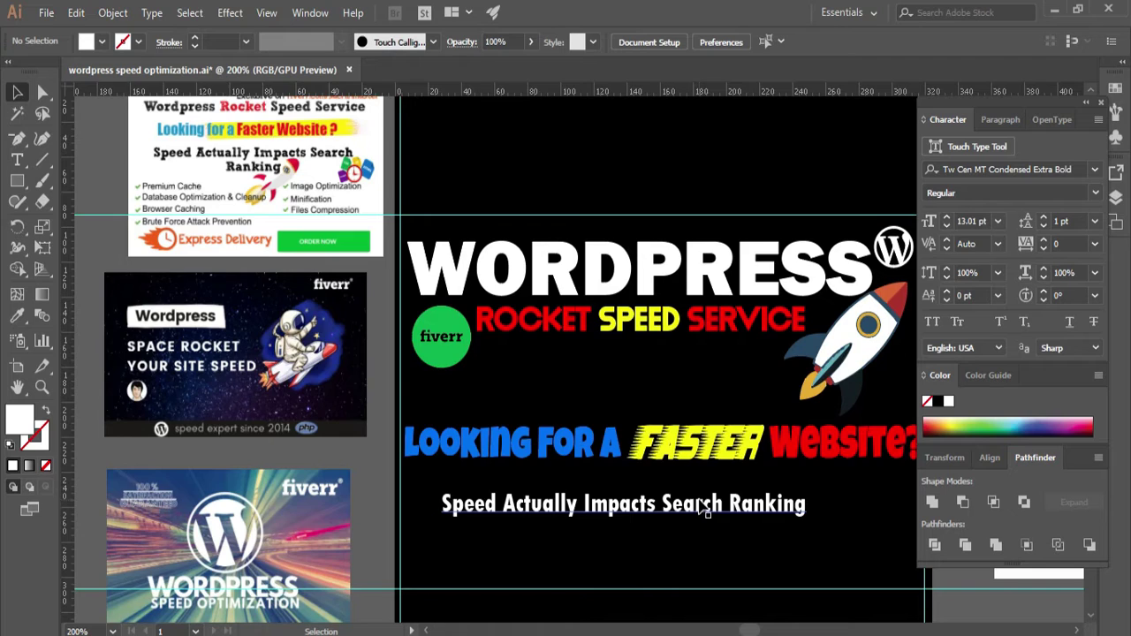
pyautogui.scroll(2, 700, 505)
pyautogui.scroll(-5, 680, 477)
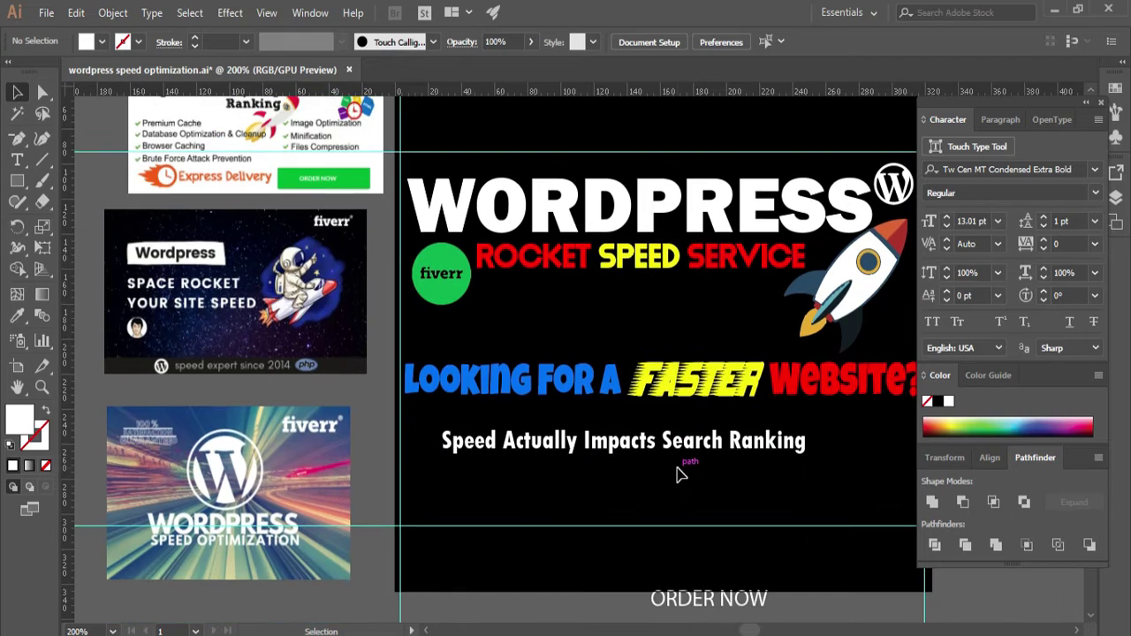
# Open "elementor gig 1st image.ai" and copy its cartoon boy into the speed optimization banner.
pyautogui.click(46, 12)
pyautogui.click(66, 71)
pyautogui.doubleClick(631, 278)
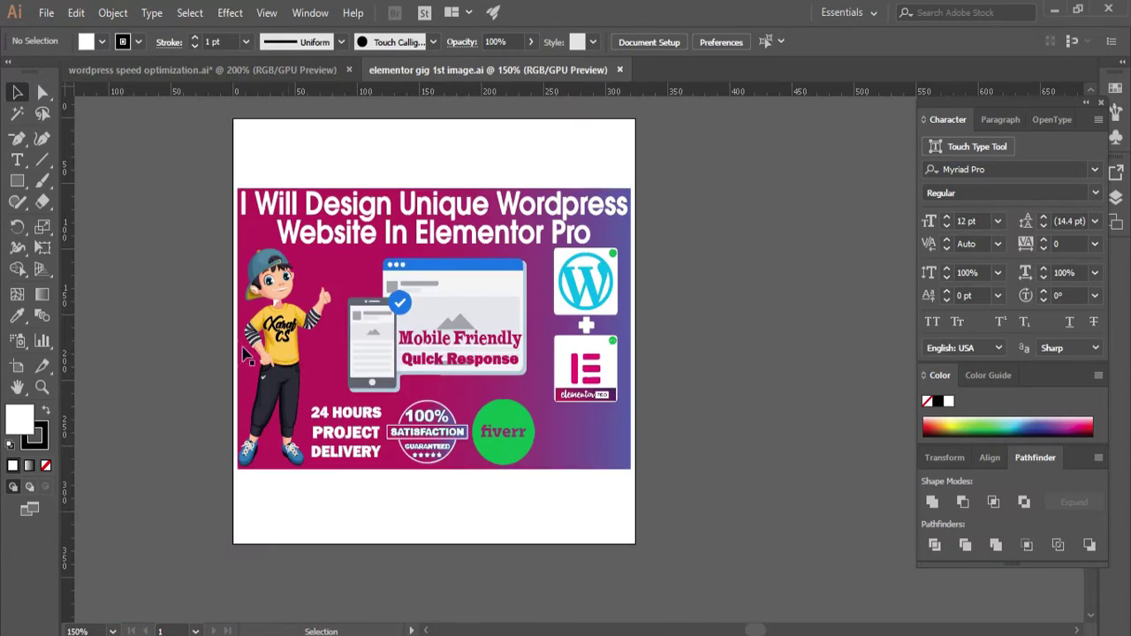
pyautogui.moveTo(246, 354); pyautogui.dragTo(318, 265)
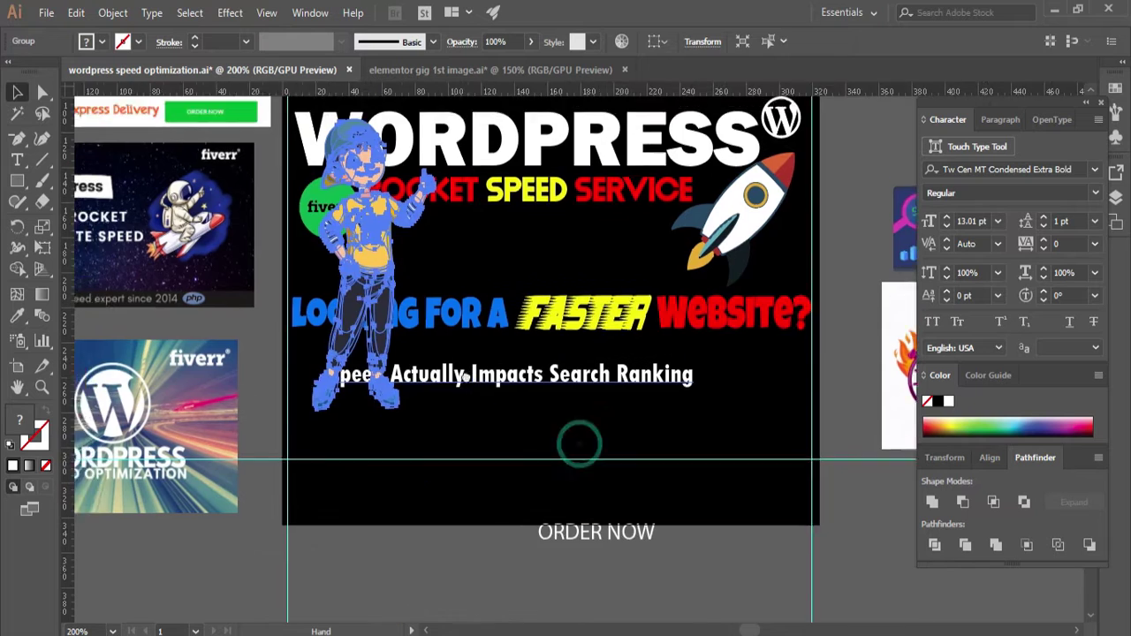
# Scale the cartoon boy down slightly and place him along the banner's left edge.
pyautogui.moveTo(580, 445); pyautogui.dragTo(554, 421)
pyautogui.click(530, 411)
pyautogui.moveTo(322, 221); pyautogui.dragTo(304, 254)
pyautogui.moveTo(395, 130); pyautogui.dragTo(389, 140)
pyautogui.moveTo(332, 265); pyautogui.dragTo(315, 279)
# Place the fiverr badge between headline and tagline, and shrink the tagline to fit beside the boy.
pyautogui.click(389, 376)
pyautogui.hotkey('ctrl', 'v')
pyautogui.moveTo(579, 307); pyautogui.dragTo(600, 301)
pyautogui.click(704, 403)
# Ungroup the headline text, make ROCKET SPEED SERVICE narrower and taller, and nudge it up close under WORDPRESS.
pyautogui.rightClick(430, 173)
pyautogui.click(496, 304)
pyautogui.scroll(2, 517, 313)
pyautogui.moveTo(506, 214); pyautogui.dragTo(506, 212)
pyautogui.click(510, 198)
pyautogui.press('Up')
pyautogui.press('Up')
pyautogui.press('Up')
pyautogui.press('Up')
pyautogui.press('Up')
pyautogui.press('Up')
pyautogui.press('Up')
pyautogui.press('Up')
pyautogui.press('Up')
pyautogui.press('Up')
pyautogui.press('Up')
pyautogui.press('Up')
pyautogui.press('Up')
pyautogui.press('Up')
pyautogui.press('Up')
pyautogui.press('Up')
pyautogui.press('Up')
pyautogui.press('Down')
pyautogui.press('Down')
pyautogui.press('Down')
pyautogui.press('Down')
pyautogui.press('Down')
pyautogui.press('Down')
pyautogui.press('Down')
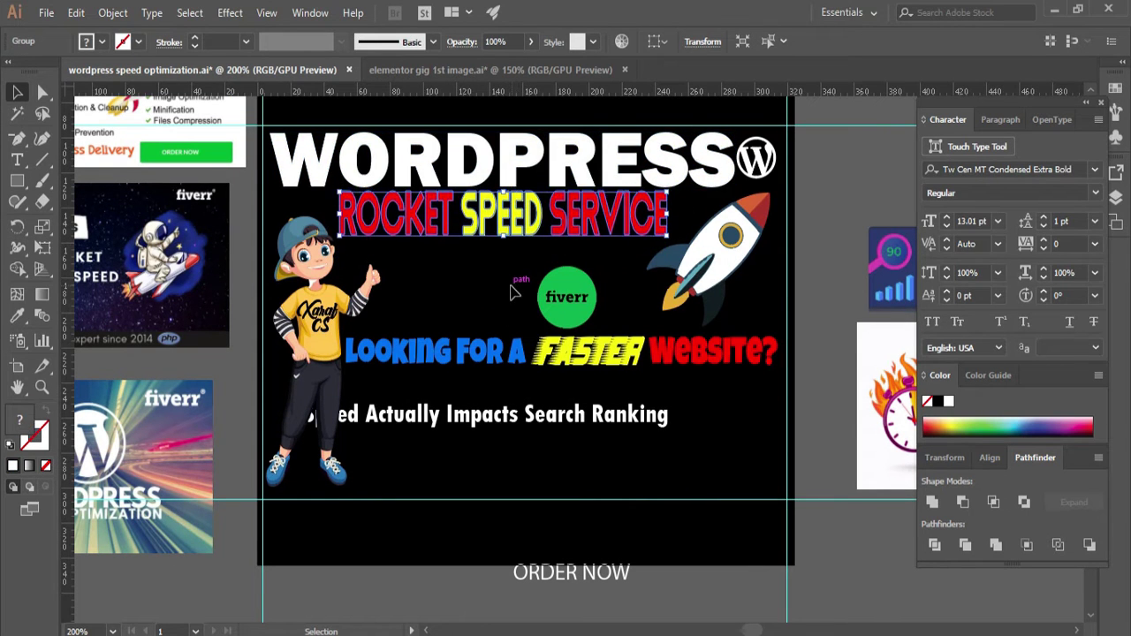
# Nudge WORDPRESS down slightly and stretch the boy so his cap reaches just below it.
pyautogui.click(515, 179)
pyautogui.press('Down')
pyautogui.press('Down')
pyautogui.click(389, 272)
pyautogui.click(380, 240)
pyautogui.click(302, 273)
pyautogui.click(308, 231)
pyautogui.click(460, 429)
pyautogui.hscroll(1, 422, 241)
# Ungroup the headline texts and fill WORDPRESS with black.
pyautogui.rightClick(583, 161)
pyautogui.click(619, 288)
pyautogui.click(671, 389)
pyautogui.rightClick(626, 222)
pyautogui.click(667, 351)
pyautogui.click(608, 178)
pyautogui.click(937, 401)
# Delete the black background rectangle behind the banner artwork.
pyautogui.click(673, 460)
pyautogui.press('Delete')
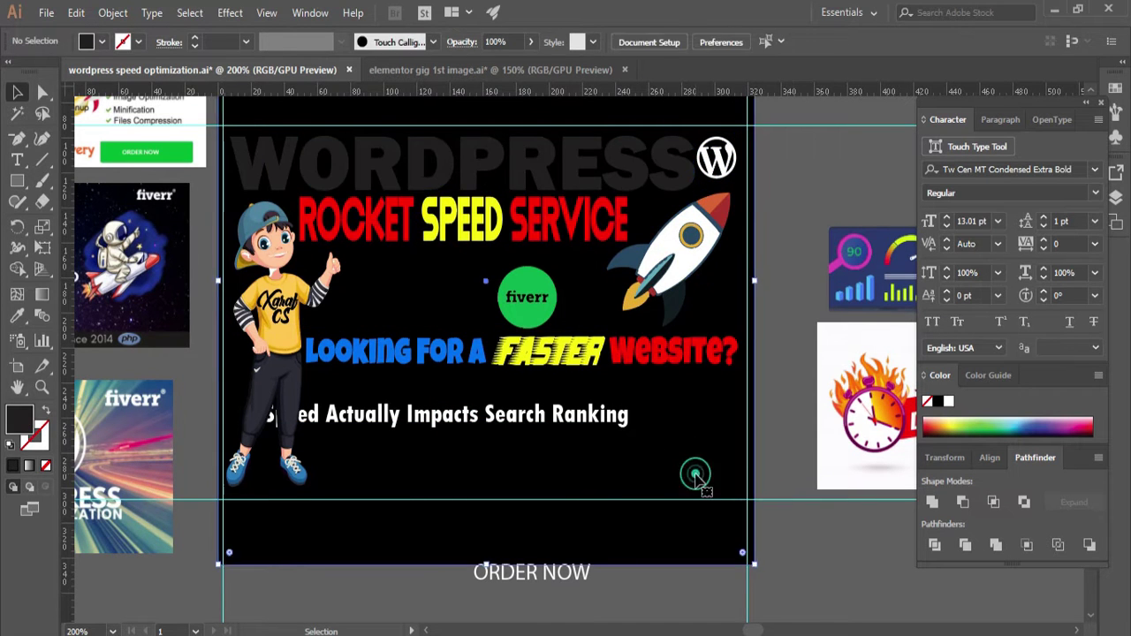
pyautogui.click(694, 472)
pyautogui.press('z')
pyautogui.keyDown('alt'); pyautogui.click(814, 555); pyautogui.keyUp('alt')
pyautogui.keyDown('alt'); pyautogui.click(512, 314); pyautogui.keyUp('alt')
pyautogui.moveTo(513, 314); pyautogui.dragTo(458, 324)
pyautogui.click(589, 433)
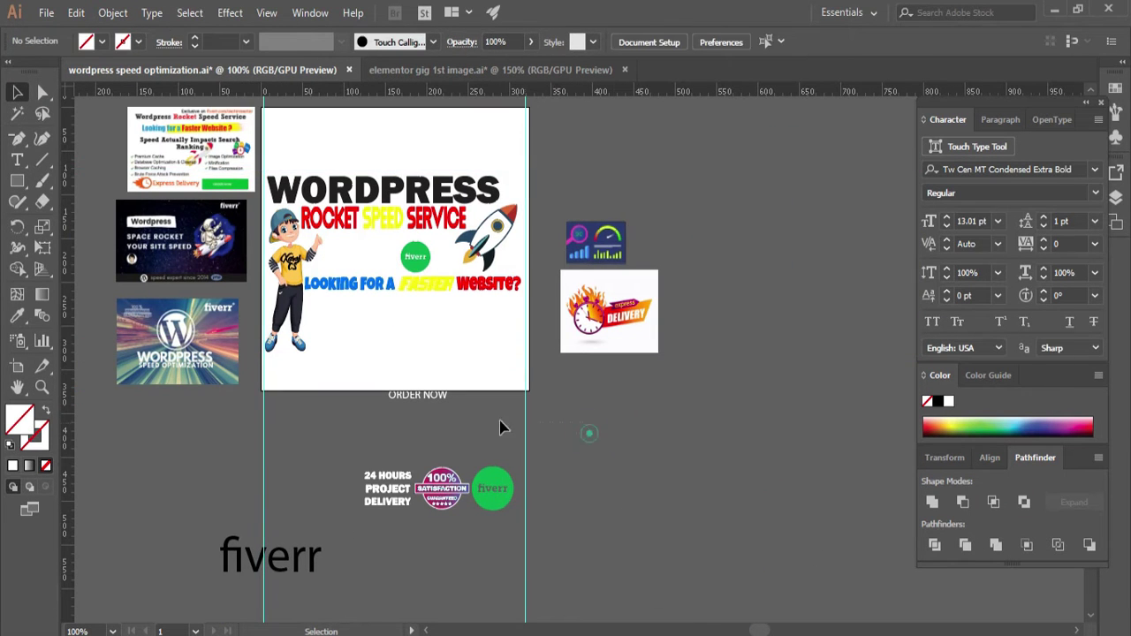
# Move the banner artwork with a white background and the reference images off the artboard to its right.
pyautogui.click(255, 133)
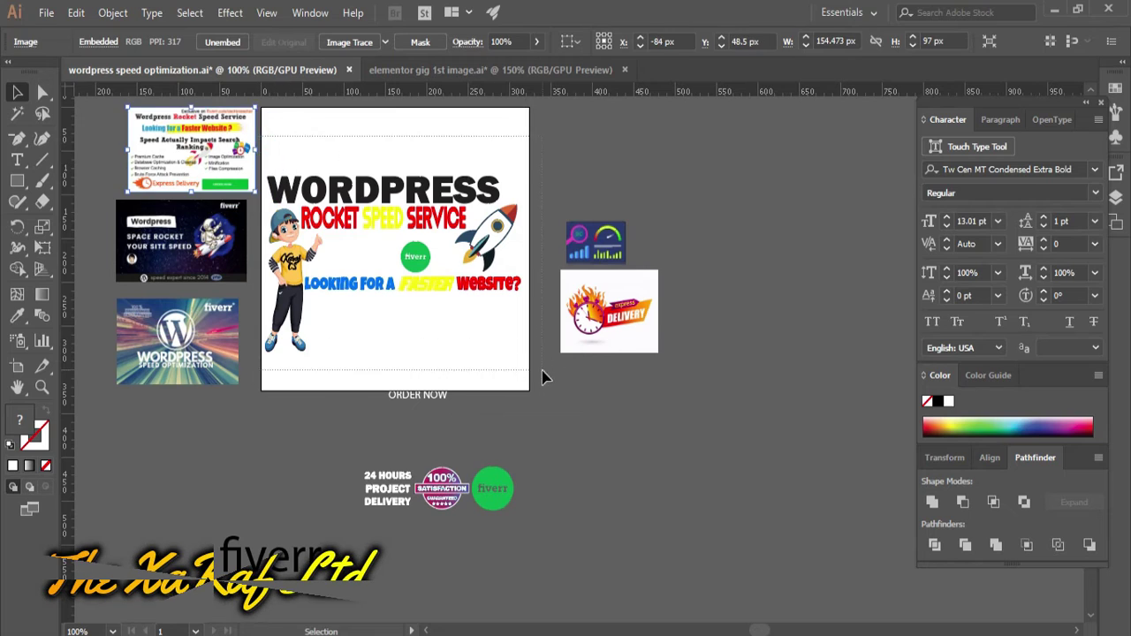
pyautogui.moveTo(543, 370); pyautogui.dragTo(548, 378)
pyautogui.moveTo(499, 260); pyautogui.dragTo(899, 317)
pyautogui.hotkey('ctrl', 'z')
pyautogui.moveTo(461, 291); pyautogui.dragTo(762, 317)
pyautogui.moveTo(354, 265); pyautogui.dragTo(673, 269)
pyautogui.moveTo(190, 168); pyautogui.dragTo(354, 354)
pyautogui.moveTo(573, 290); pyautogui.dragTo(355, 301)
pyautogui.moveTo(300, 438); pyautogui.dragTo(713, 412)
# Change the fill of WORDPRESS to pure black.
pyautogui.scroll(5, 584, 433)
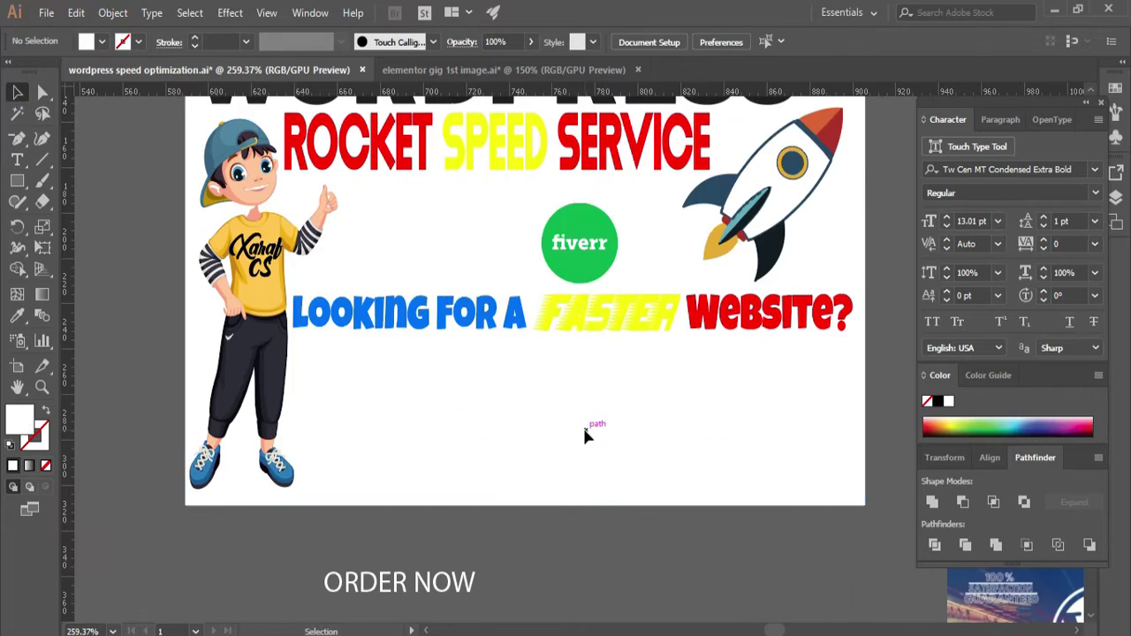
pyautogui.scroll(3, 584, 433)
pyautogui.click(569, 216)
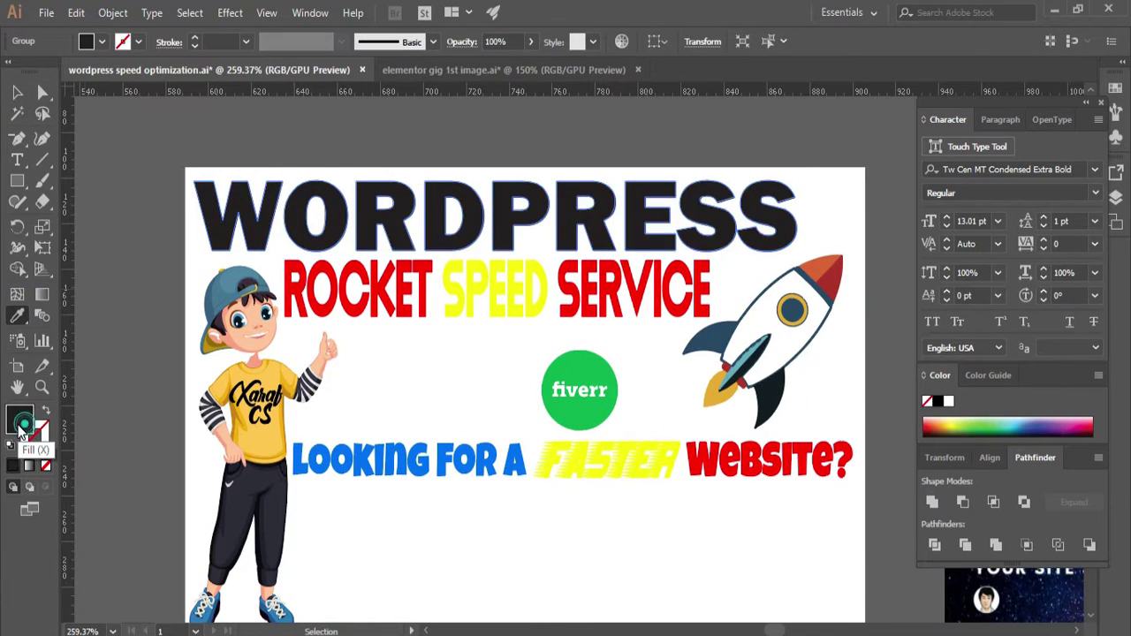
pyautogui.doubleClick(21, 428)
pyautogui.click(760, 219)
pyautogui.doubleClick(41, 387)
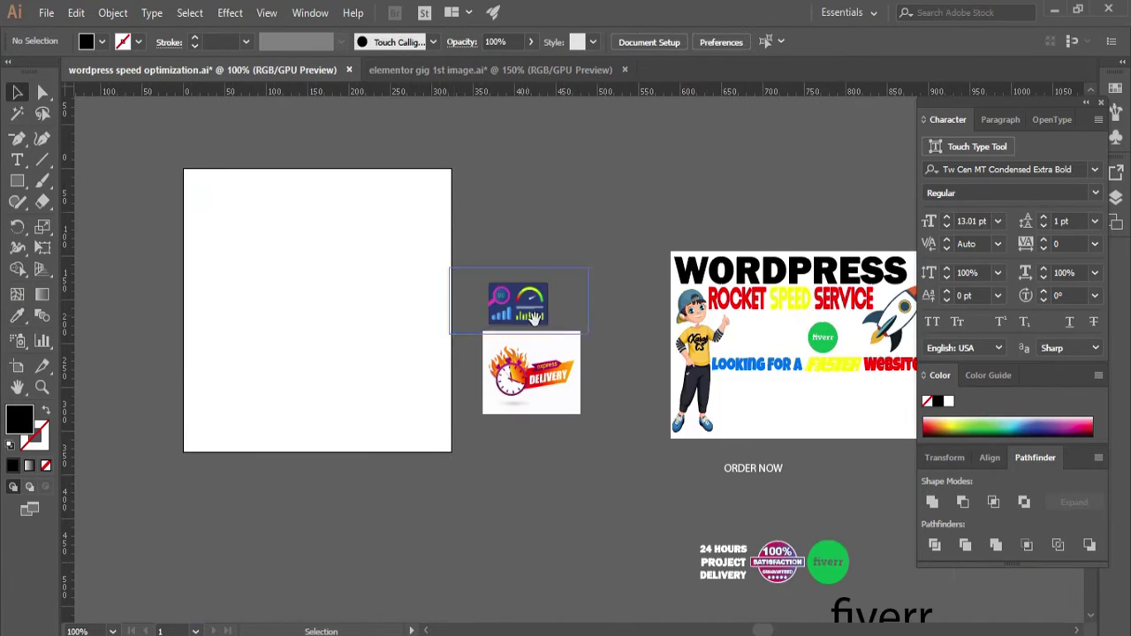
# Switch to Chrome and browse the "speed optimization" image results, opening a related image.
pyautogui.moveTo(534, 318); pyautogui.dragTo(169, 313)
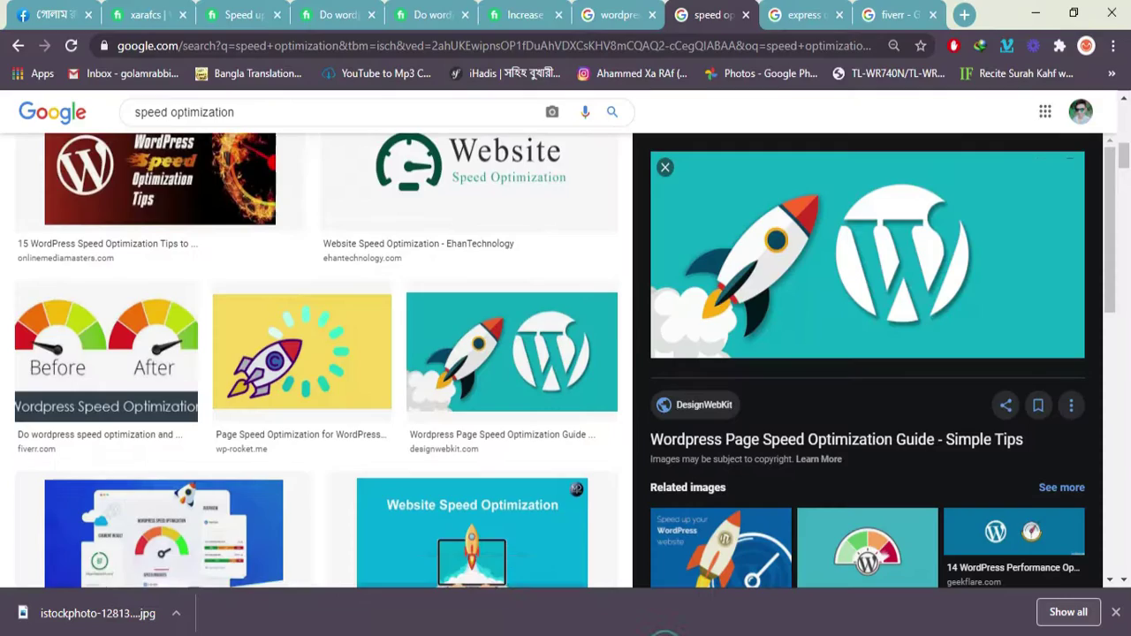
pyautogui.scroll(3, 621, 421)
pyautogui.scroll(-8, 621, 421)
pyautogui.click(866, 552)
pyautogui.rightClick(763, 254)
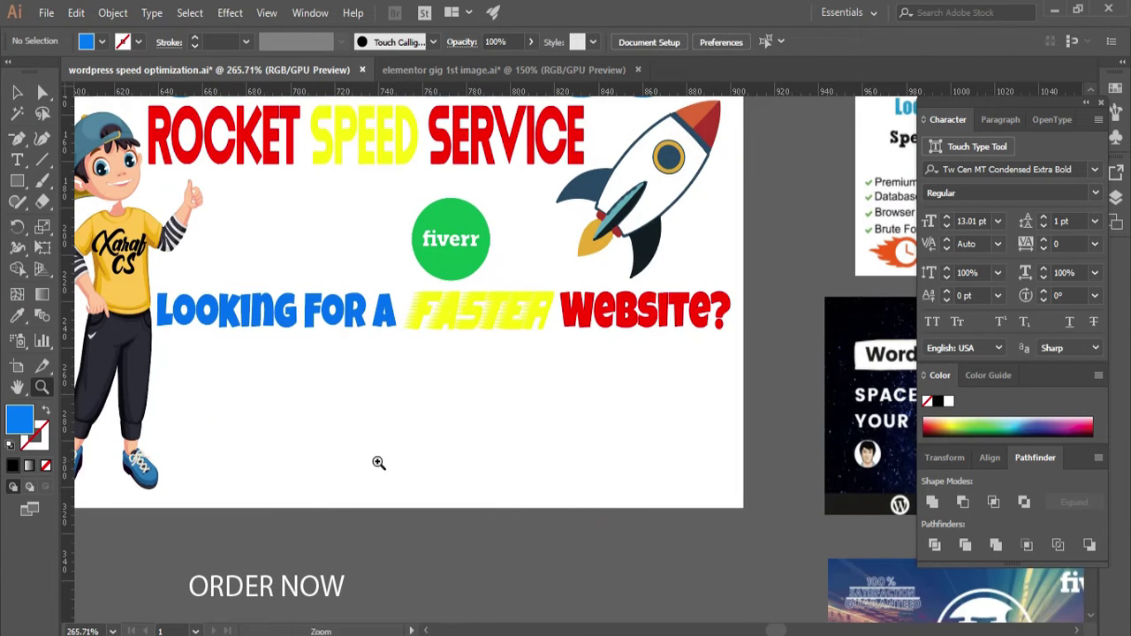
# Switch back to Illustrator and give "Speed Actually Impacts Search Ranking" the yellow sampled from FASTER.
pyautogui.click(248, 386)
pyautogui.click(19, 314)
pyautogui.click(424, 309)
pyautogui.press('v')
# Try a black fill on the word FASTER in the tagline.
pyautogui.doubleClick(481, 311)
pyautogui.doubleClick(20, 415)
pyautogui.press('Escape')
# Try a black fill on the word SPEED in the headline, and undo the black recoloring.
pyautogui.click(362, 149)
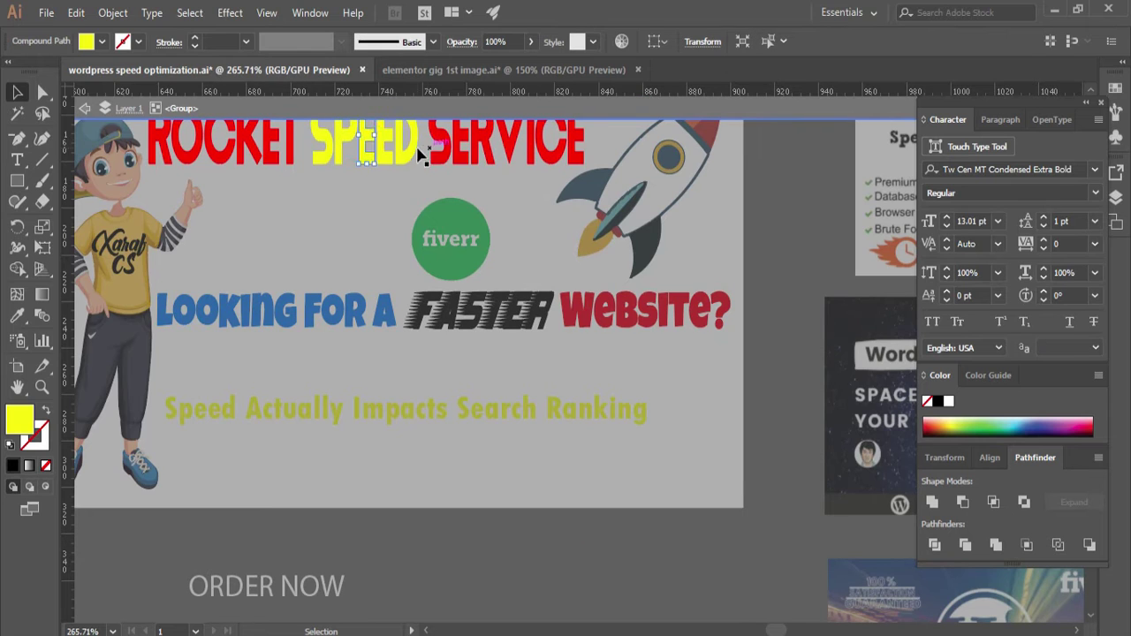
pyautogui.doubleClick(20, 415)
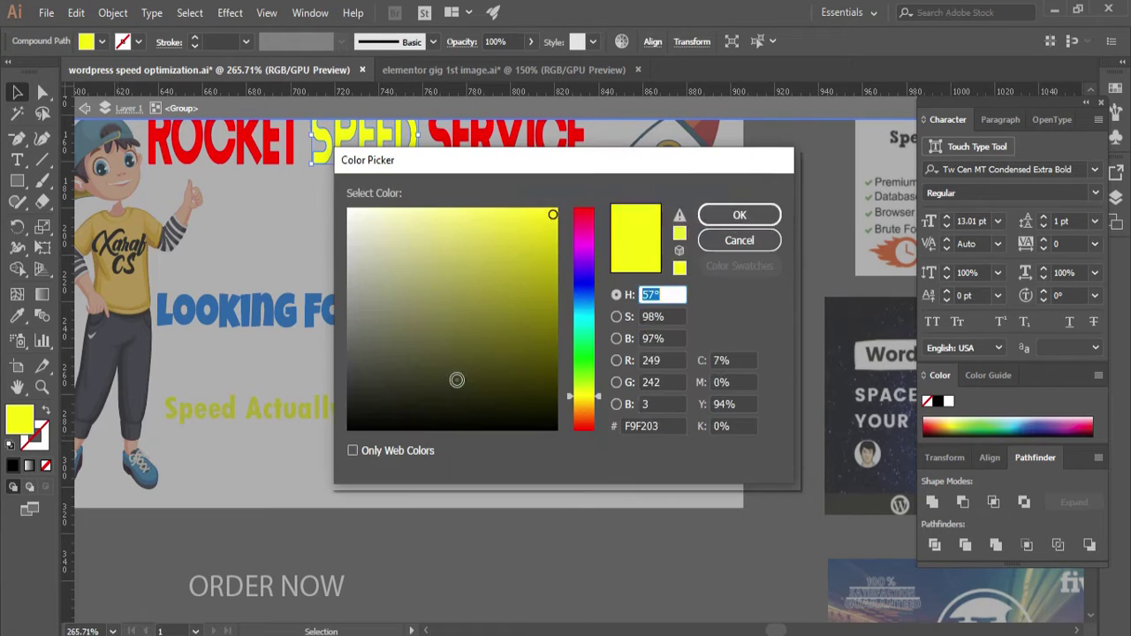
pyautogui.click(353, 463)
pyautogui.click(740, 215)
pyautogui.scroll(1, 764, 469)
pyautogui.doubleClick(716, 503)
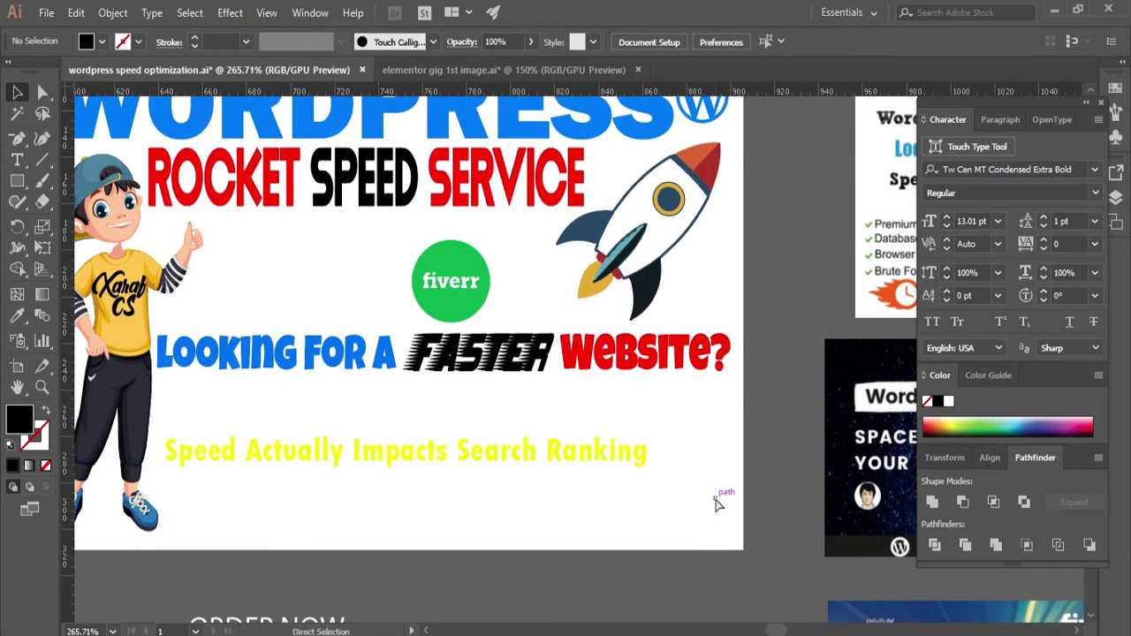
pyautogui.hotkey('ctrl', 'z')
# Fill LOOKING FOR A in the tagline with black, 000000.
pyautogui.scroll(1, 775, 442)
pyautogui.rightClick(626, 132)
pyautogui.click(296, 411)
pyautogui.doubleClick(19, 415)
pyautogui.click(371, 442)
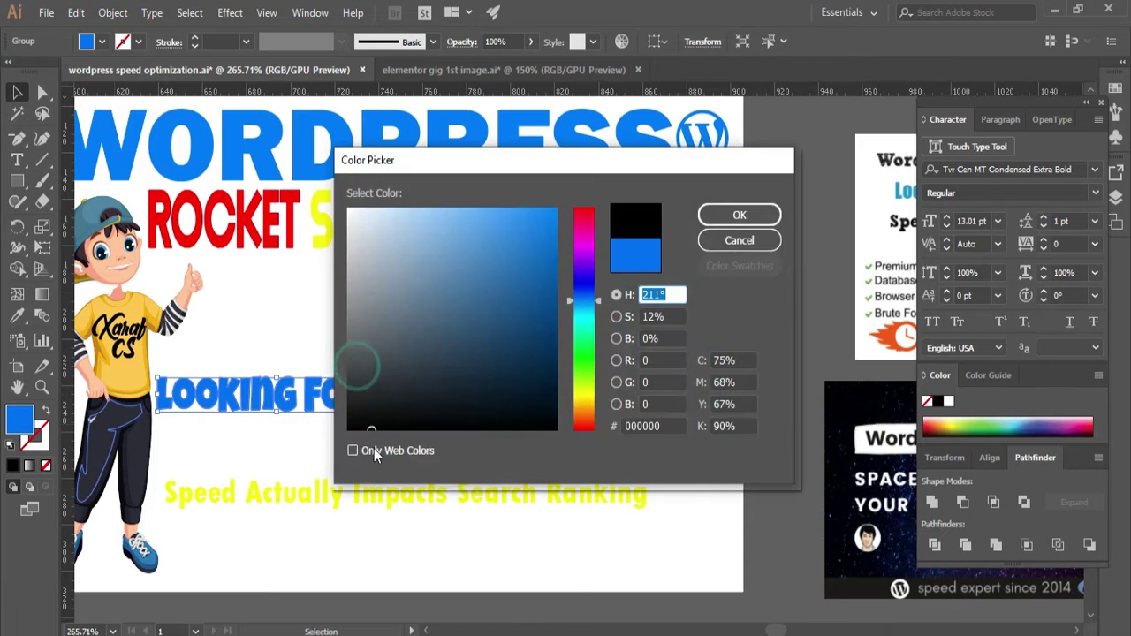
pyautogui.click(739, 215)
# Recolor the words FASTER and SPEED with the red sampled from the headline text.
pyautogui.scroll(1, 530, 353)
pyautogui.click(243, 269)
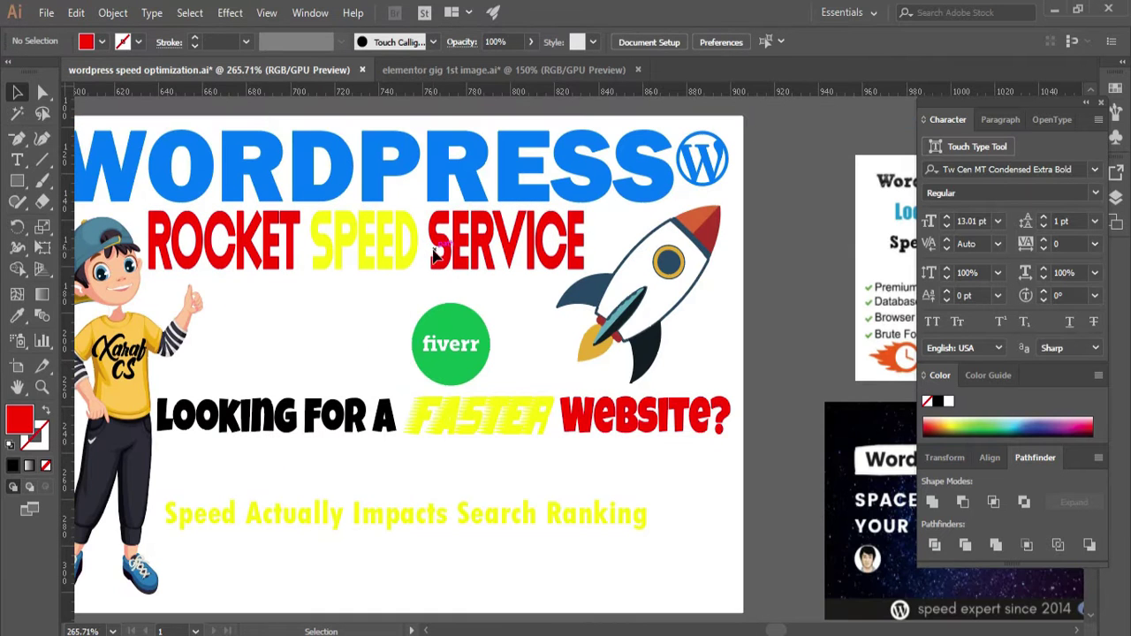
pyautogui.click(521, 430)
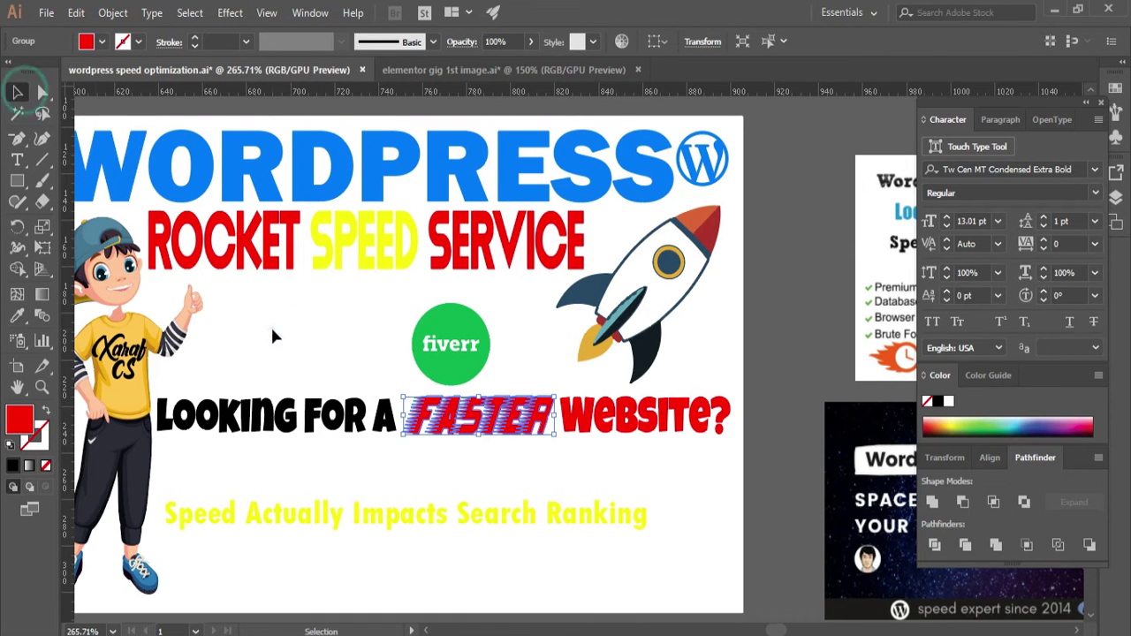
pyautogui.click(324, 225)
pyautogui.click(486, 228)
pyautogui.press('v')
# Change the fill of WORDPRESS to a softer blue.
pyautogui.click(265, 415)
pyautogui.scroll(1, 442, 353)
pyautogui.click(204, 221)
pyautogui.doubleClick(20, 416)
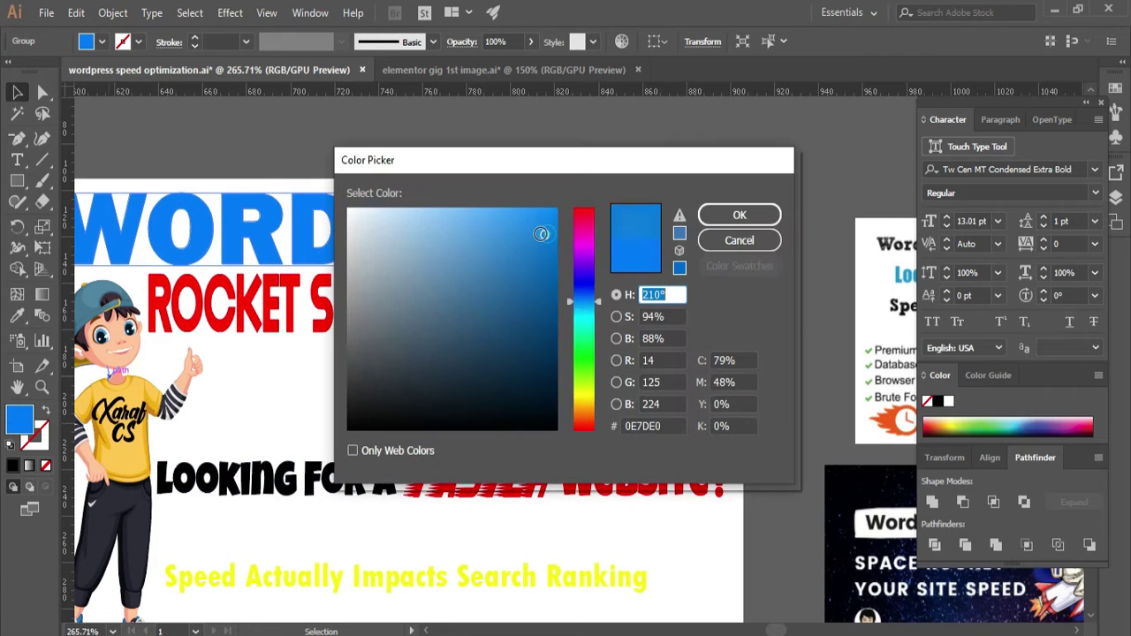
pyautogui.click(540, 233)
pyautogui.click(739, 215)
# Set ROCKET SPEED SERVICE to a darker red and match FASTER and WEBSITE? to it.
pyautogui.click(495, 310)
pyautogui.rightClick(224, 298)
pyautogui.click(304, 400)
pyautogui.doubleClick(20, 415)
pyautogui.click(736, 215)
pyautogui.click(784, 226)
pyautogui.click(201, 300)
pyautogui.press('v')
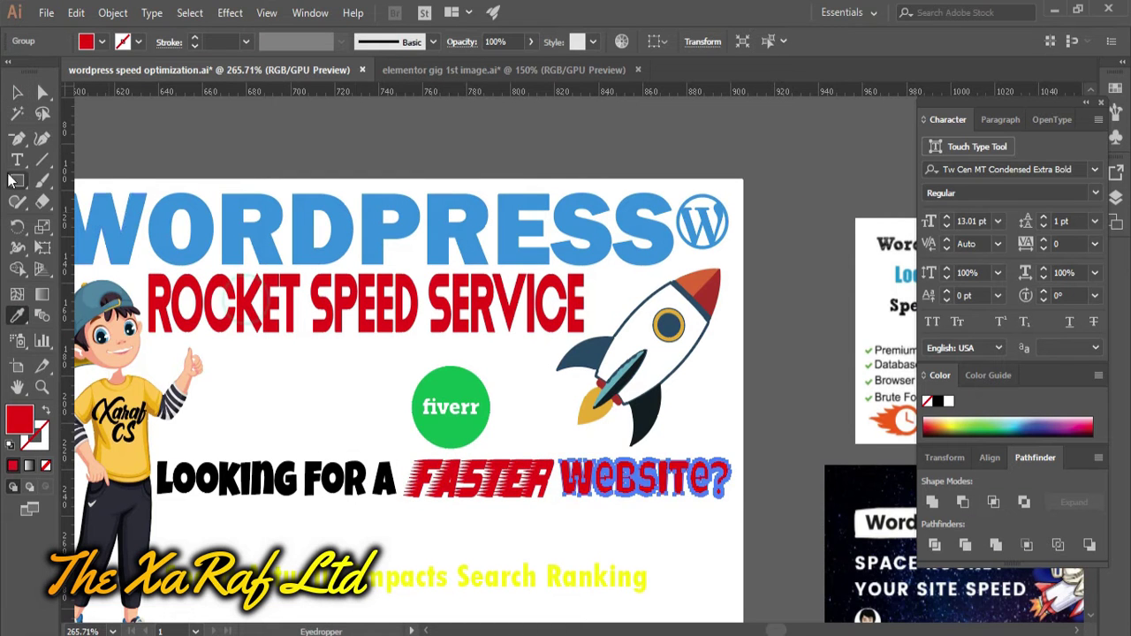
# Enlarge the fiverr badge and move it beside the boy's thumb, below ROCKET.
pyautogui.scroll(-2, 398, 574)
pyautogui.moveTo(471, 378); pyautogui.dragTo(305, 383)
pyautogui.click(370, 352)
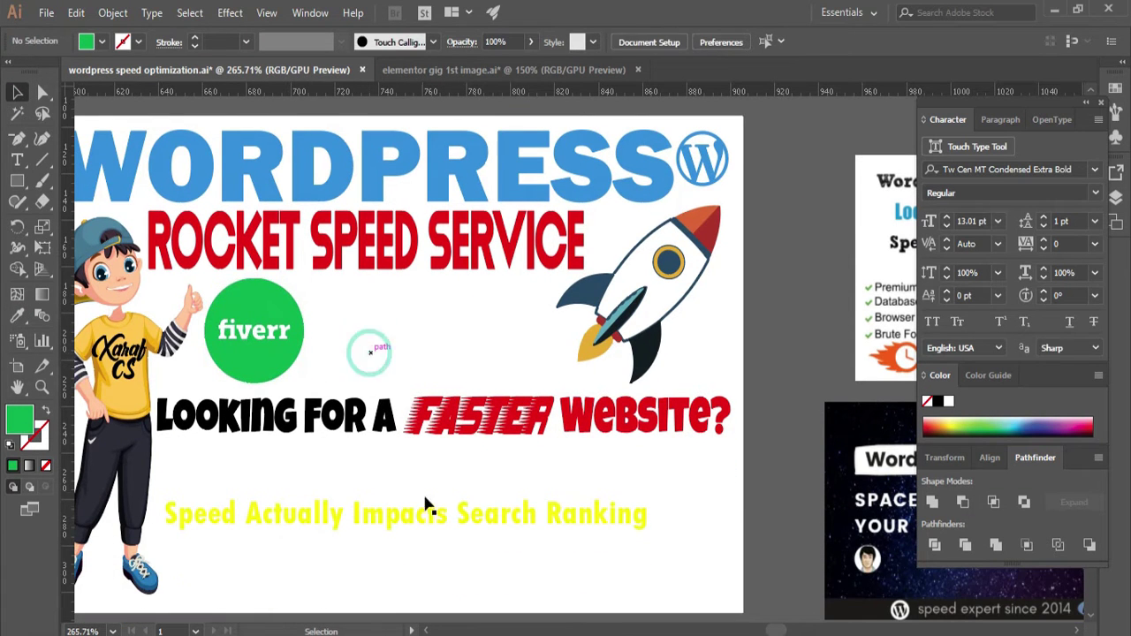
pyautogui.press('z')
pyautogui.keyDown('alt'); pyautogui.click(541, 351); pyautogui.keyUp('alt')
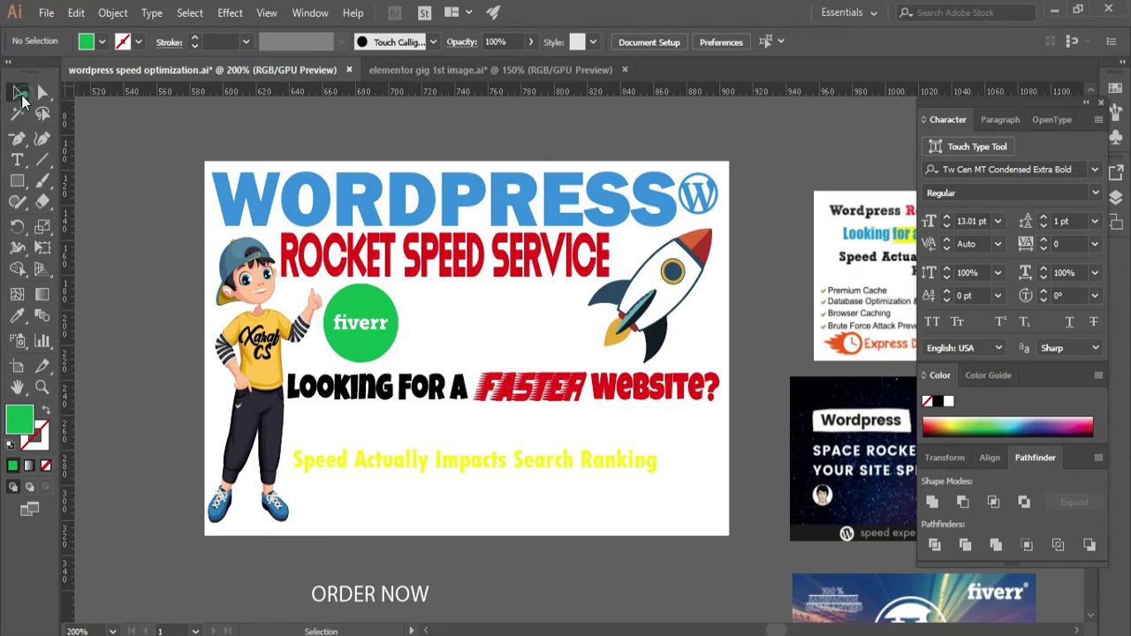
# Fill "Speed Actually Impacts Search Ranking" with black.
pyautogui.click(362, 468)
pyautogui.click(17, 92)
pyautogui.hscroll(1, 583, 446)
pyautogui.scroll(-3, 539, 554)
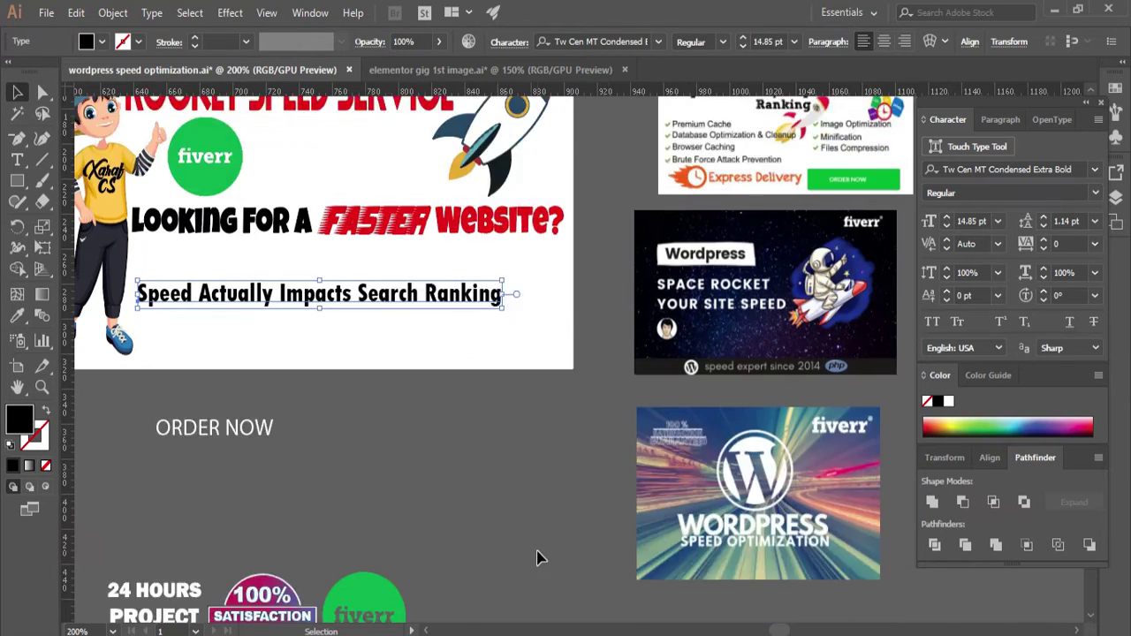
# Ungroup the delivery and guarantee artwork and select the 24 HOURS PROJECT DELIVERY text for color sampling.
pyautogui.click(149, 506)
pyautogui.rightClick(129, 528)
pyautogui.click(181, 366)
pyautogui.click(108, 518)
pyautogui.click(108, 523)
pyautogui.press('i')
pyautogui.scroll(2, 334, 438)
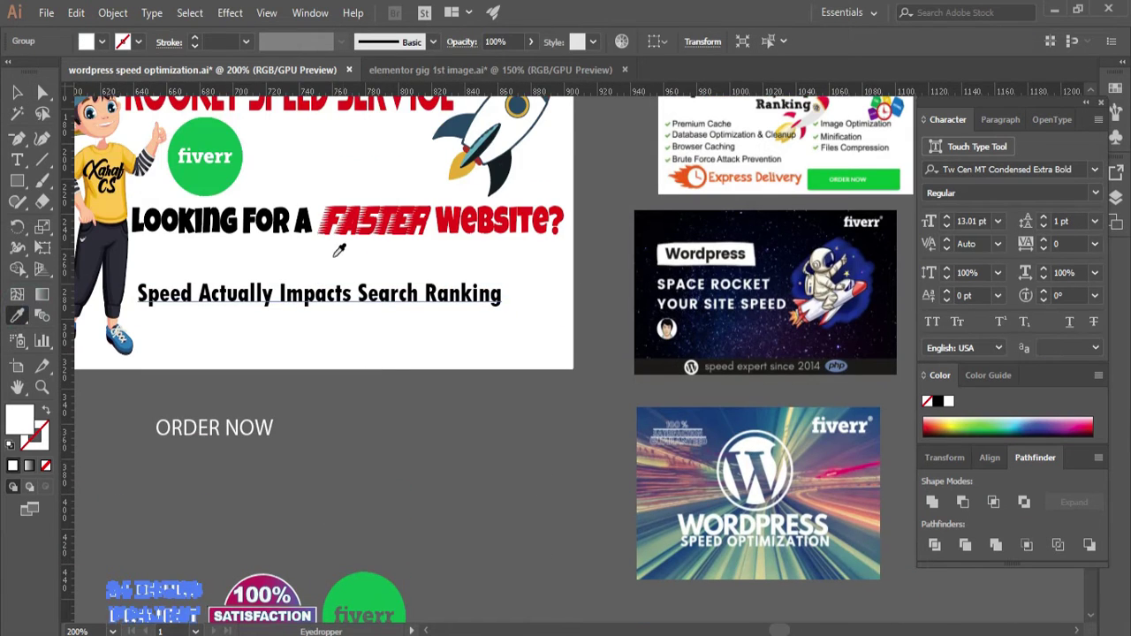
# Place the magenta-to-blue gradient background over the banner area and send it behind all artwork.
pyautogui.moveTo(471, 89); pyautogui.dragTo(584, 454)
pyautogui.hotkey('ctrl', 'shift', '[')
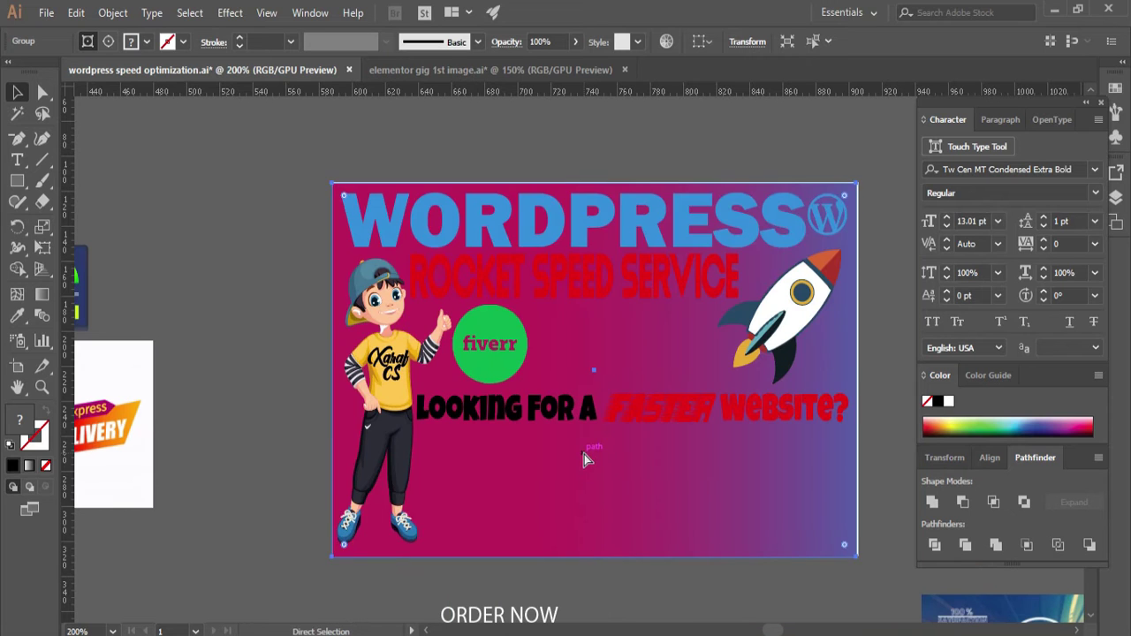
# Try deleting individual paths of the gradient background, and undo the deletion.
pyautogui.click(865, 527)
pyautogui.click(859, 525)
pyautogui.press('Delete')
pyautogui.press('Delete')
pyautogui.click(793, 517)
pyautogui.click(644, 504)
pyautogui.press('Delete')
pyautogui.hotkey('ctrl', 'z')
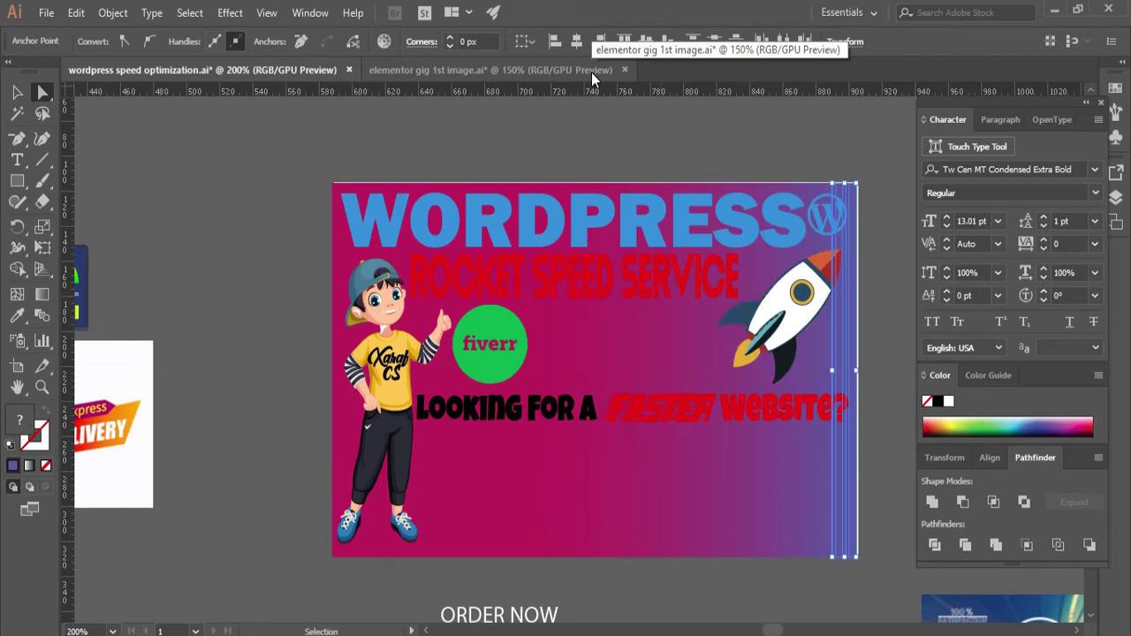
# Undo the recent edits to the gradient background on the banner.
pyautogui.hotkey('ctrl', 'z')
pyautogui.hotkey('ctrl', 'shift', 'z')
pyautogui.hotkey('ctrl', 'shift', 'z')
pyautogui.hotkey('ctrl', 'z')
pyautogui.click(504, 542)
pyautogui.moveTo(505, 542); pyautogui.dragTo(234, 532)
pyautogui.hotkey('ctrl', 'z')
pyautogui.hotkey('ctrl', 'z')
pyautogui.hotkey('ctrl', 'z')
pyautogui.hotkey('ctrl', 'z')
pyautogui.hotkey('ctrl', 'z')
pyautogui.hotkey('ctrl', 'z')
pyautogui.hotkey('ctrl', 'z')
pyautogui.hotkey('ctrl', 'z')
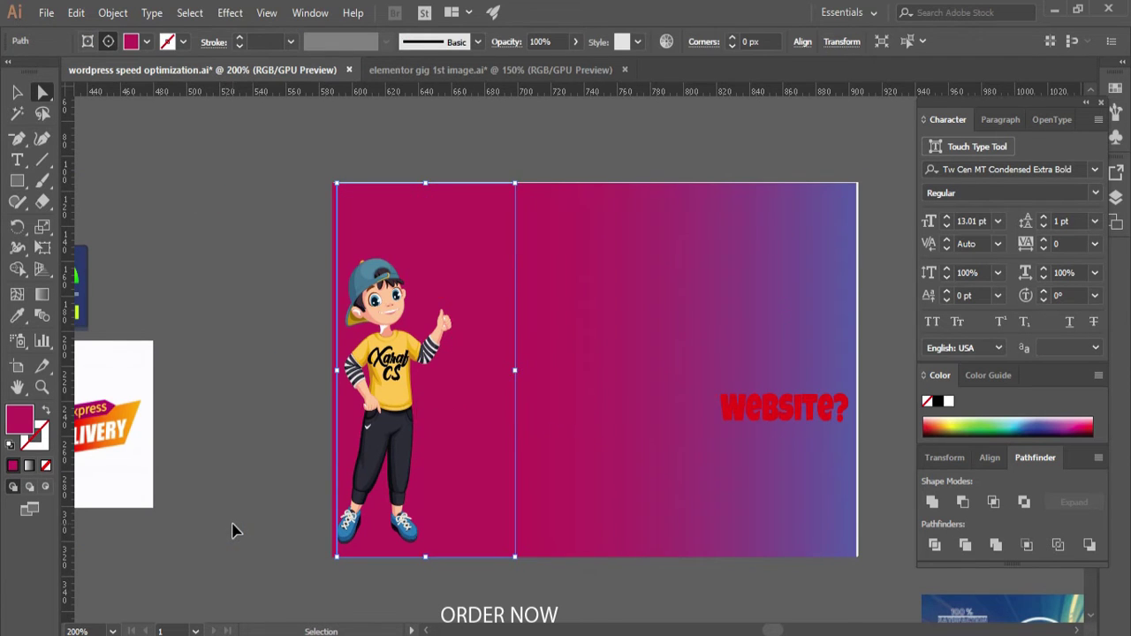
# Switch to elementor gig 1st image.ai and try to ungroup its gradient background.
pyautogui.click(454, 70)
pyautogui.moveTo(570, 385); pyautogui.dragTo(832, 384)
pyautogui.rightClick(721, 275)
pyautogui.click(760, 397)
pyautogui.click(760, 363)
pyautogui.moveTo(441, 161); pyautogui.dragTo(618, 353)
pyautogui.click(112, 16)
pyautogui.click(176, 76)
# Try to unite the strips of the gradient background into a single shape.
pyautogui.click(314, 400)
pyautogui.click(710, 405)
pyautogui.click(424, 210)
pyautogui.rightClick(765, 318)
pyautogui.moveTo(423, 168); pyautogui.dragTo(707, 354)
pyautogui.click(579, 551)
pyautogui.click(933, 504)
pyautogui.click(113, 13)
pyautogui.click(562, 351)
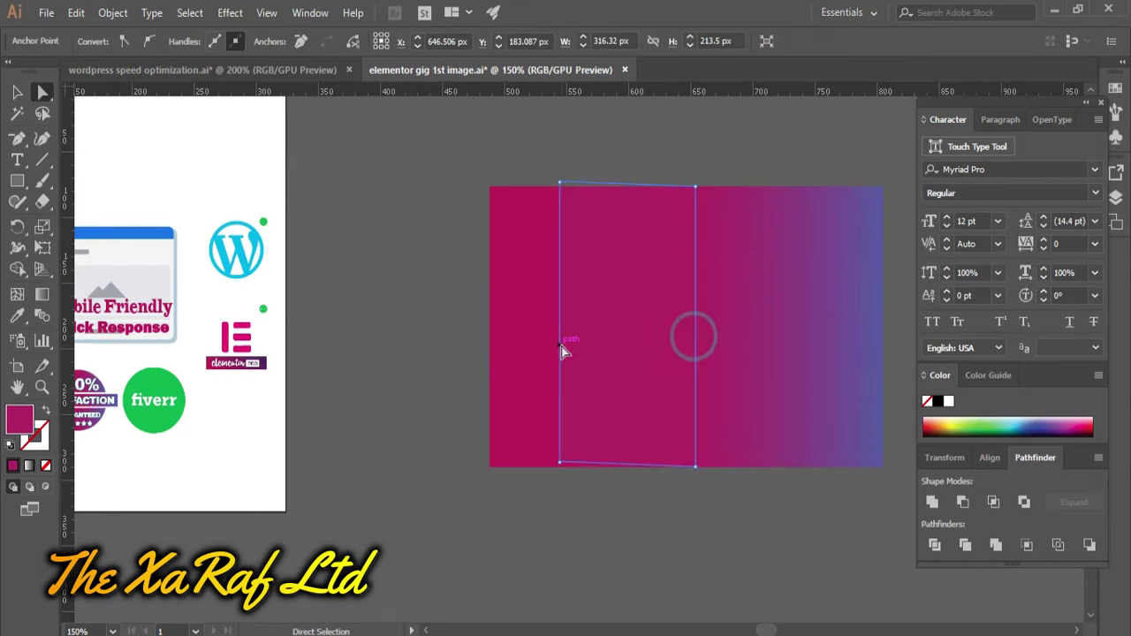
# Try deleting some paths of the gradient background, undo the deletion, and select the whole gradient.
pyautogui.click(853, 548)
pyautogui.moveTo(798, 379); pyautogui.dragTo(633, 432)
pyautogui.press('Delete')
pyautogui.hotkey('ctrl', 'z')
pyautogui.hotkey('ctrl', 'z')
pyautogui.click(516, 530)
pyautogui.hotkey('ctrl', 'a')
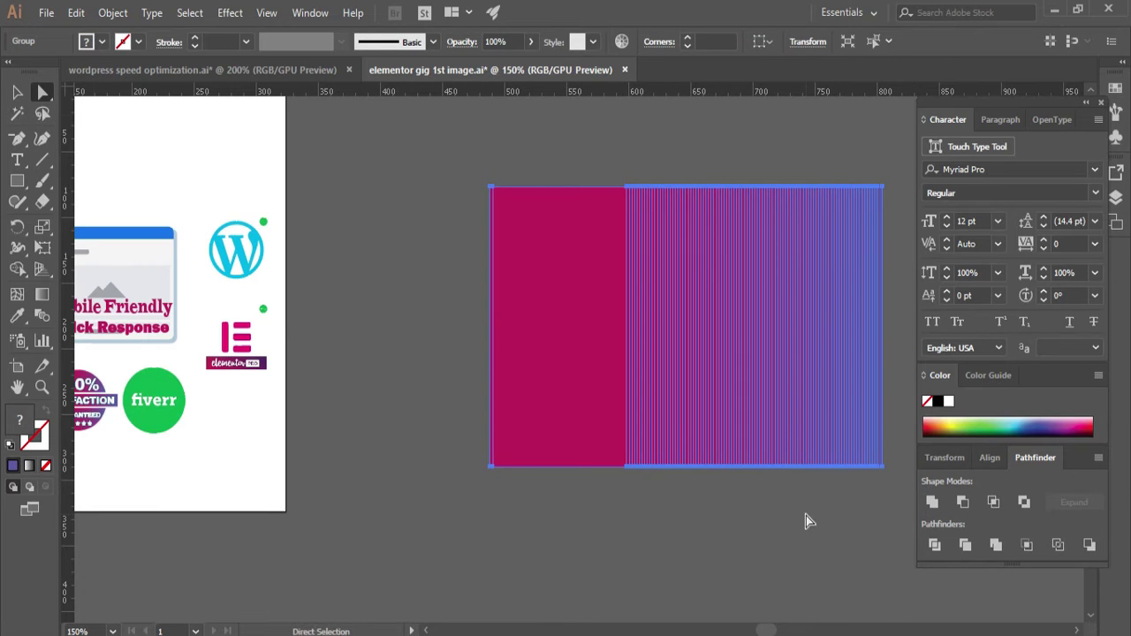
# Try cropping and merging the gradient strips with Pathfinder, and restore elementor gig 1st image.ai to its original artwork.
pyautogui.click(733, 510)
pyautogui.click(712, 391)
pyautogui.click(807, 530)
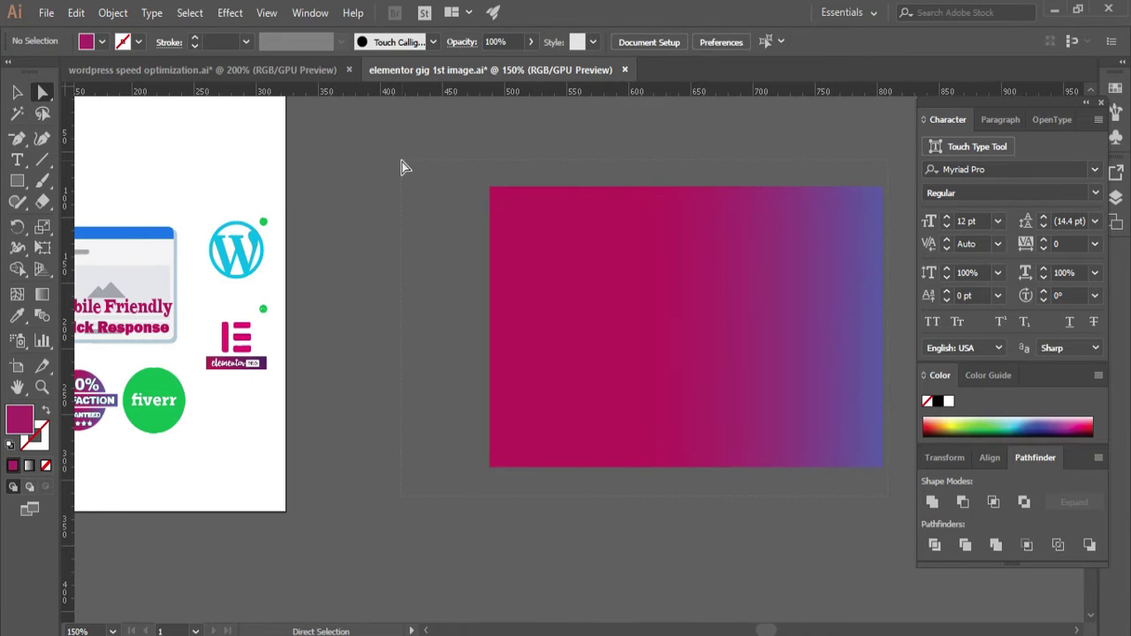
pyautogui.moveTo(399, 168); pyautogui.dragTo(556, 280)
pyautogui.click(1030, 547)
pyautogui.hotkey('ctrl', 'z')
pyautogui.click(1003, 545)
pyautogui.click(114, 13)
pyautogui.click(185, 176)
pyautogui.press('a')
pyautogui.click(673, 515)
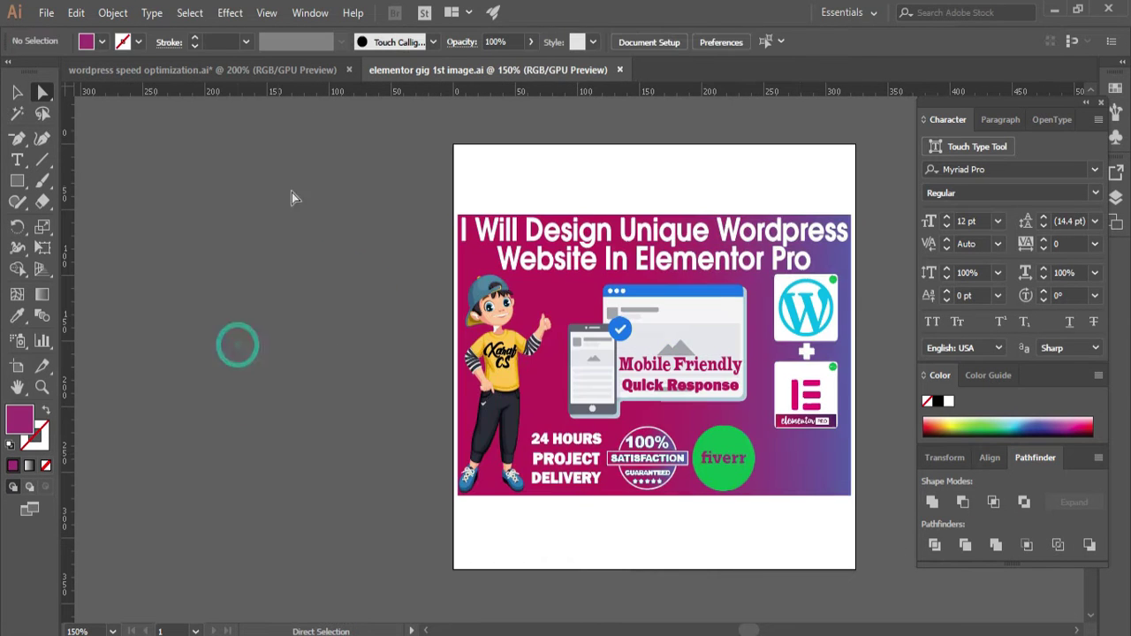
# Open elementor gig 2.ai from the elementor gig folder.
pyautogui.click(46, 13)
pyautogui.click(78, 71)
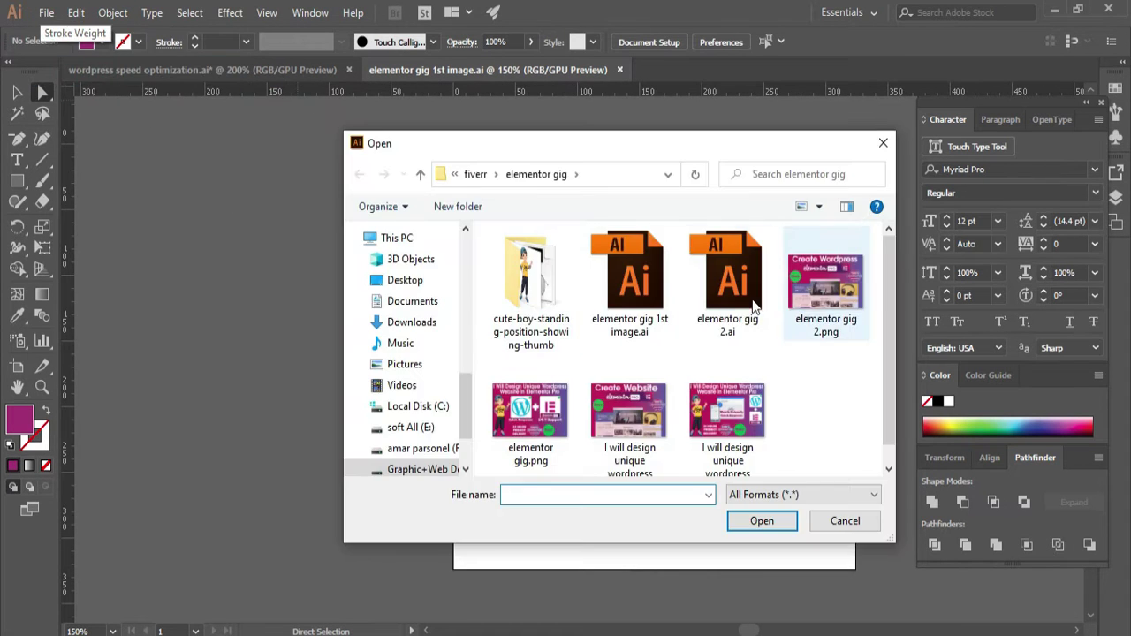
pyautogui.doubleClick(739, 296)
pyautogui.click(608, 424)
pyautogui.click(581, 376)
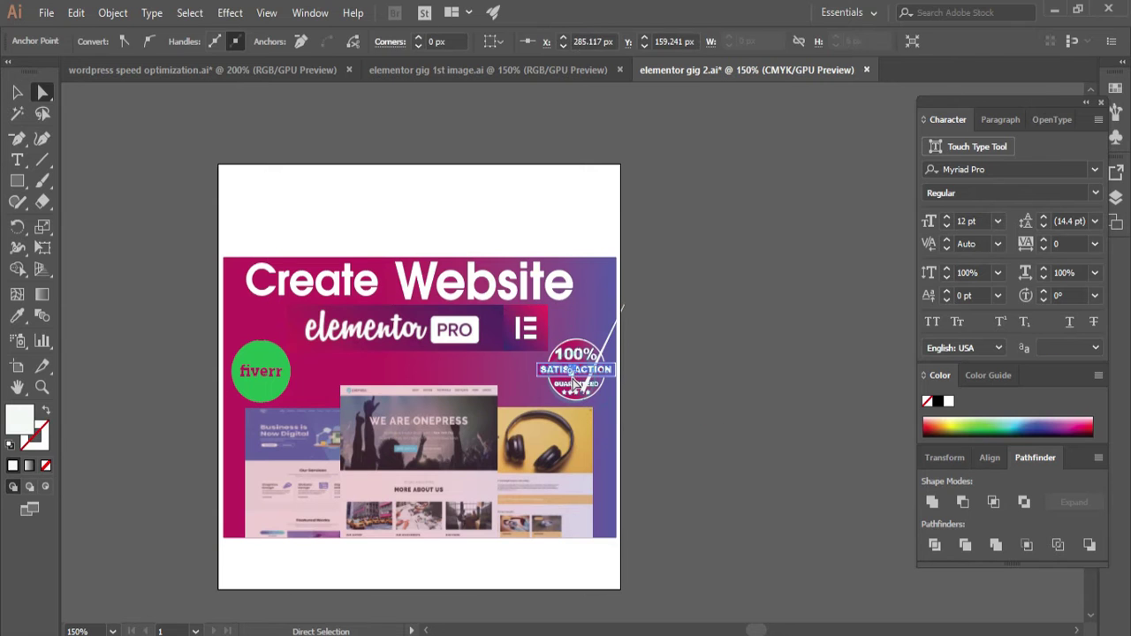
# Copy the gradient rectangle from elementor gig 2.ai into wordpress speed optimization.ai, covering the banner and behind all artwork.
pyautogui.click(521, 380)
pyautogui.click(853, 386)
pyautogui.moveTo(517, 380); pyautogui.dragTo(883, 206)
pyautogui.moveTo(701, 305); pyautogui.dragTo(534, 411)
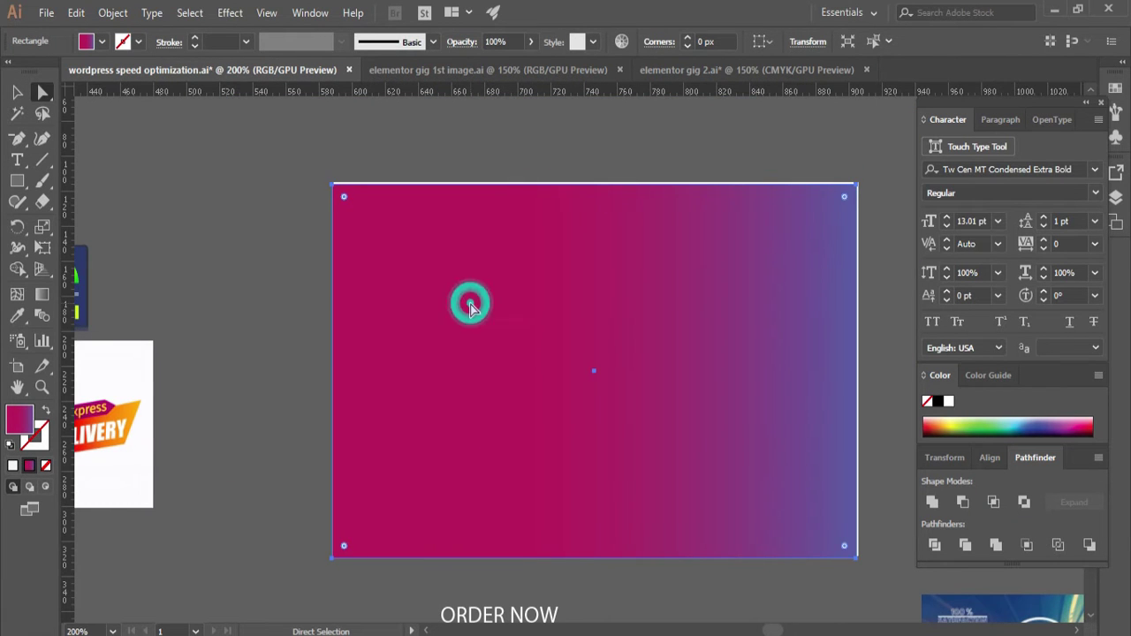
pyautogui.hotkey('ctrl', 'shift', '[')
pyautogui.hotkey('ctrl', ']')
pyautogui.hotkey('ctrl', 'shift', 'a')
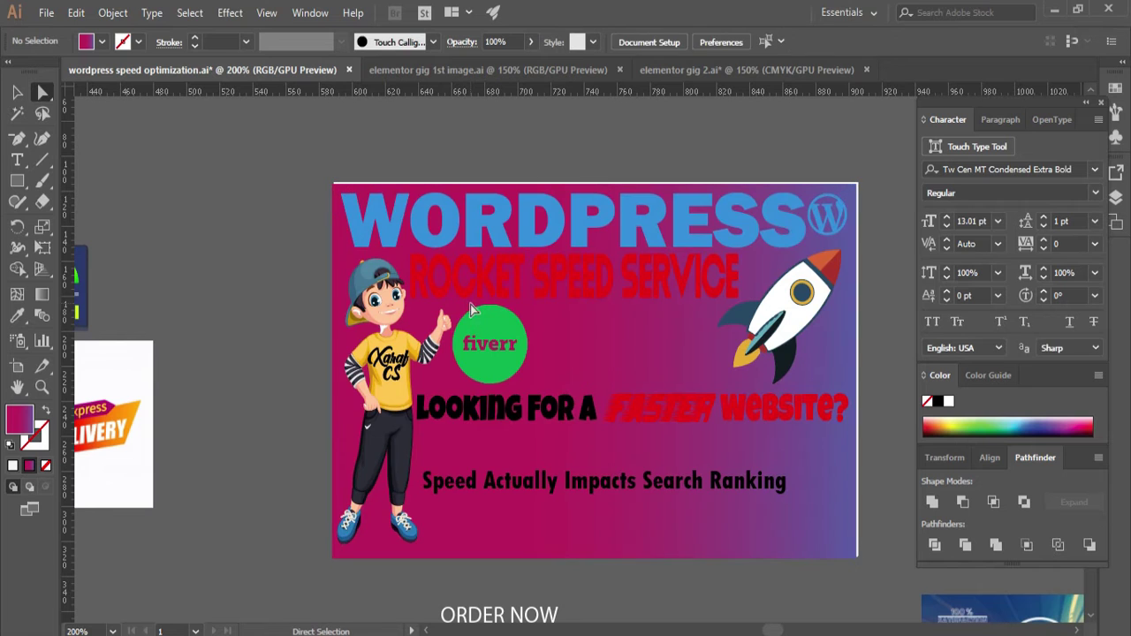
# Fill the WORDPRESS headline and its logo with white.
pyautogui.moveTo(852, 249); pyautogui.dragTo(855, 248)
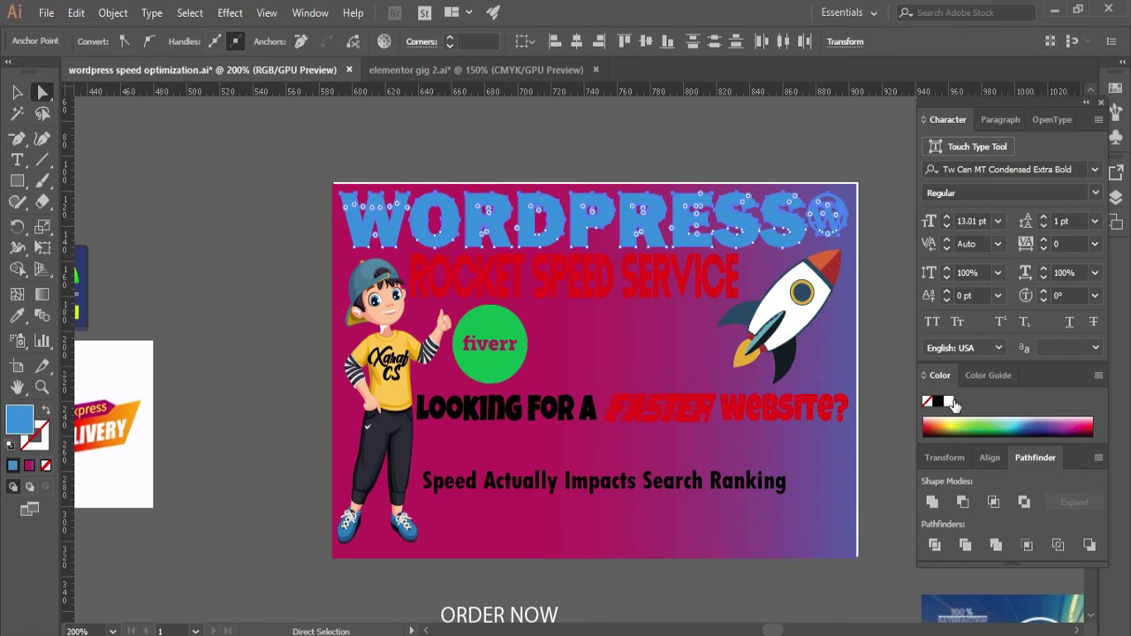
pyautogui.click(949, 402)
pyautogui.click(533, 297)
pyautogui.click(604, 277)
pyautogui.click(671, 340)
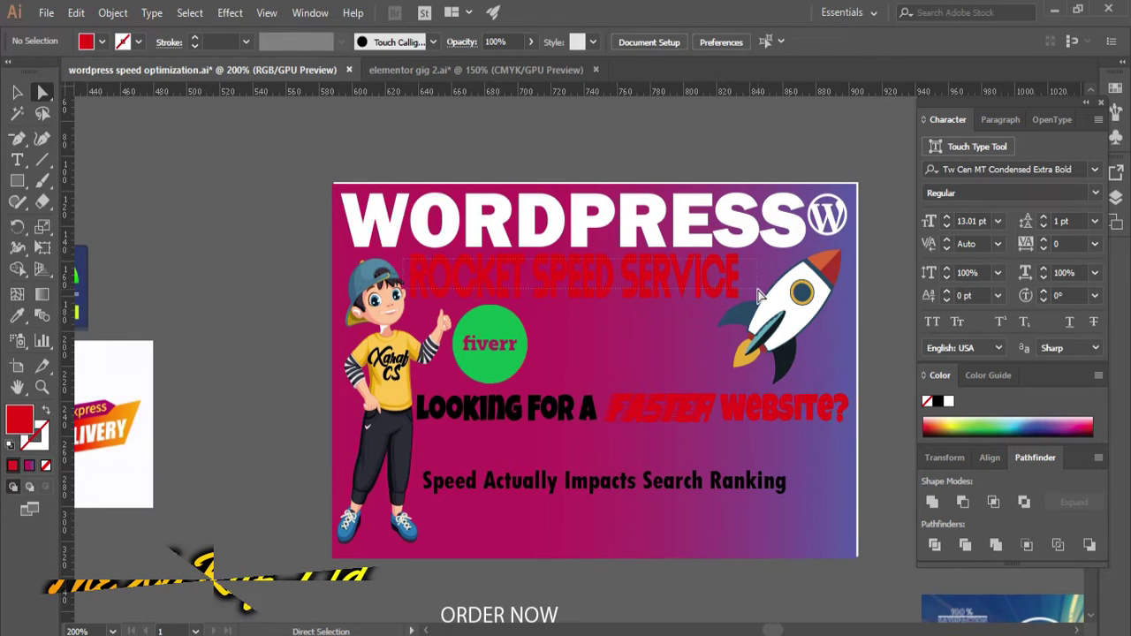
# Fill ROCKET and SERVICE with white and SPEED with yellow.
pyautogui.click(877, 375)
pyautogui.click(961, 425)
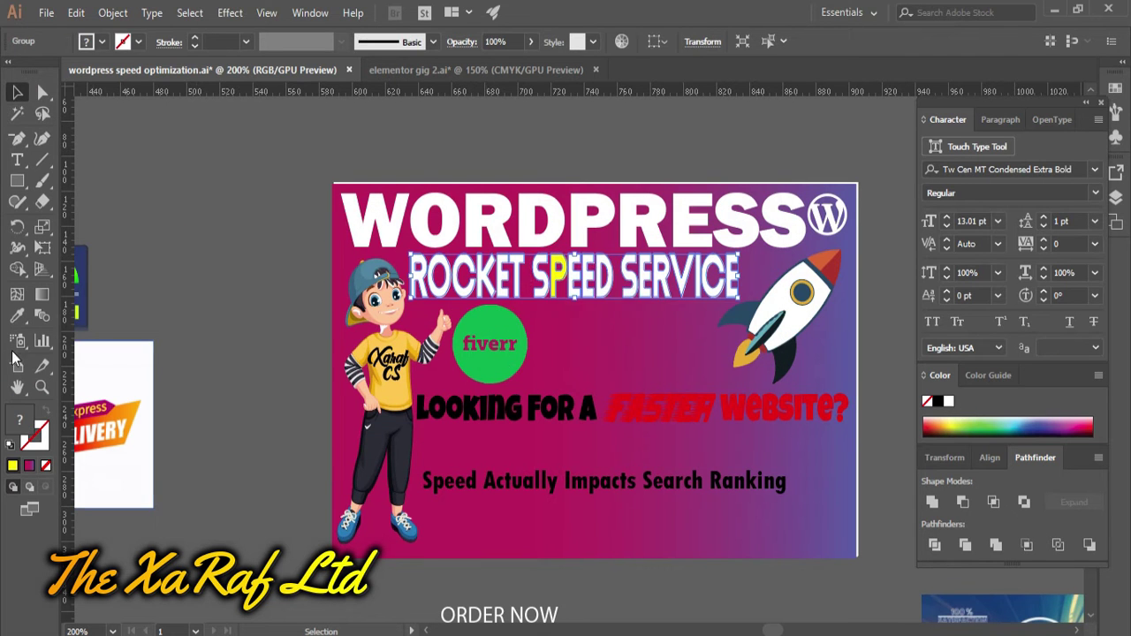
pyautogui.click(581, 279)
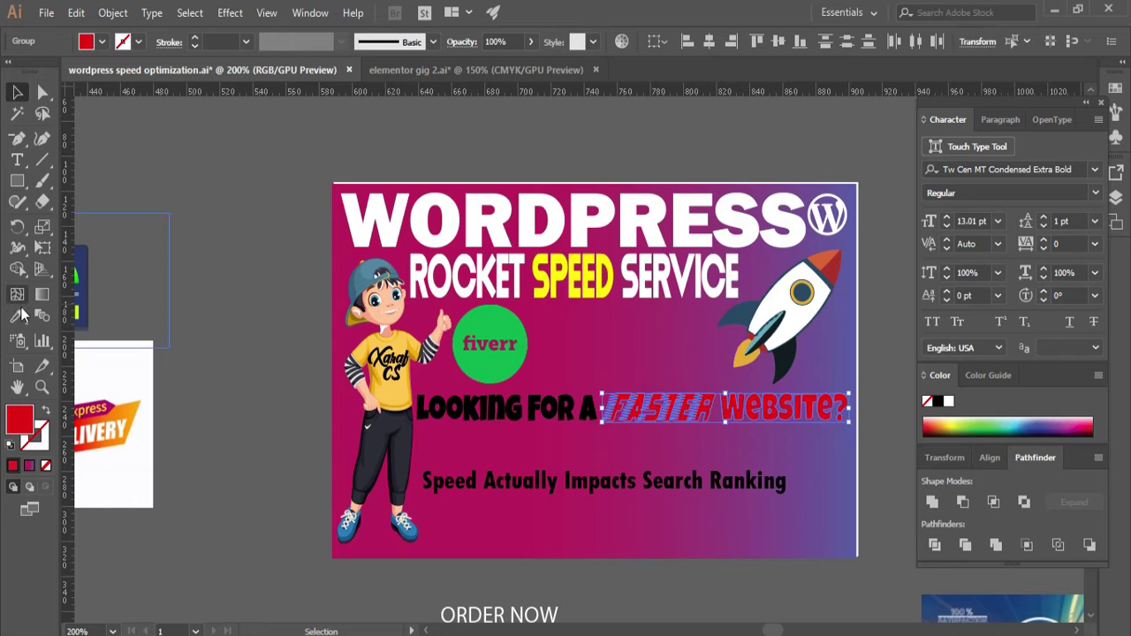
# Fill FASTER and Website? in the tagline with white.
pyautogui.click(297, 368)
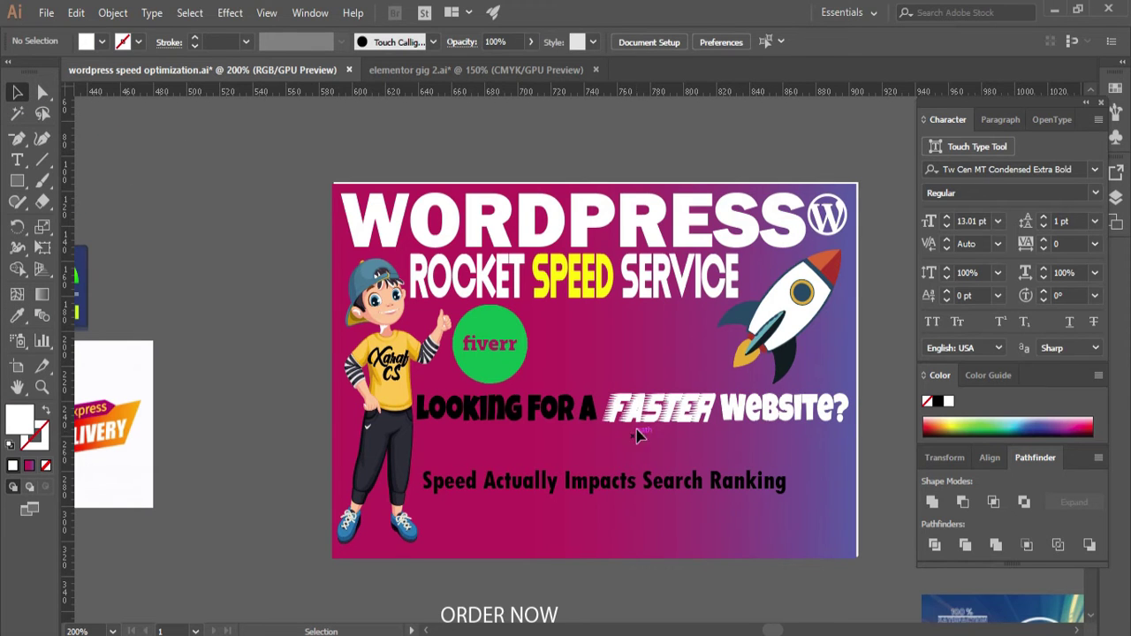
pyautogui.scroll(-1, 491, 512)
pyautogui.scroll(1, 491, 512)
pyautogui.click(752, 425)
pyautogui.scroll(-1, 765, 475)
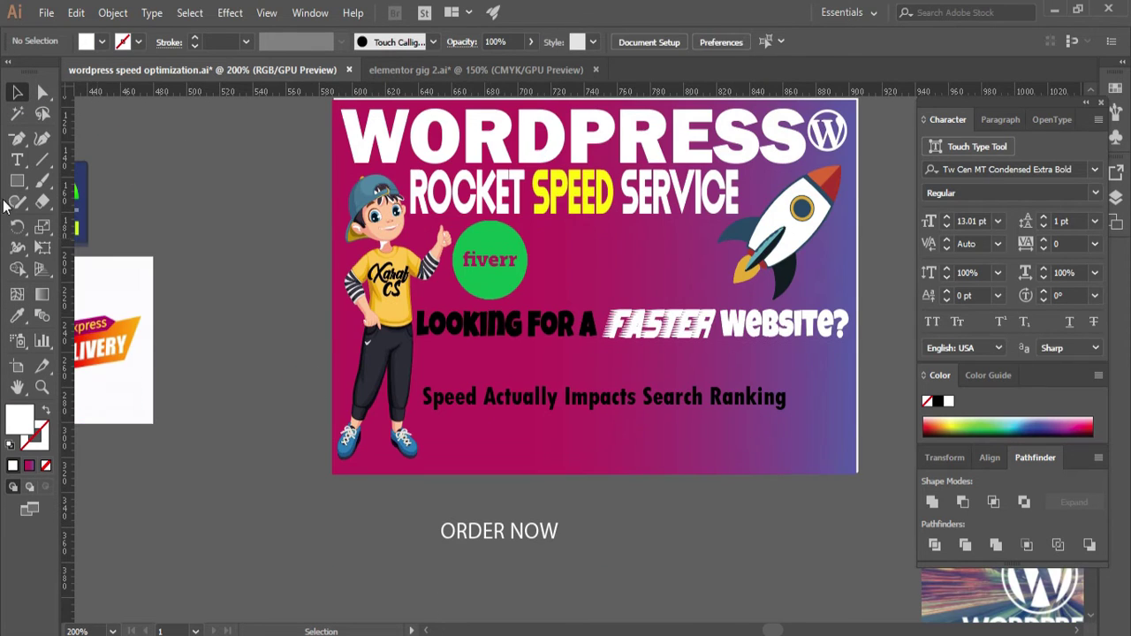
# Add a separate FASTER text near the boy's feet and set its font to Luckiest Guy.
pyautogui.click(17, 161)
pyautogui.click(319, 430)
pyautogui.press('Escape')
pyautogui.click(151, 12)
pyautogui.click(464, 281)
pyautogui.click(1095, 168)
pyautogui.scroll(20, 1088, 227)
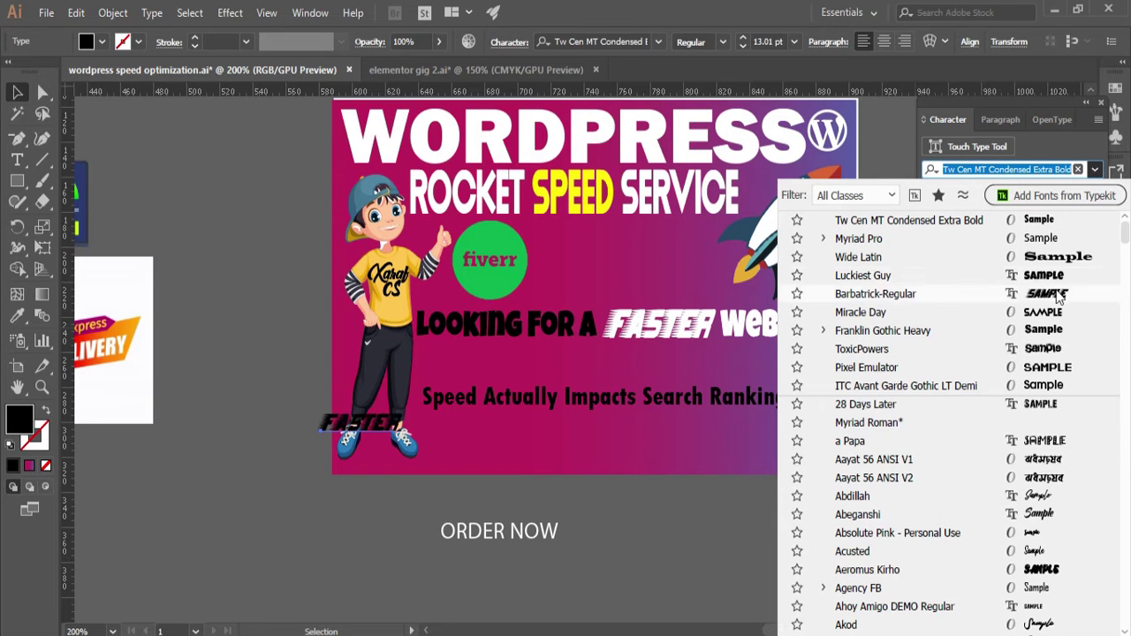
pyautogui.click(1050, 276)
# Replace the striped FASTER in the tagline with the new Luckiest Guy word, expanded to shapes and fitted before Website?
pyautogui.click(687, 336)
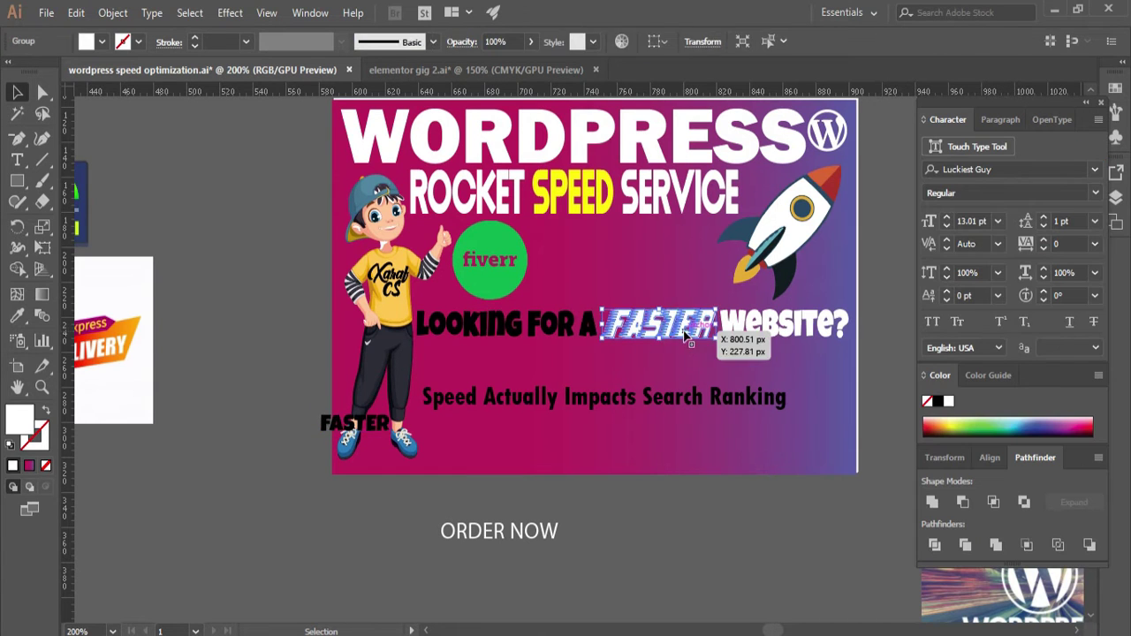
pyautogui.moveTo(644, 331); pyautogui.dragTo(666, 327)
pyautogui.click(823, 381)
pyautogui.click(649, 358)
pyautogui.click(658, 327)
pyautogui.click(114, 12)
pyautogui.click(187, 179)
pyautogui.click(532, 447)
pyautogui.click(256, 215)
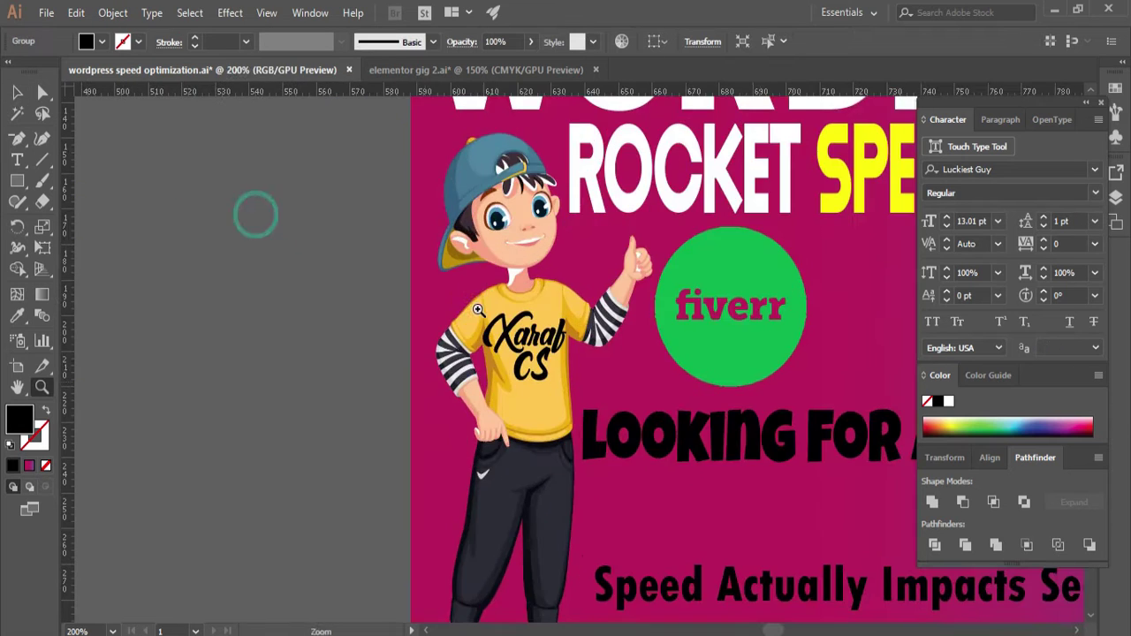
pyautogui.click(18, 92)
pyautogui.click(718, 412)
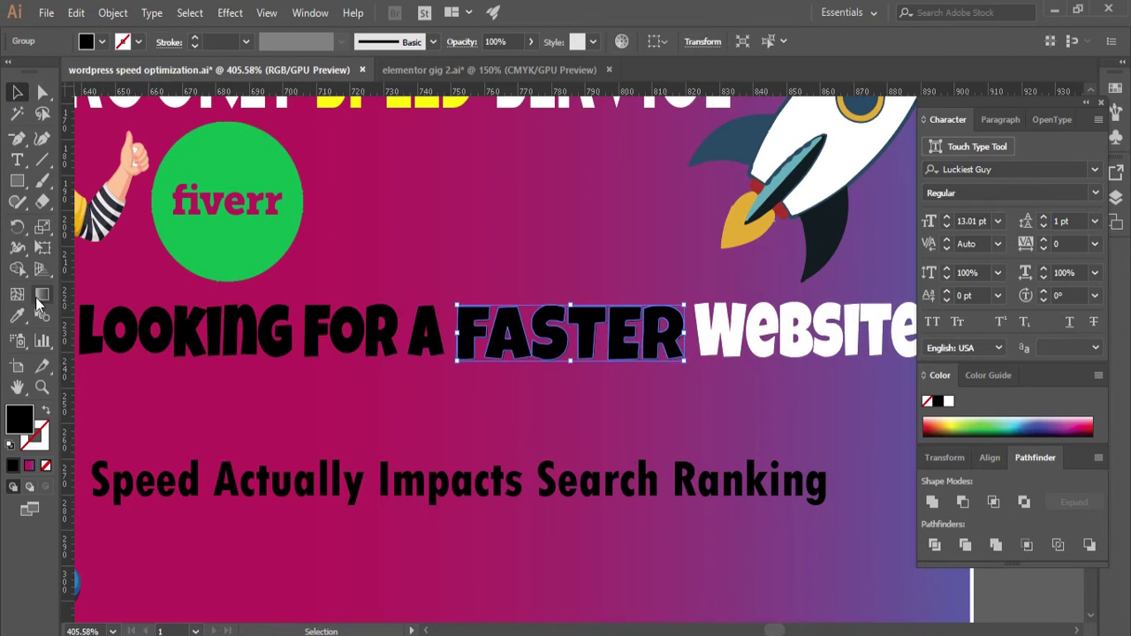
# Match FASTER and LOOKING FOR A to the white of the other text by sampling it.
pyautogui.press('i')
pyautogui.click(365, 238)
pyautogui.click(108, 215)
pyautogui.click(18, 92)
pyautogui.moveTo(230, 287); pyautogui.dragTo(133, 371)
pyautogui.click(18, 316)
pyautogui.click(108, 215)
pyautogui.click(18, 92)
pyautogui.moveTo(389, 271); pyautogui.dragTo(785, 380)
pyautogui.click(703, 440)
pyautogui.press('z')
pyautogui.scroll(-4, 758, 480)
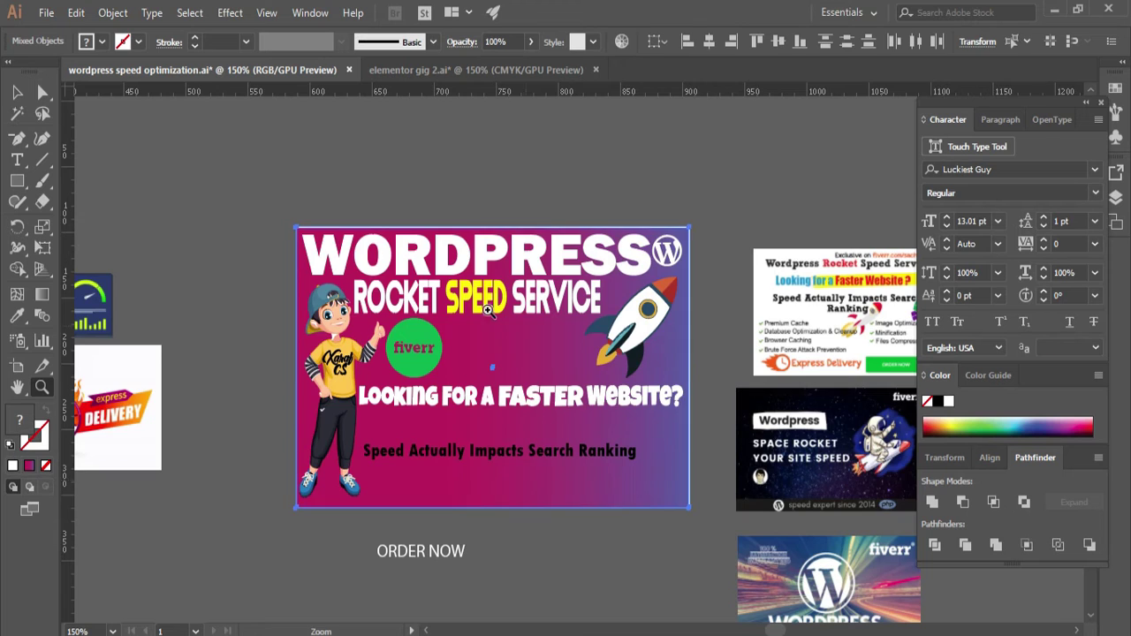
# Remove the gradient rectangle from behind the banner artwork.
pyautogui.press('v')
pyautogui.scroll(3, 758, 480)
pyautogui.scroll(-8, 704, 233)
pyautogui.moveTo(537, 313); pyautogui.dragTo(547, 577)
pyautogui.click(589, 523)
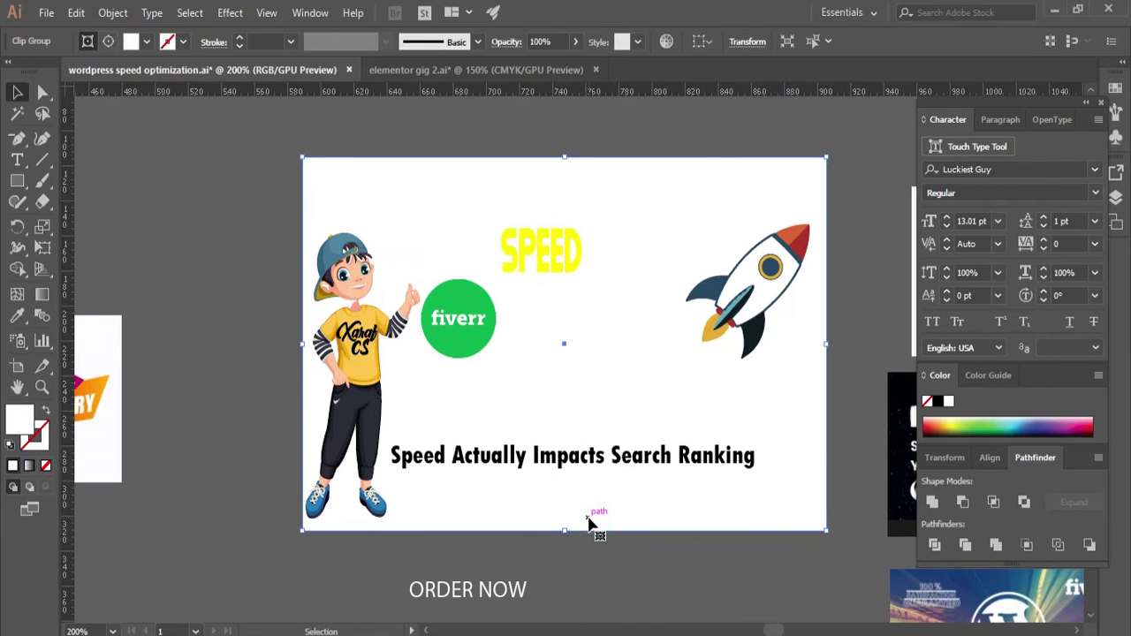
# Fill the WORDPRESS headline and its logo with black.
pyautogui.click(442, 190)
pyautogui.doubleClick(19, 417)
pyautogui.click(742, 215)
# Take the cartoon boy out of the way while filling ROCKET SPEED SERVICE and the LOOKING FOR A FASTER Website? tagline with black.
pyautogui.click(357, 277)
pyautogui.press('Delete')
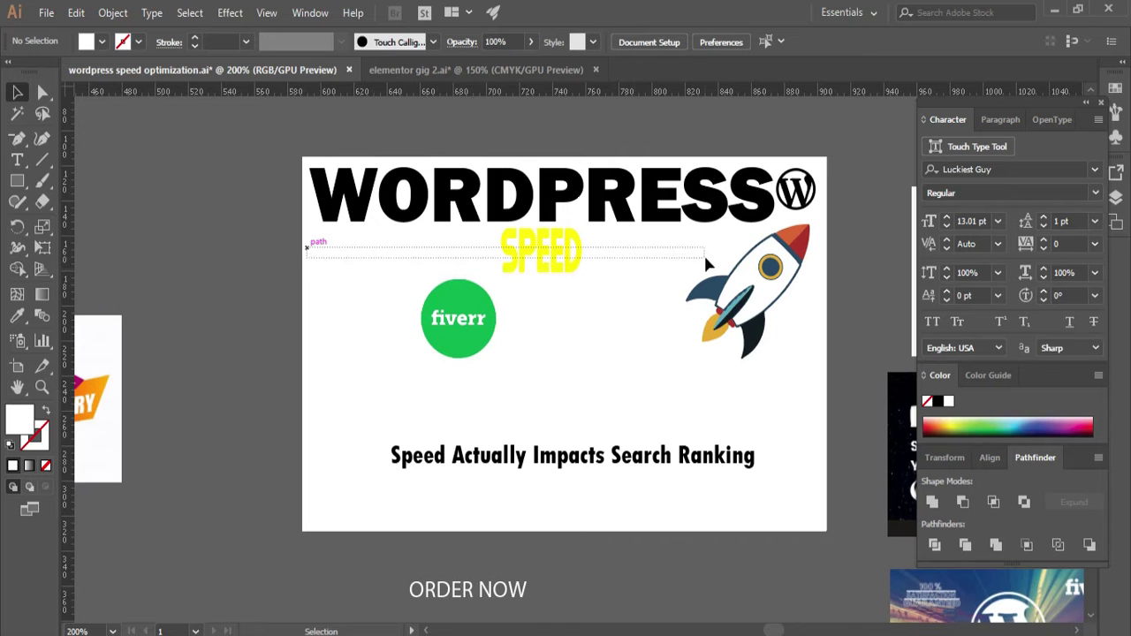
pyautogui.click(274, 309)
pyautogui.hotkey('ctrl', 'z')
pyautogui.hotkey('ctrl', 'z')
pyautogui.hotkey('ctrl', 'z')
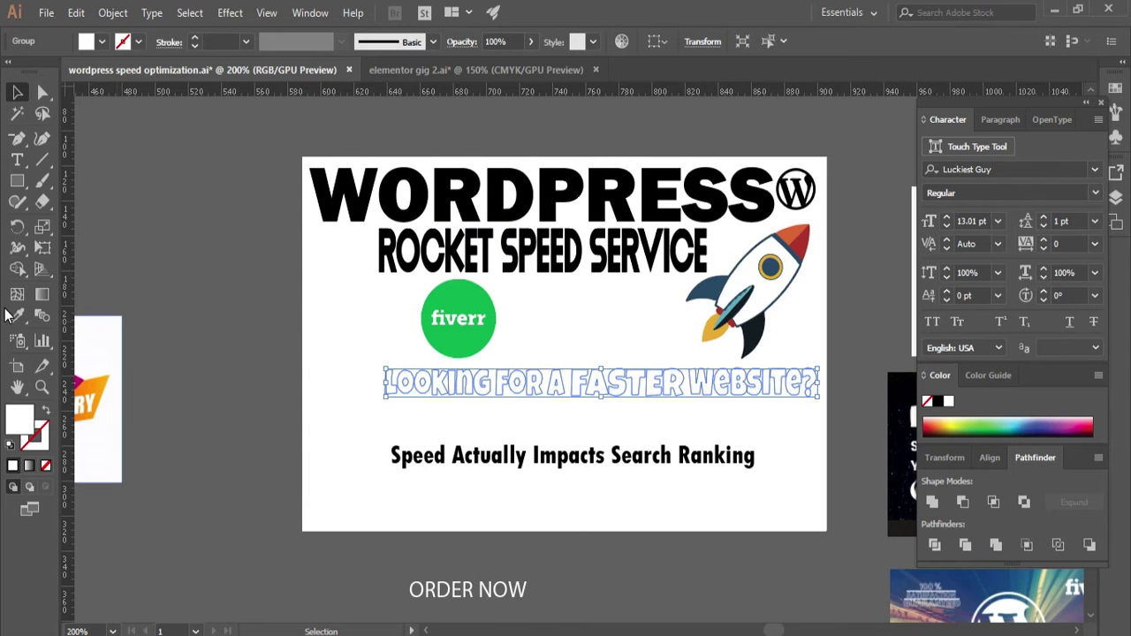
pyautogui.click(238, 238)
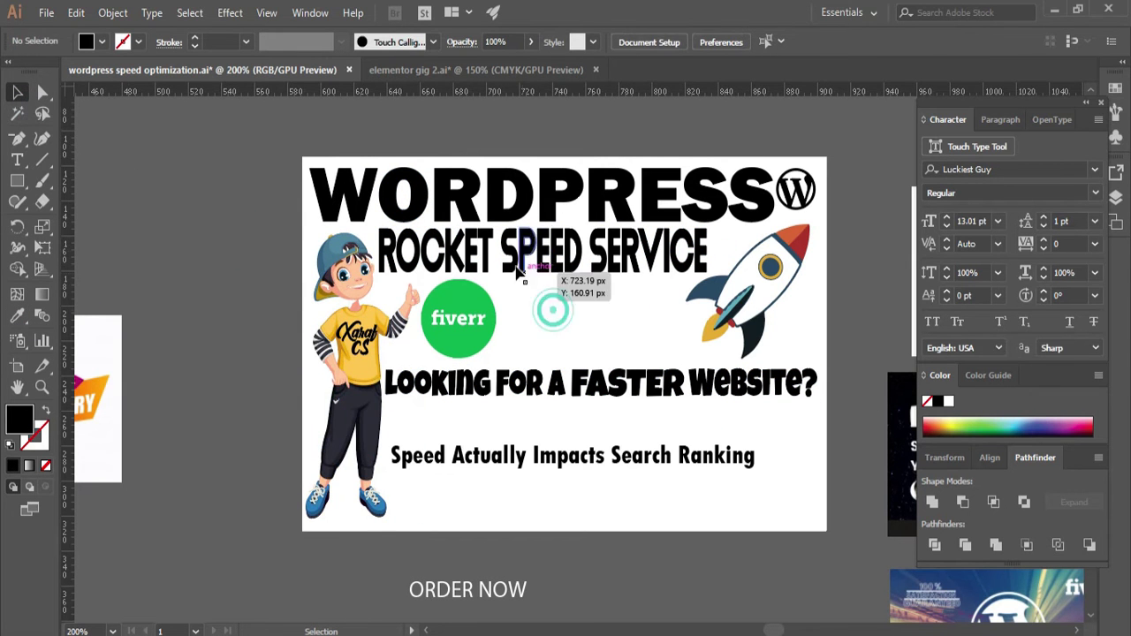
# Fill the word SPEED in the subheadline with red.
pyautogui.doubleClick(20, 418)
pyautogui.click(598, 205)
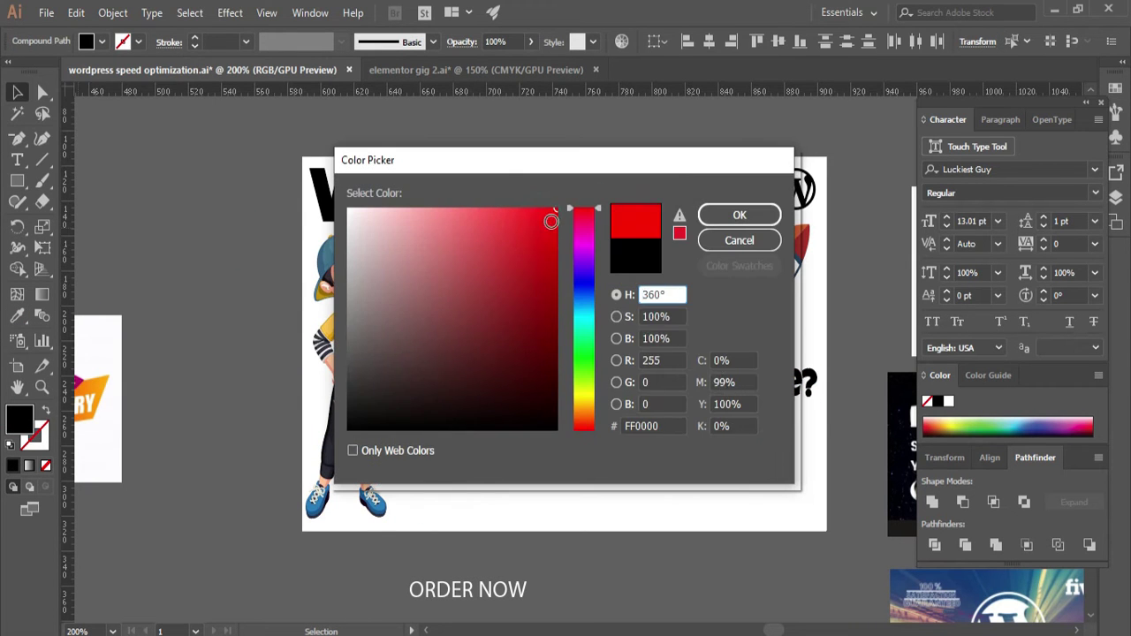
pyautogui.press('Return')
pyautogui.hotkey('ctrl', 'z')
# Try several yellow fills on the word SERVICE.
pyautogui.doubleClick(20, 418)
pyautogui.click(546, 232)
pyautogui.click(583, 399)
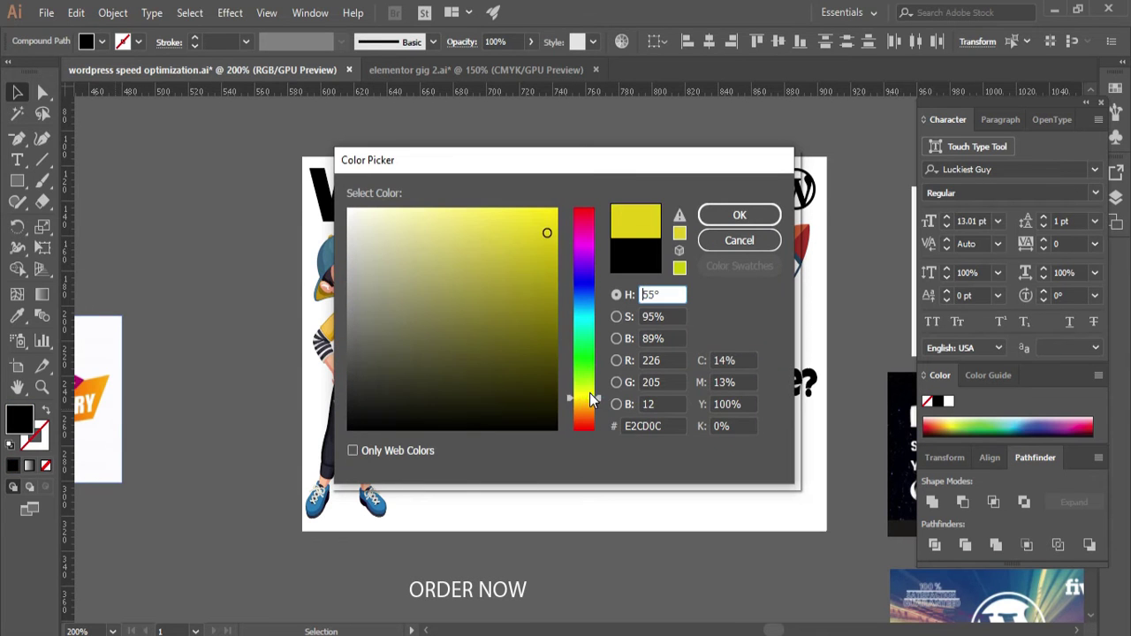
pyautogui.click(740, 215)
pyautogui.doubleClick(30, 415)
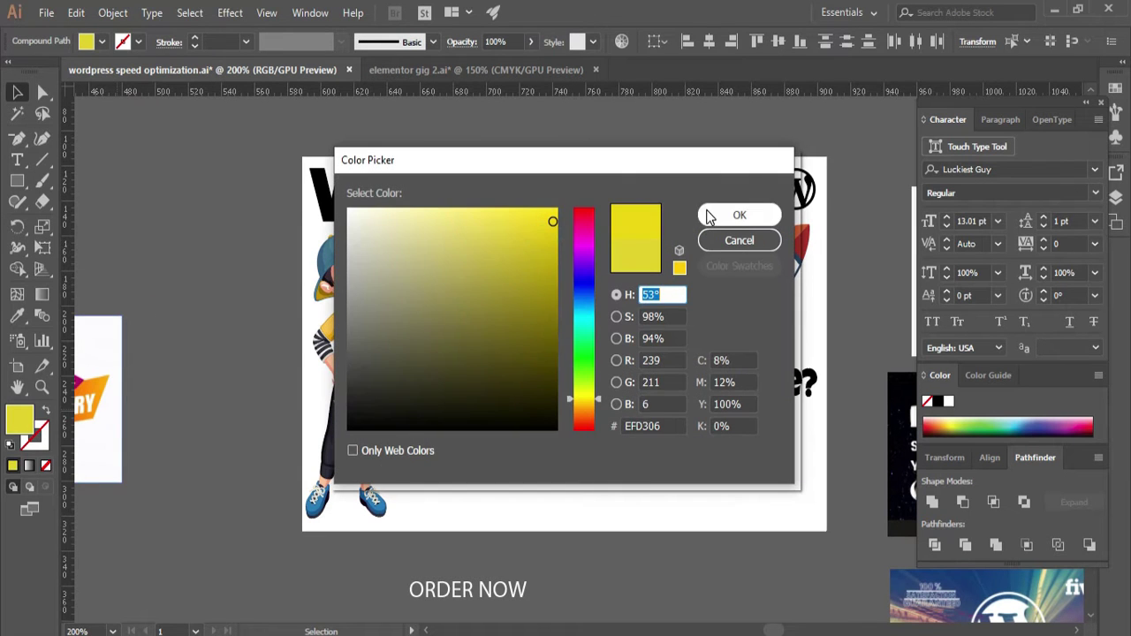
pyautogui.click(740, 215)
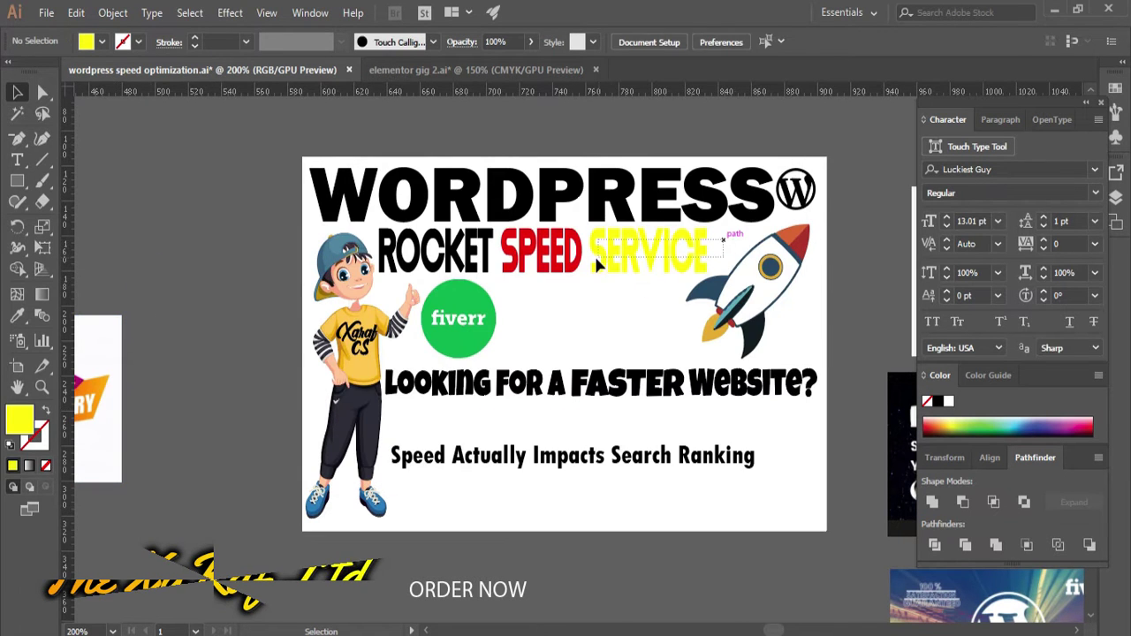
pyautogui.doubleClick(19, 417)
pyautogui.click(739, 215)
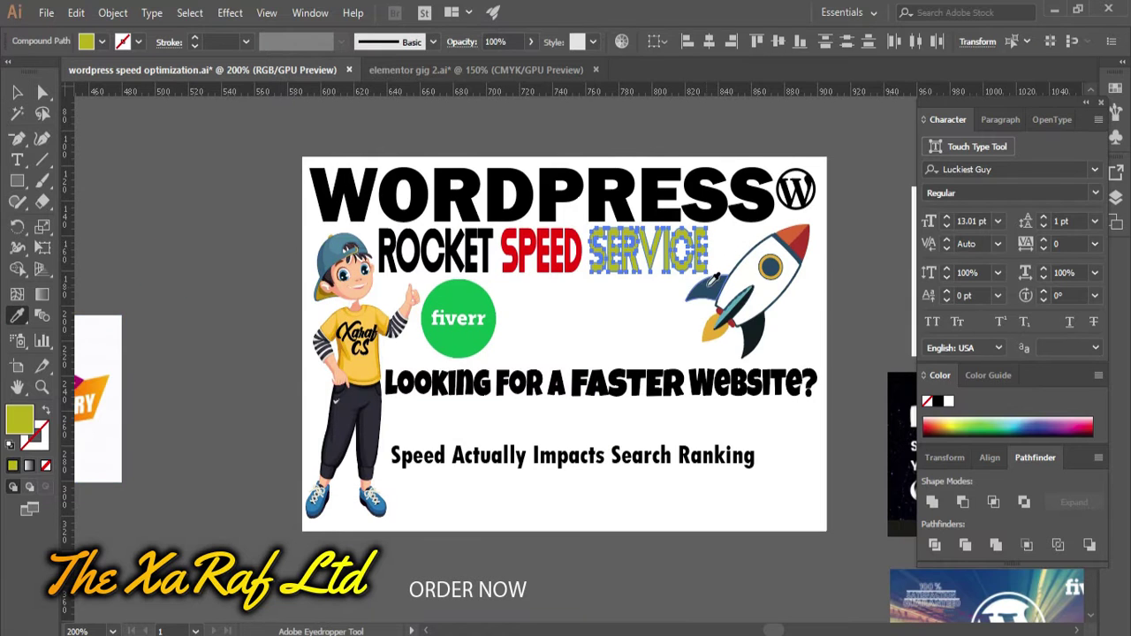
# Match SERVICE to the rocket fin's dark blue and ROCKET to the red of SPEED.
pyautogui.click(381, 237)
pyautogui.click(20, 314)
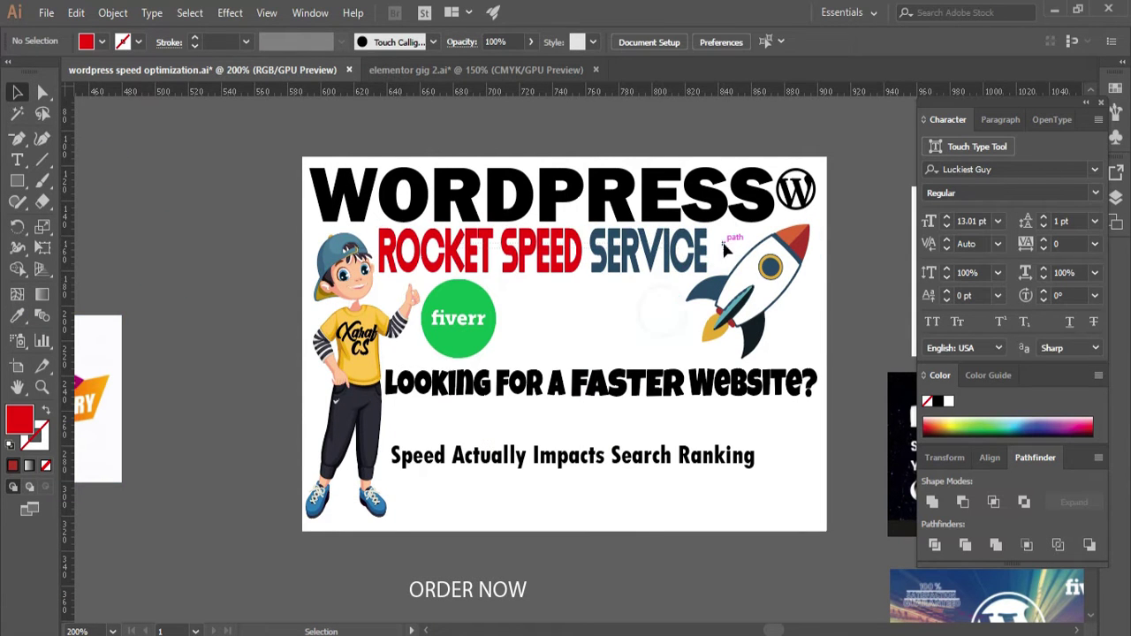
# Isolate the tagline group and fill the word FASTER with red FF0000.
pyautogui.doubleClick(595, 385)
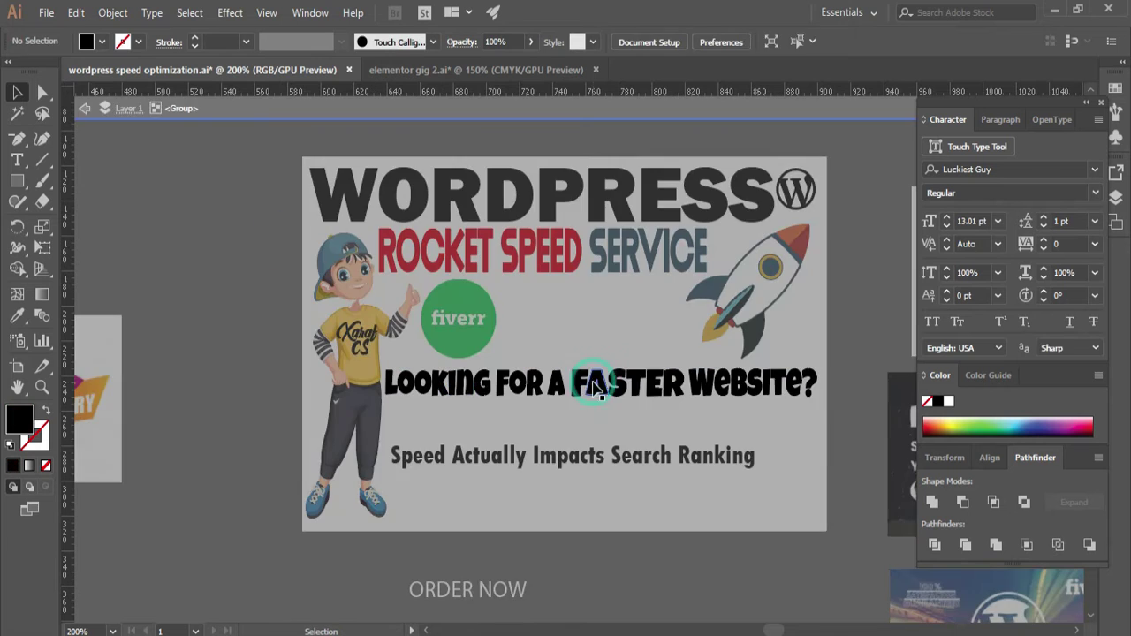
pyautogui.moveTo(574, 353); pyautogui.dragTo(683, 400)
pyautogui.doubleClick(19, 419)
pyautogui.click(583, 209)
pyautogui.click(553, 213)
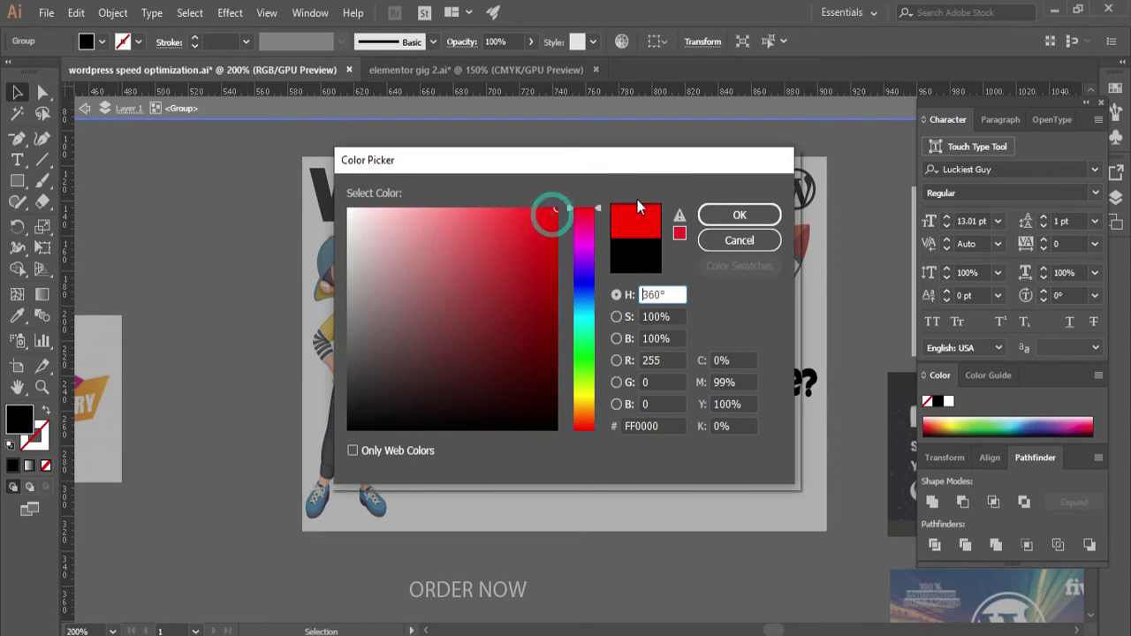
pyautogui.click(739, 214)
pyautogui.doubleClick(181, 290)
pyautogui.click(601, 389)
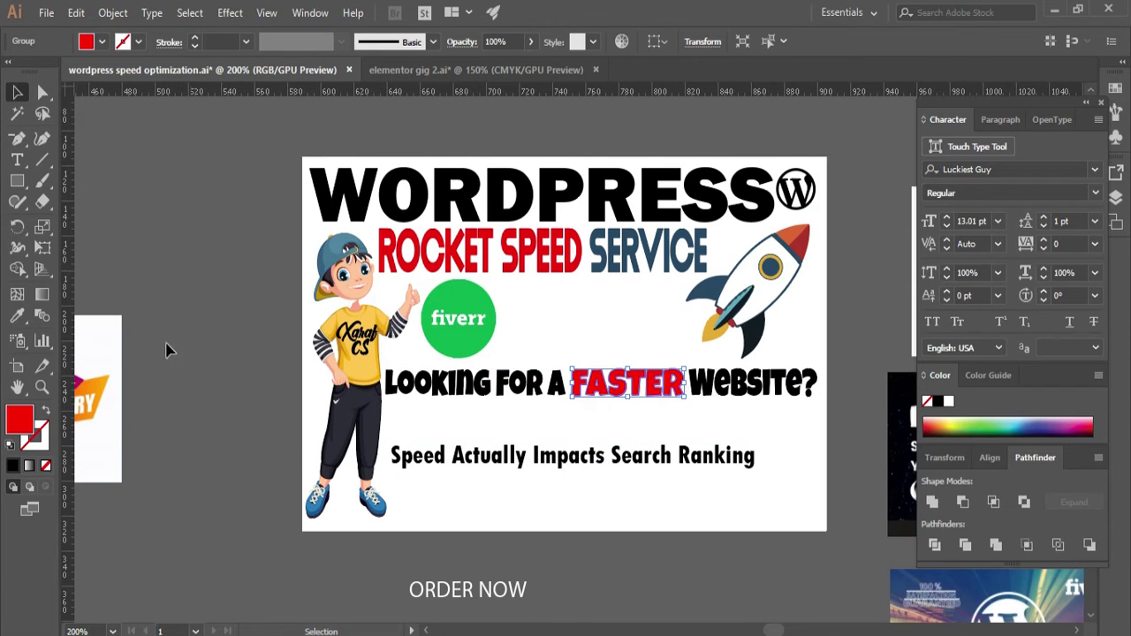
# Match Website? in the tagline to the banner's red by sampling the color.
pyautogui.hscroll(3, 477, 444)
pyautogui.click(693, 441)
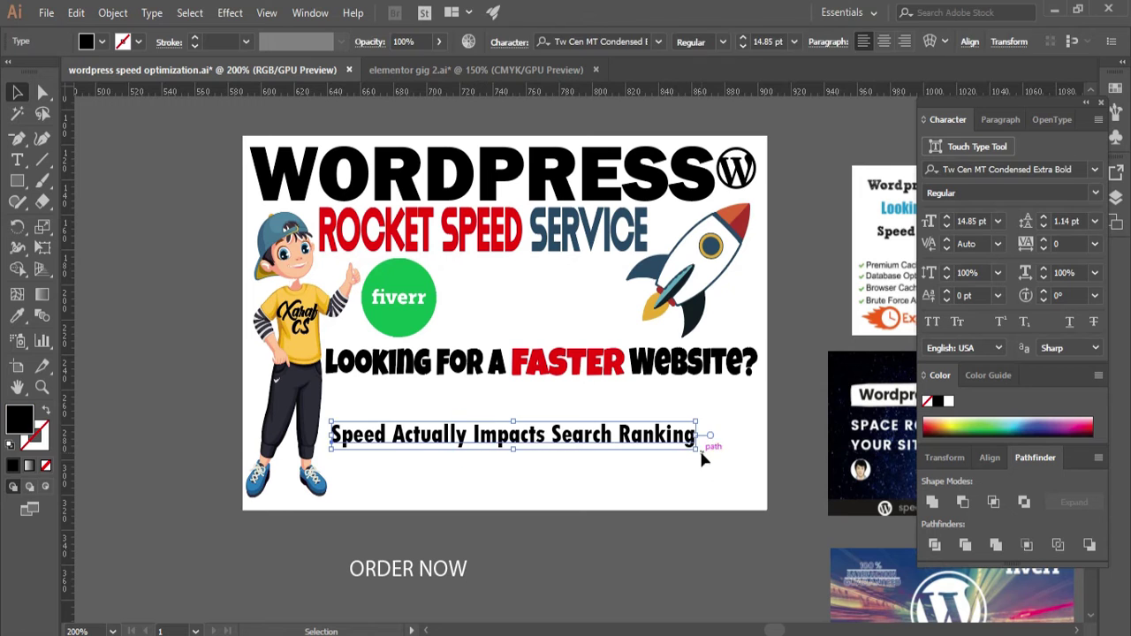
pyautogui.click(694, 361)
pyautogui.click(18, 315)
pyautogui.click(758, 391)
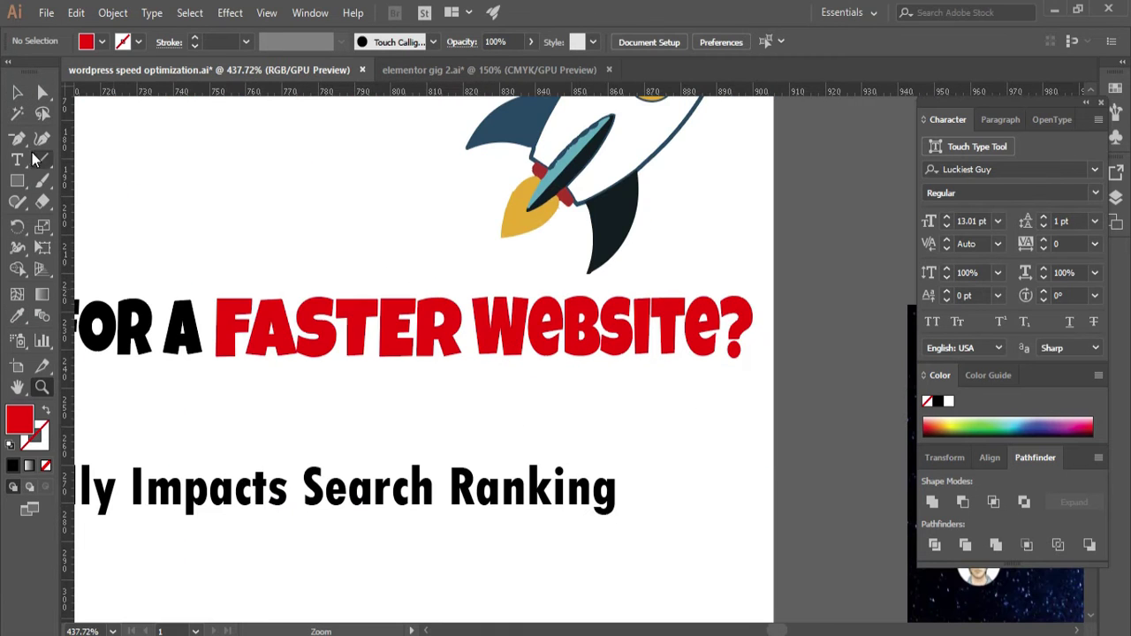
# Frame FASTER Website? in the tagline with an unfilled, red-outlined rectangle and apply a tapered stroke width profile.
pyautogui.moveTo(705, 391); pyautogui.dragTo(769, 373)
pyautogui.click(42, 410)
pyautogui.click(340, 41)
pyautogui.click(288, 234)
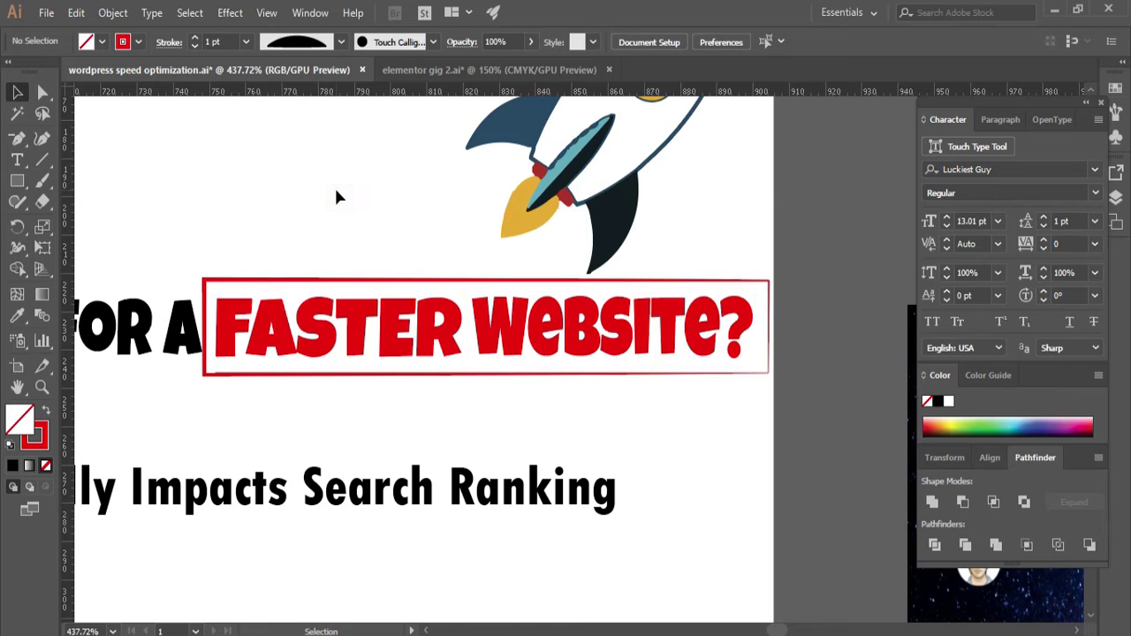
# Try centering FASTER Website? horizontally with its frame, undo the alignment, and nudge the position to the right instead.
pyautogui.moveTo(404, 366); pyautogui.dragTo(762, 328)
pyautogui.click(710, 41)
pyautogui.hotkey('ctrl', 'z')
pyautogui.click(745, 383)
pyautogui.click(749, 374)
pyautogui.press('Right')
pyautogui.click(674, 383)
# Group the FASTER Website? text with its red frame.
pyautogui.moveTo(618, 415); pyautogui.dragTo(299, 283)
pyautogui.rightClick(427, 318)
pyautogui.click(468, 422)
pyautogui.click(468, 416)
pyautogui.press('z')
pyautogui.keyDown('alt'); pyautogui.click(465, 404); pyautogui.keyUp('alt')
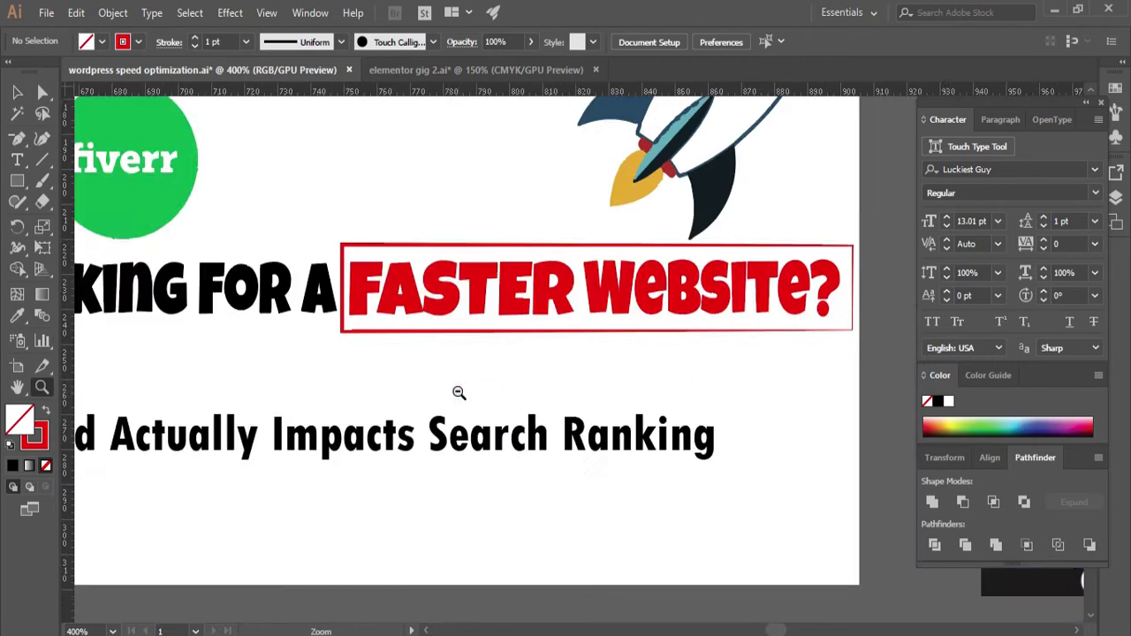
pyautogui.keyDown('alt'); pyautogui.click(495, 376); pyautogui.keyUp('alt')
pyautogui.keyDown('alt'); pyautogui.click(512, 309); pyautogui.keyUp('alt')
pyautogui.moveTo(477, 245); pyautogui.dragTo(556, 313)
pyautogui.click(438, 320)
pyautogui.keyDown('ctrl'); pyautogui.click(584, 366); pyautogui.keyUp('ctrl')
pyautogui.press('z')
pyautogui.keyDown('alt'); pyautogui.click(533, 401); pyautogui.keyUp('alt')
pyautogui.click(17, 92)
pyautogui.click(521, 296)
pyautogui.click(566, 351)
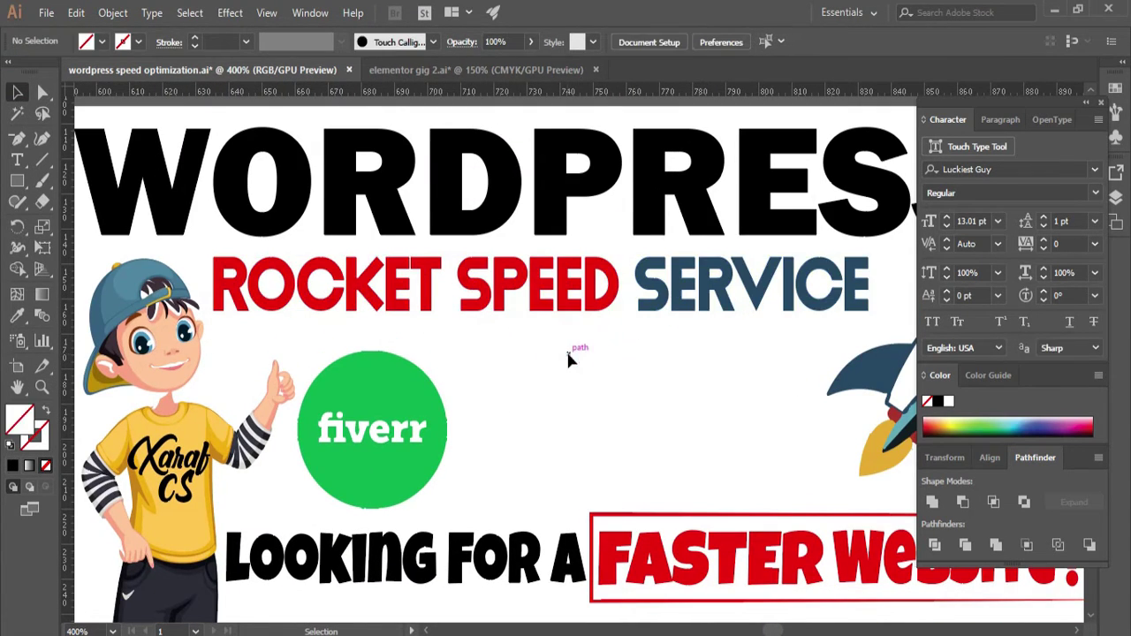
pyautogui.moveTo(567, 353); pyautogui.dragTo(518, 357)
pyautogui.click(547, 395)
# Frame ROCKET SPEED SERVICE with an unfilled, red-outlined rectangle and increase its stroke weight.
pyautogui.press('z')
pyautogui.moveTo(521, 314); pyautogui.dragTo(649, 328)
pyautogui.keyDown('alt'); pyautogui.click(680, 349); pyautogui.keyUp('alt')
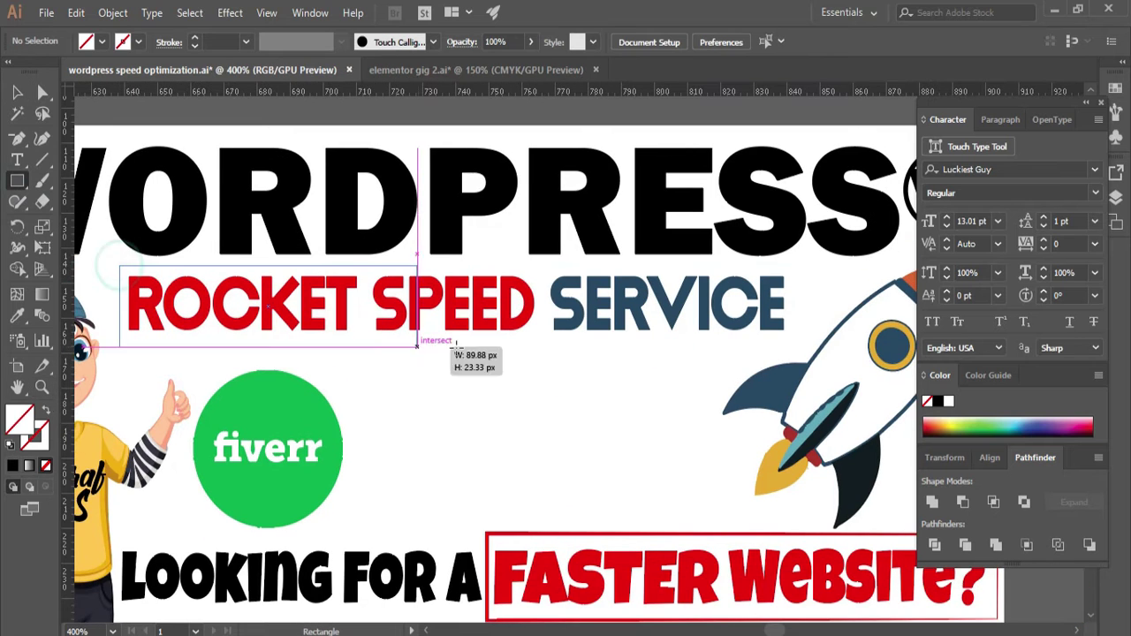
pyautogui.moveTo(795, 339); pyautogui.dragTo(793, 341)
pyautogui.click(194, 37)
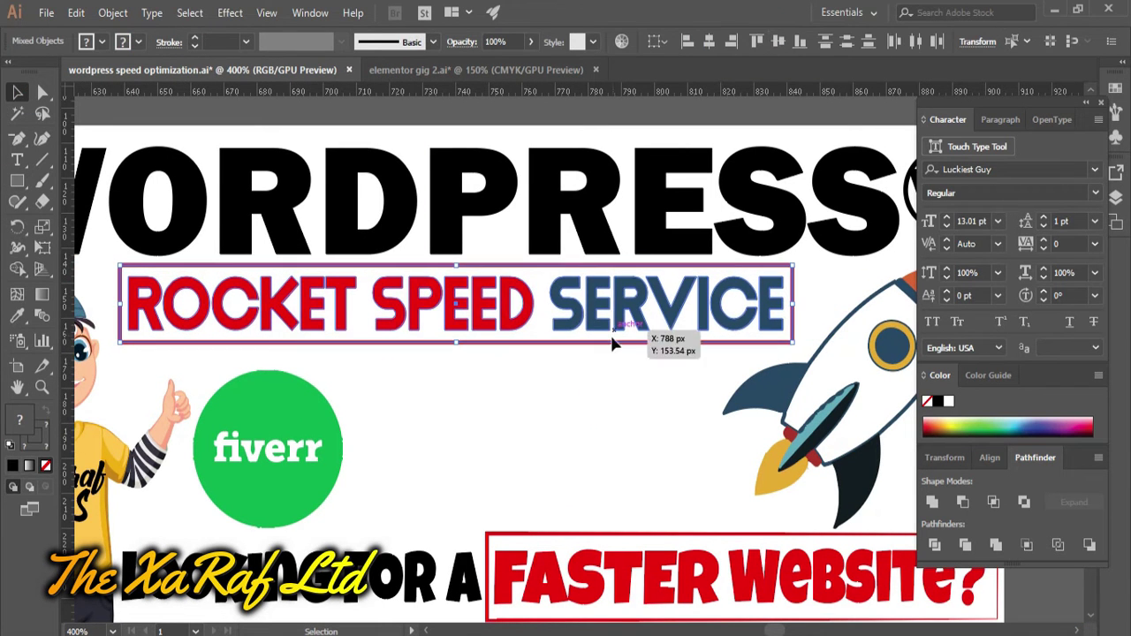
# Recolor the word SERVICE in the framed line with a light blue fill.
pyautogui.click(599, 410)
pyautogui.rightClick(590, 352)
pyautogui.click(629, 413)
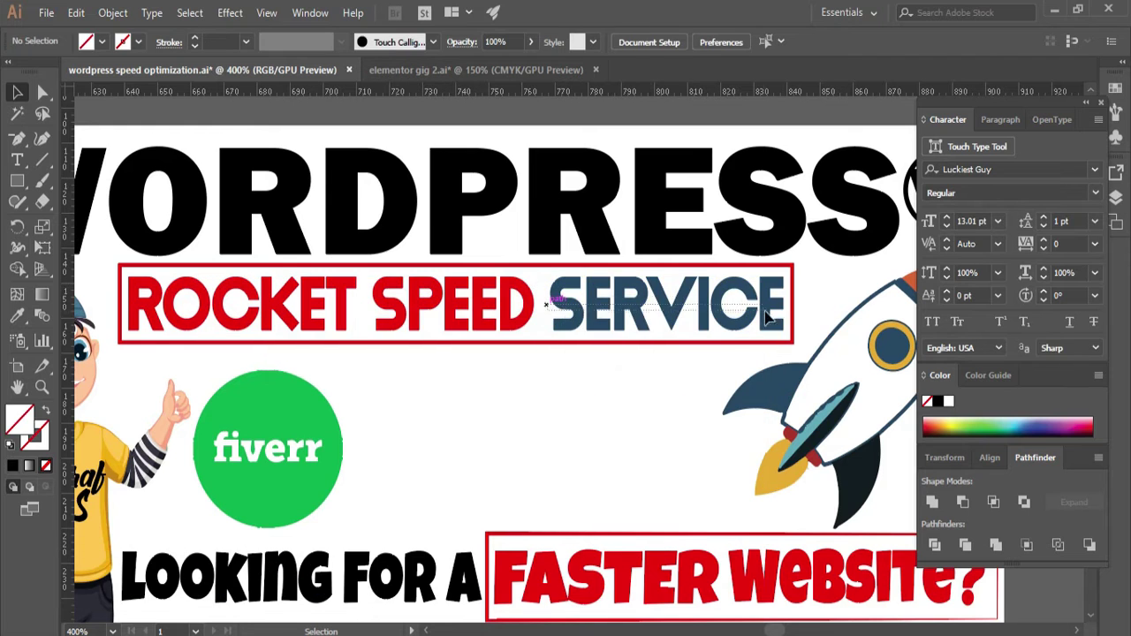
pyautogui.doubleClick(20, 417)
pyautogui.click(521, 214)
pyautogui.click(740, 218)
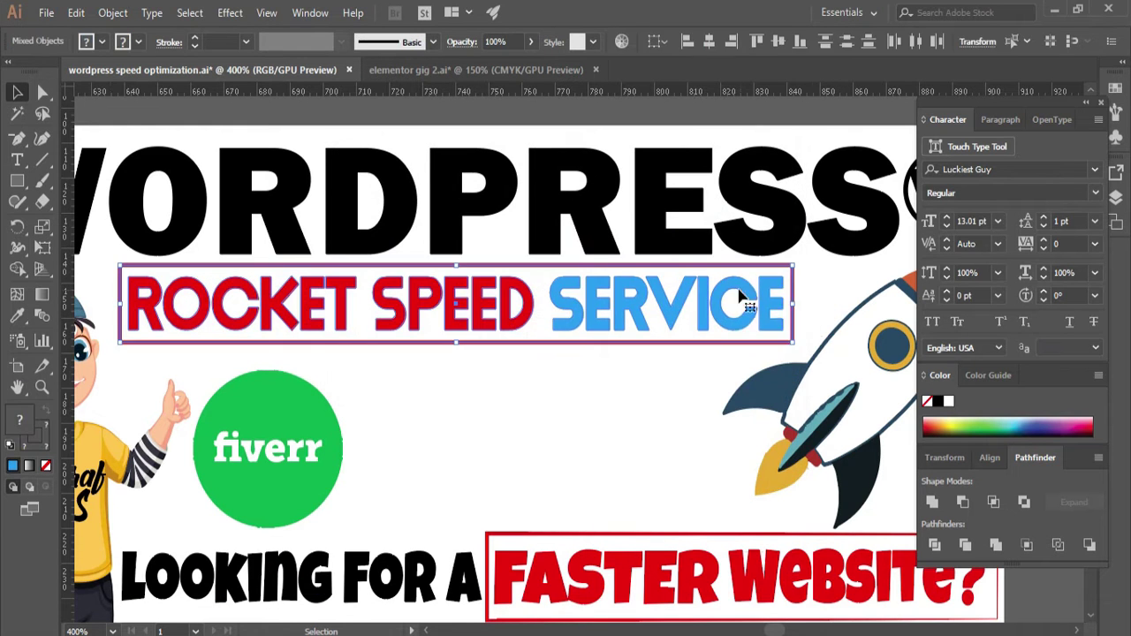
# Group ROCKET SPEED SERVICE with its red frame.
pyautogui.press('z')
pyautogui.keyDown('alt'); pyautogui.click(563, 386); pyautogui.keyUp('alt')
pyautogui.click(17, 92)
pyautogui.click(397, 292)
# Expand the framed ROCKET SPEED SERVICE group and scale it down slightly about its center.
pyautogui.click(113, 12)
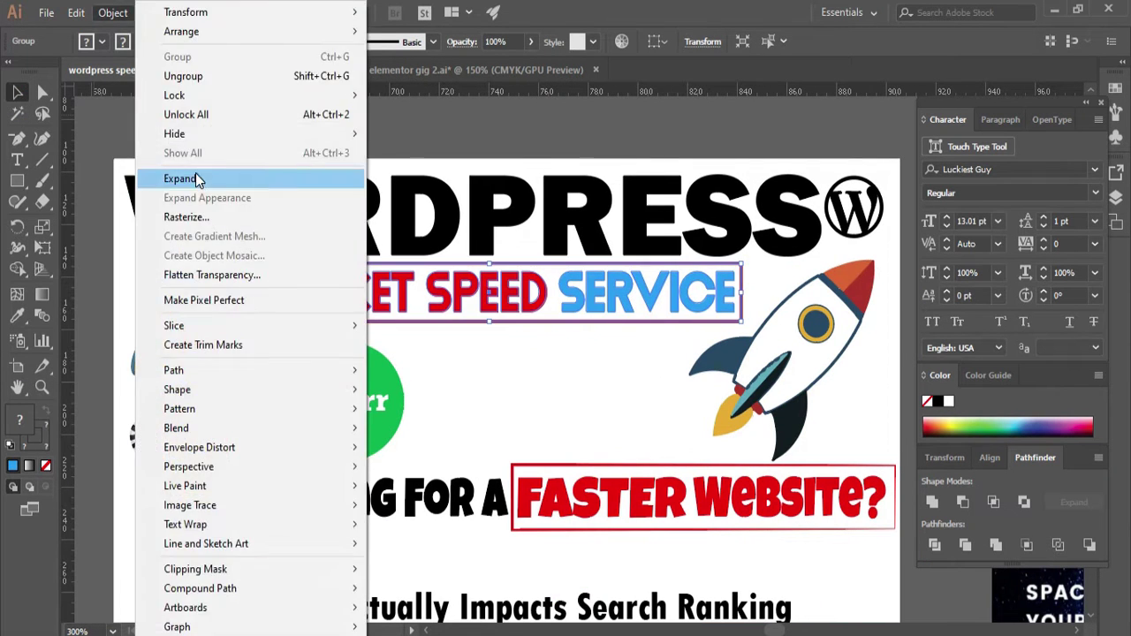
pyautogui.click(176, 177)
pyautogui.press('Return')
pyautogui.moveTo(758, 324); pyautogui.dragTo(736, 322)
# Expand the framed FASTER Website? group into plain filled shapes.
pyautogui.click(630, 517)
pyautogui.click(113, 12)
pyautogui.click(176, 177)
pyautogui.click(113, 13)
pyautogui.click(181, 176)
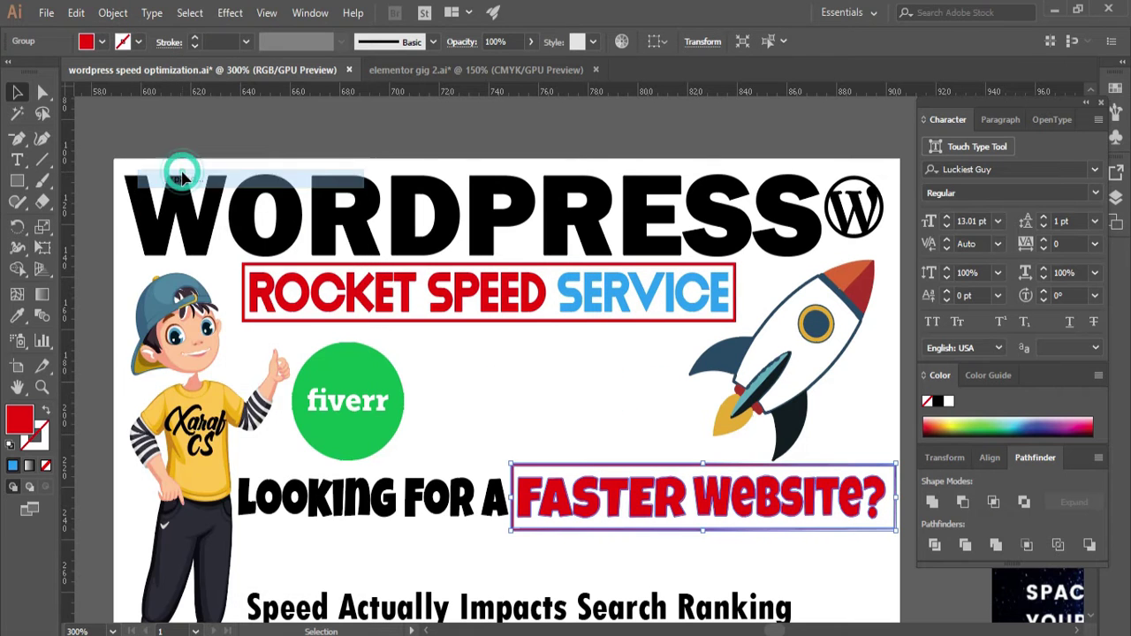
# Recolor the WORDPRESS headline and its logo with the light blue sampled from SERVICE.
pyautogui.hotkey('ctrl', '-')
pyautogui.click(530, 492)
pyautogui.click(19, 91)
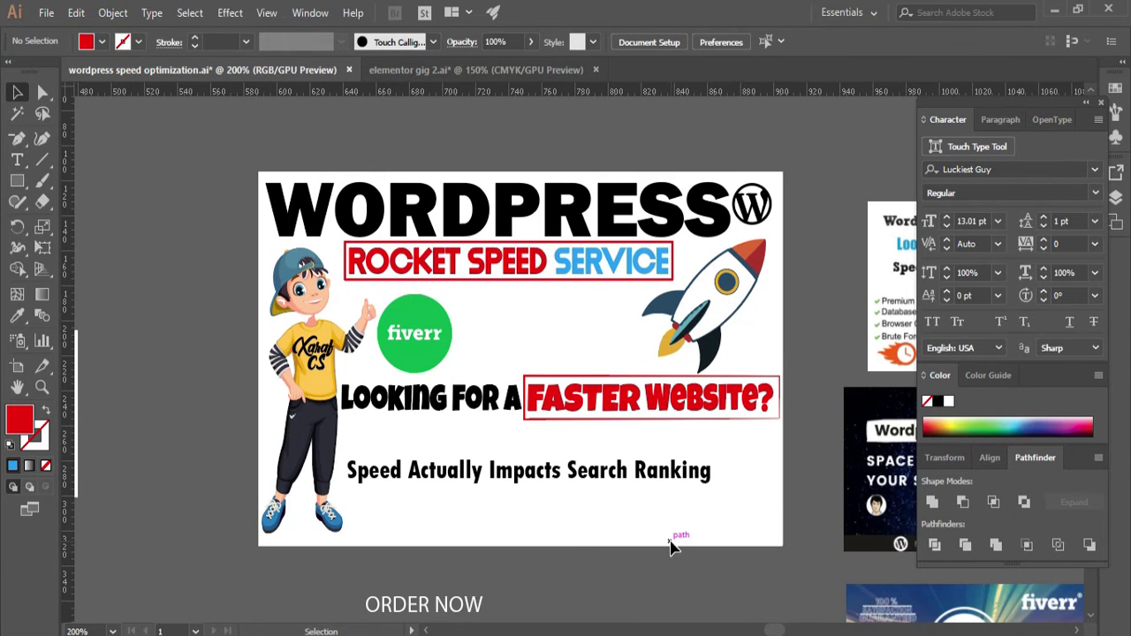
pyautogui.click(574, 207)
pyautogui.click(16, 315)
pyautogui.click(619, 261)
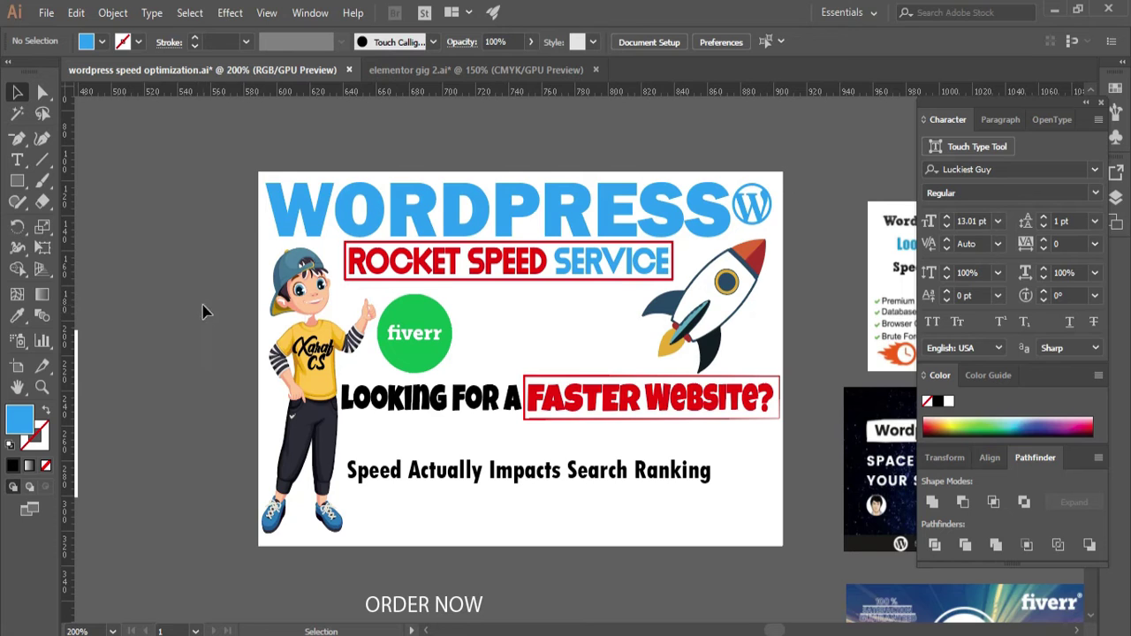
# Set Speed Actually Impacts Search Ranking on two centered lines below the LOOKING FOR line and enlarge it to 18.01 pt.
pyautogui.moveTo(633, 555); pyautogui.dragTo(495, 442)
pyautogui.press('t')
pyautogui.click(436, 416)
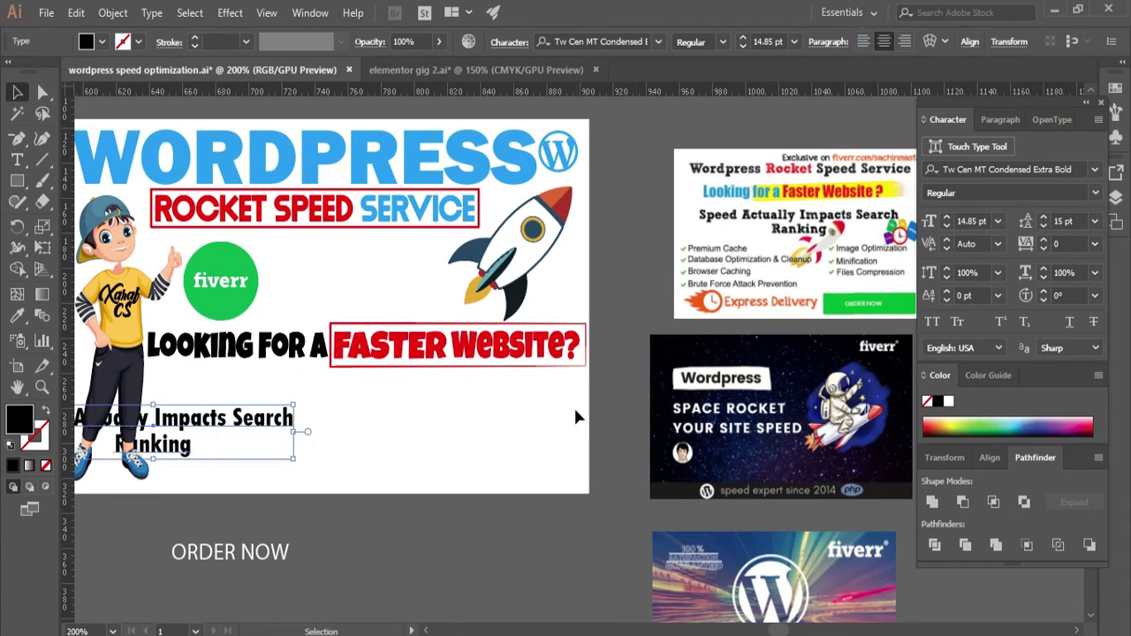
pyautogui.hotkey('ctrl', 'z')
pyautogui.moveTo(464, 451); pyautogui.dragTo(490, 453)
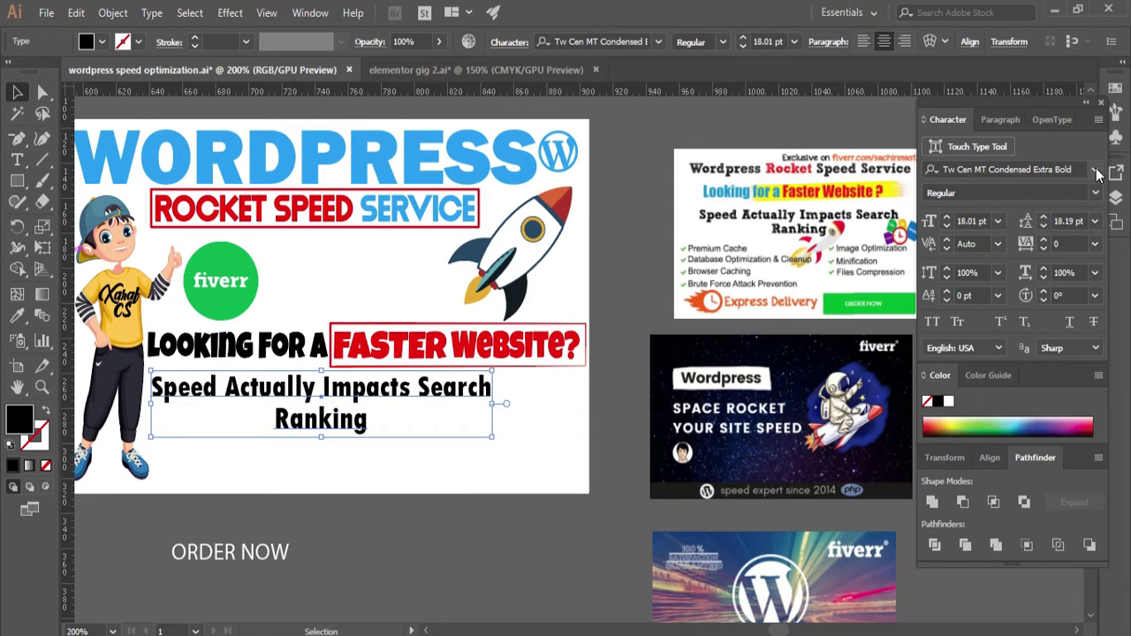
# Preview other fonts for the Speed Actually Impacts Search Ranking text, keep its font, and scale the text down.
pyautogui.click(1094, 169)
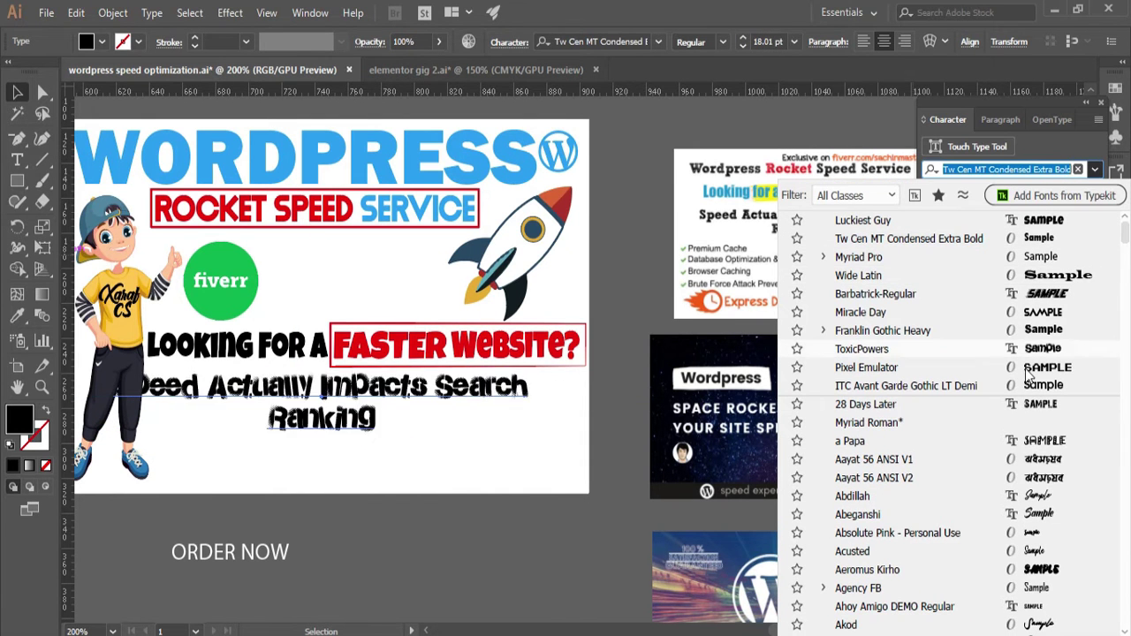
pyautogui.click(389, 499)
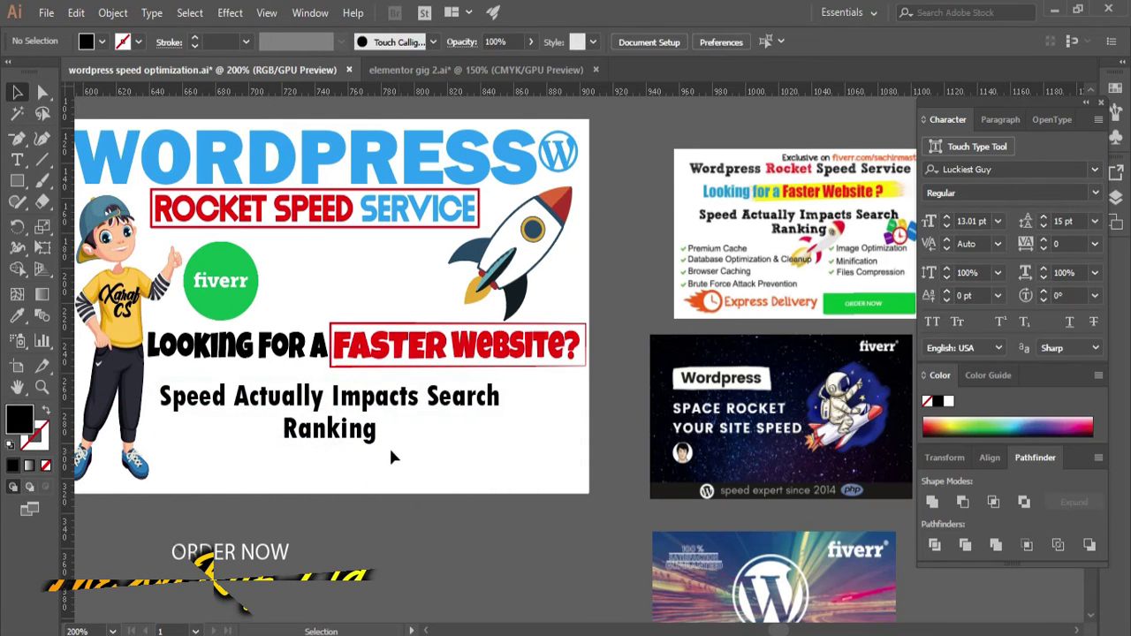
pyautogui.click(331, 426)
pyautogui.moveTo(510, 449); pyautogui.dragTo(457, 437)
# Recolor the Speed Actually Impacts Search Ranking text with the red sampled from the ROCKET SPEED line and outline it.
pyautogui.moveTo(342, 394); pyautogui.dragTo(345, 283)
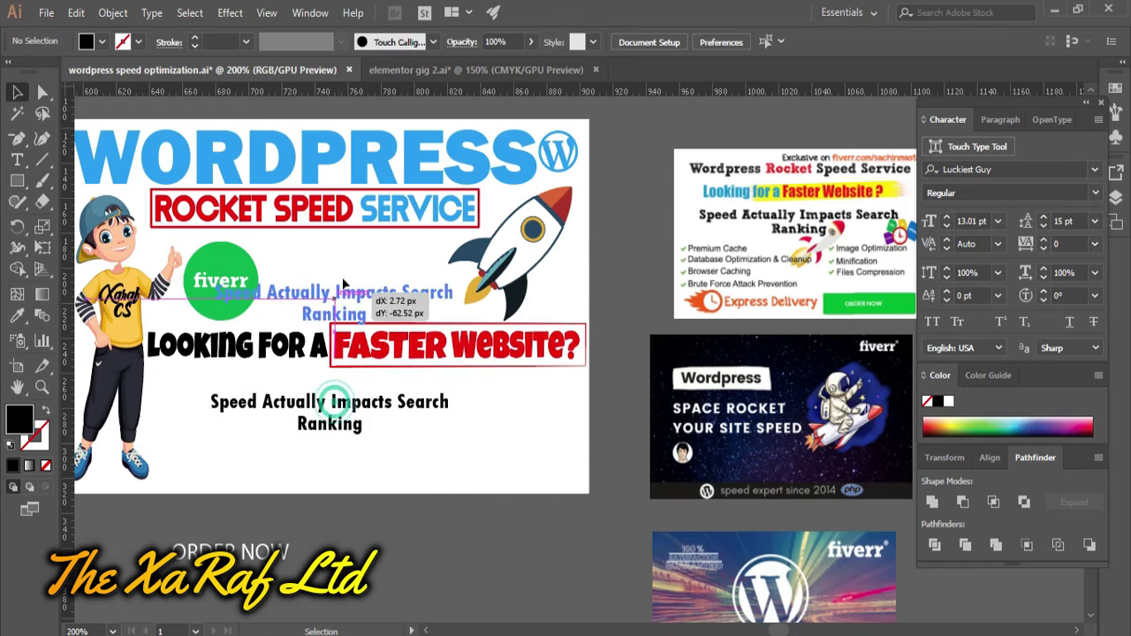
pyautogui.moveTo(458, 382); pyautogui.dragTo(1026, 404)
pyautogui.click(301, 196)
pyautogui.click(113, 12)
pyautogui.click(361, 479)
# Reposition the red Speed Actually Impacts Search Ranking text beneath the FASTER Website? frame.
pyautogui.press('z')
pyautogui.press('v')
pyautogui.moveTo(821, 387); pyautogui.dragTo(325, 392)
pyautogui.moveTo(652, 416); pyautogui.dragTo(606, 407)
pyautogui.click(320, 505)
pyautogui.moveTo(321, 505); pyautogui.dragTo(426, 517)
pyautogui.click(493, 400)
pyautogui.moveTo(714, 420); pyautogui.dragTo(710, 420)
pyautogui.click(734, 459)
# Move the green fiverr badge across the banner toward the rocket and nudge it upward.
pyautogui.press('z')
pyautogui.keyDown('alt'); pyautogui.click(662, 490); pyautogui.keyUp('alt')
pyautogui.moveTo(613, 469); pyautogui.dragTo(431, 606)
pyautogui.press('v')
pyautogui.moveTo(281, 303); pyautogui.dragTo(604, 301)
pyautogui.click(552, 389)
pyautogui.click(494, 328)
pyautogui.press('Up')
pyautogui.press('Up')
# Group the 24 HOURS PROJECT DELIVERY text with the 100% satisfaction badge and the fiverr badge.
pyautogui.press('z')
pyautogui.moveTo(503, 336); pyautogui.dragTo(375, 388)
pyautogui.press('v')
pyautogui.moveTo(419, 530); pyautogui.dragTo(411, 468)
pyautogui.moveTo(492, 546); pyautogui.dragTo(157, 481)
pyautogui.rightClick(411, 563)
pyautogui.click(454, 403)
pyautogui.moveTo(477, 495); pyautogui.dragTo(512, 530)
# Place the delivery text and badges in a row above the LOOKING FOR line, scaled to about 151 px wide.
pyautogui.moveTo(474, 599); pyautogui.dragTo(517, 420)
pyautogui.click(305, 208)
pyautogui.moveTo(391, 458); pyautogui.dragTo(424, 587)
pyautogui.moveTo(311, 222); pyautogui.dragTo(181, 482)
pyautogui.moveTo(424, 552); pyautogui.dragTo(395, 208)
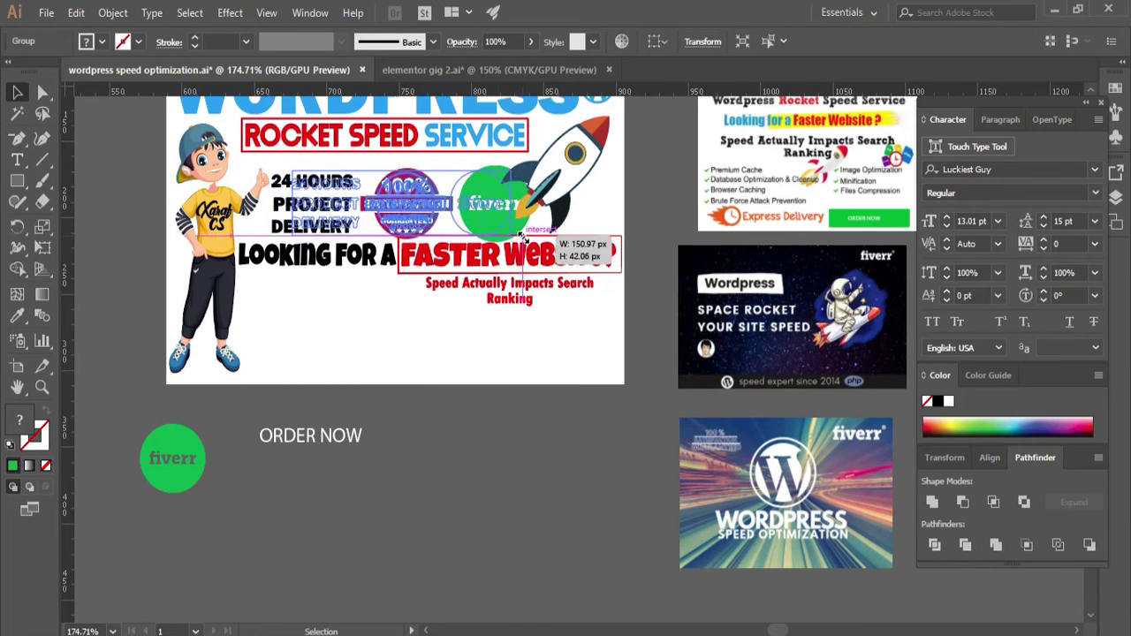
pyautogui.click(406, 557)
# Enlarge the red Speed Actually Impacts Search Ranking text and place it centrally below the LOOKING FOR line.
pyautogui.scroll(3, 542, 530)
pyautogui.moveTo(541, 460); pyautogui.dragTo(511, 415)
pyautogui.moveTo(611, 420)
pyautogui.mouseDown()
pyautogui.moveTo(597, 421)
pyautogui.moveTo(618, 427)
pyautogui.mouseUp()
pyautogui.moveTo(547, 437); pyautogui.dragTo(497, 485)
pyautogui.press('z')
pyautogui.click(588, 485)
pyautogui.keyDown('alt'); pyautogui.click(547, 363); pyautogui.keyUp('alt')
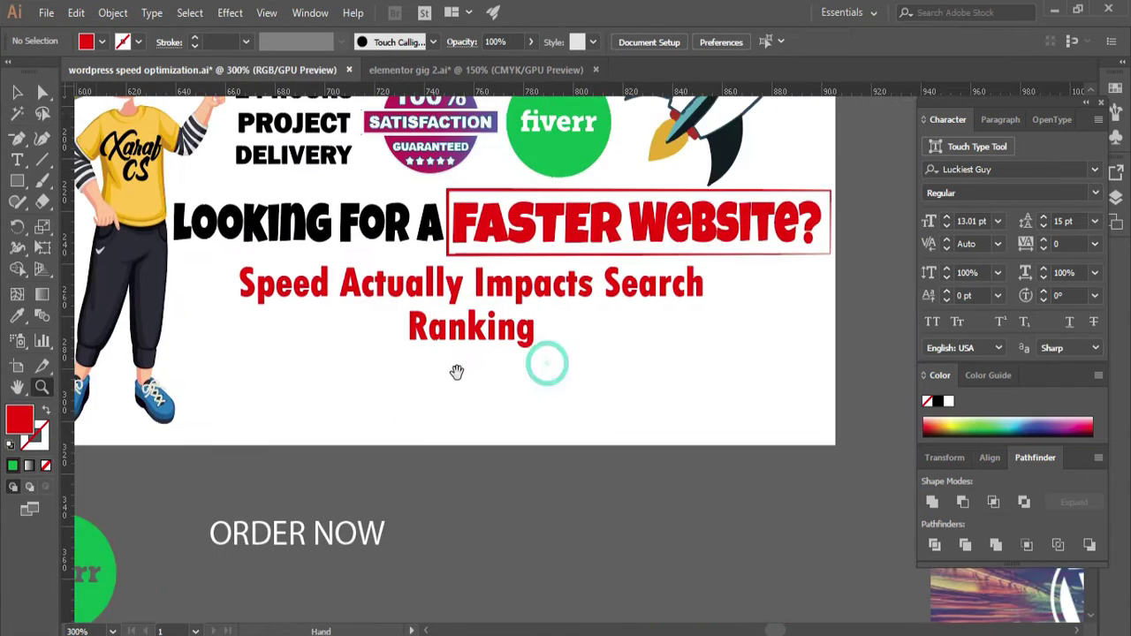
# Draw an unfilled rectangle with a 1 pt red outline around Speed Actually Impacts Search Ranking.
pyautogui.moveTo(735, 367); pyautogui.dragTo(718, 352)
pyautogui.click(46, 409)
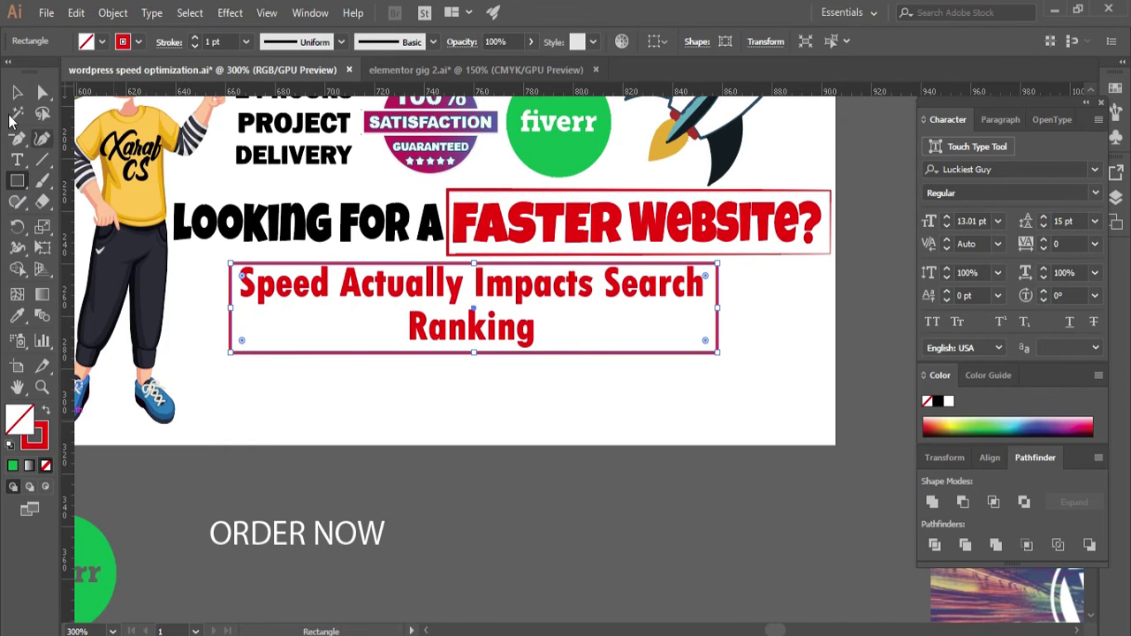
pyautogui.click(16, 92)
# Center the Speed Actually Impacts Search Ranking text within its red frame.
pyautogui.moveTo(353, 393); pyautogui.dragTo(468, 313)
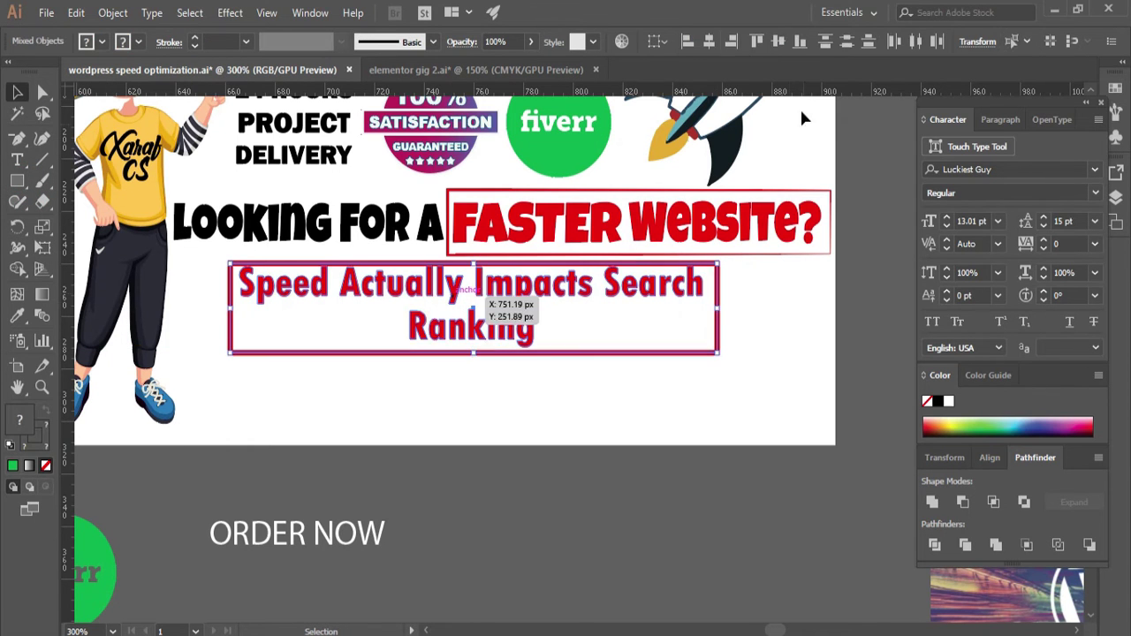
pyautogui.click(711, 41)
pyautogui.click(573, 433)
pyautogui.moveTo(495, 335); pyautogui.dragTo(560, 412)
pyautogui.hotkey('ctrl', 'g')
pyautogui.click(115, 14)
pyautogui.click(402, 37)
pyautogui.click(651, 457)
pyautogui.click(644, 512)
pyautogui.moveTo(668, 429); pyautogui.dragTo(448, 351)
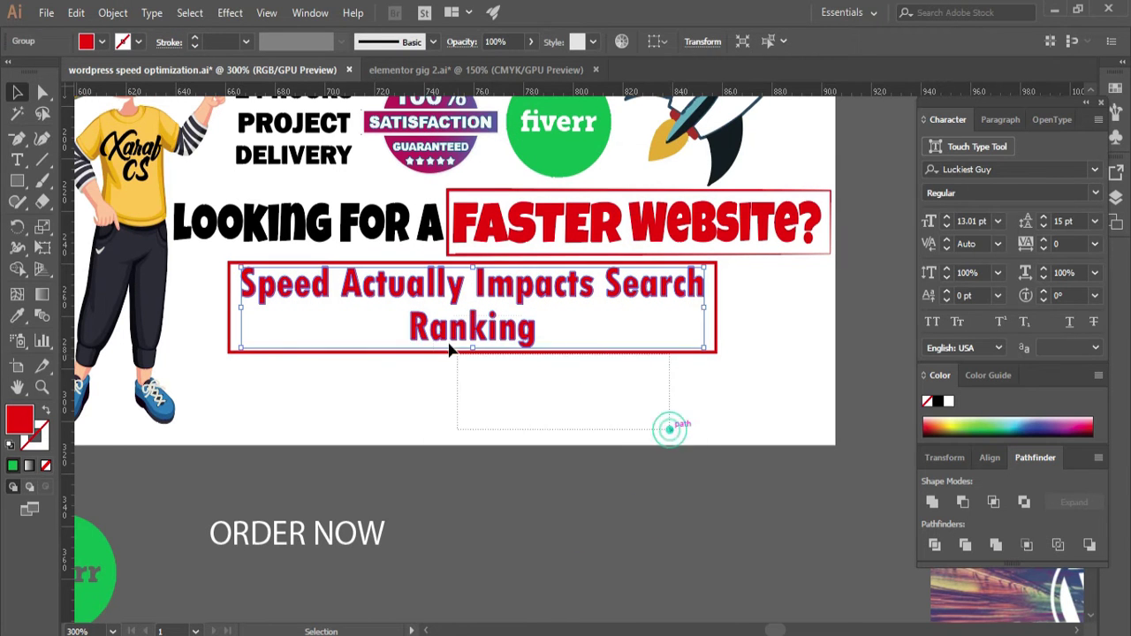
pyautogui.click(721, 417)
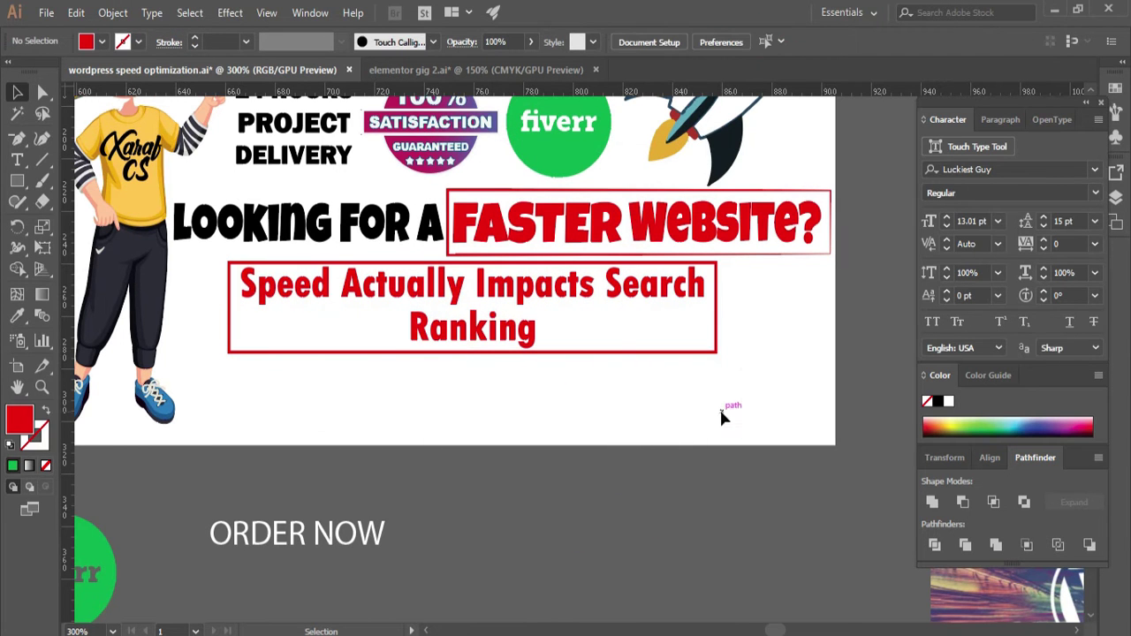
# Apply a variable stroke width profile to the frame around Speed Actually Impacts Search Ranking.
pyautogui.click(608, 352)
pyautogui.click(340, 42)
pyautogui.click(283, 98)
pyautogui.click(574, 468)
# Group Speed Actually Impacts Search Ranking with its frame and scale the group down.
pyautogui.moveTo(596, 384); pyautogui.dragTo(507, 319)
pyautogui.rightClick(472, 286)
pyautogui.click(542, 403)
pyautogui.moveTo(716, 353); pyautogui.dragTo(684, 331)
pyautogui.click(638, 332)
# Fit the framed Speed Actually Impacts Search Ranking group beside the boy, directly under the start of the LOOKING FOR line.
pyautogui.moveTo(462, 320); pyautogui.dragTo(646, 298)
pyautogui.click(492, 435)
pyautogui.moveTo(574, 404); pyautogui.dragTo(583, 415)
pyautogui.moveTo(677, 310); pyautogui.dragTo(327, 313)
pyautogui.moveTo(437, 318); pyautogui.dragTo(464, 331)
pyautogui.moveTo(328, 310); pyautogui.dragTo(424, 349)
pyautogui.moveTo(557, 362); pyautogui.dragTo(619, 376)
pyautogui.click(647, 454)
pyautogui.moveTo(477, 398); pyautogui.dragTo(604, 438)
pyautogui.moveTo(567, 398); pyautogui.dragTo(548, 378)
# Fill the ORDER NOW text with the fiverr badge's green and set its font to AMCAP Eternal.
pyautogui.press('z')
pyautogui.keyDown('alt'); pyautogui.click(630, 447); pyautogui.keyUp('alt')
pyautogui.keyDown('alt'); pyautogui.click(631, 447); pyautogui.keyUp('alt')
pyautogui.keyDown('alt'); pyautogui.click(630, 389); pyautogui.keyUp('alt')
pyautogui.click(19, 93)
pyautogui.click(393, 380)
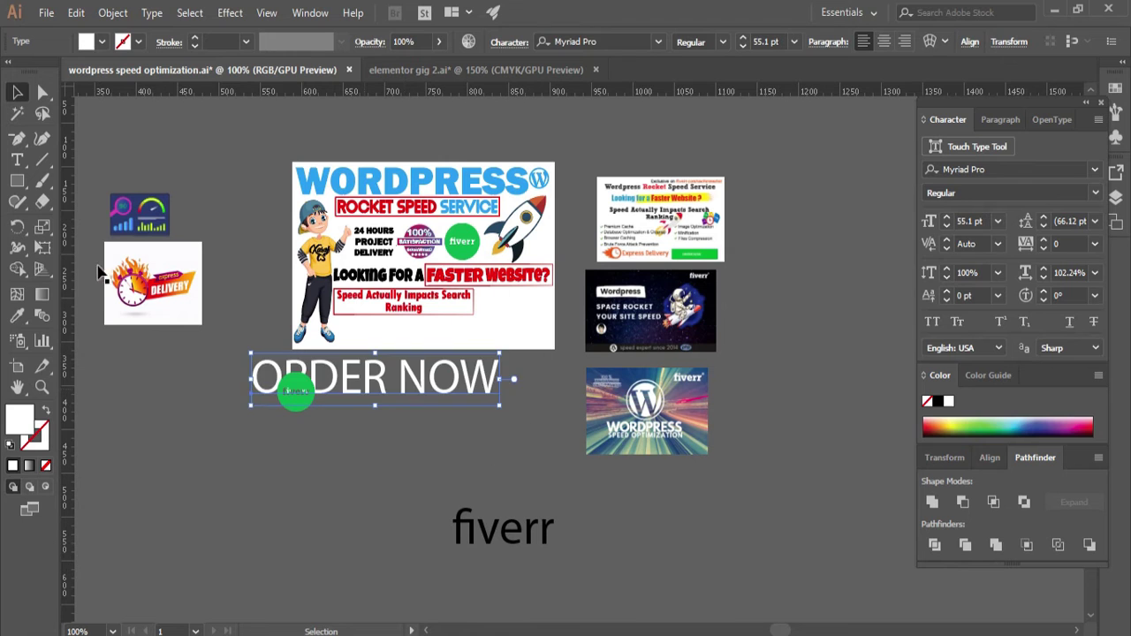
pyautogui.click(1095, 169)
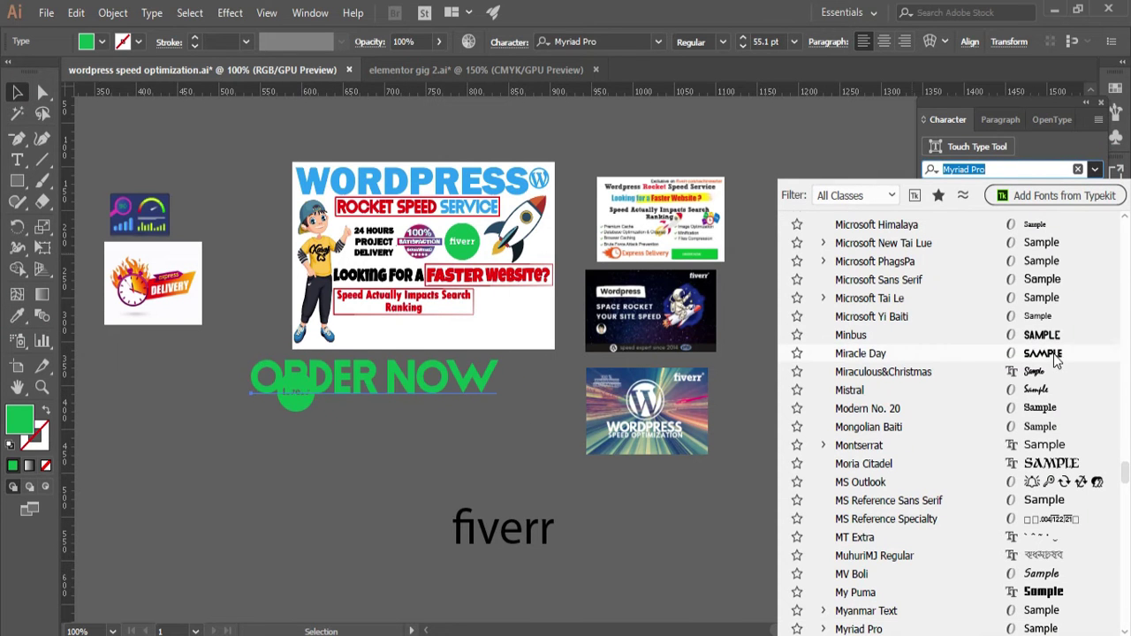
pyautogui.scroll(15, 1048, 353)
pyautogui.scroll(-6, 1069, 452)
pyautogui.click(1064, 477)
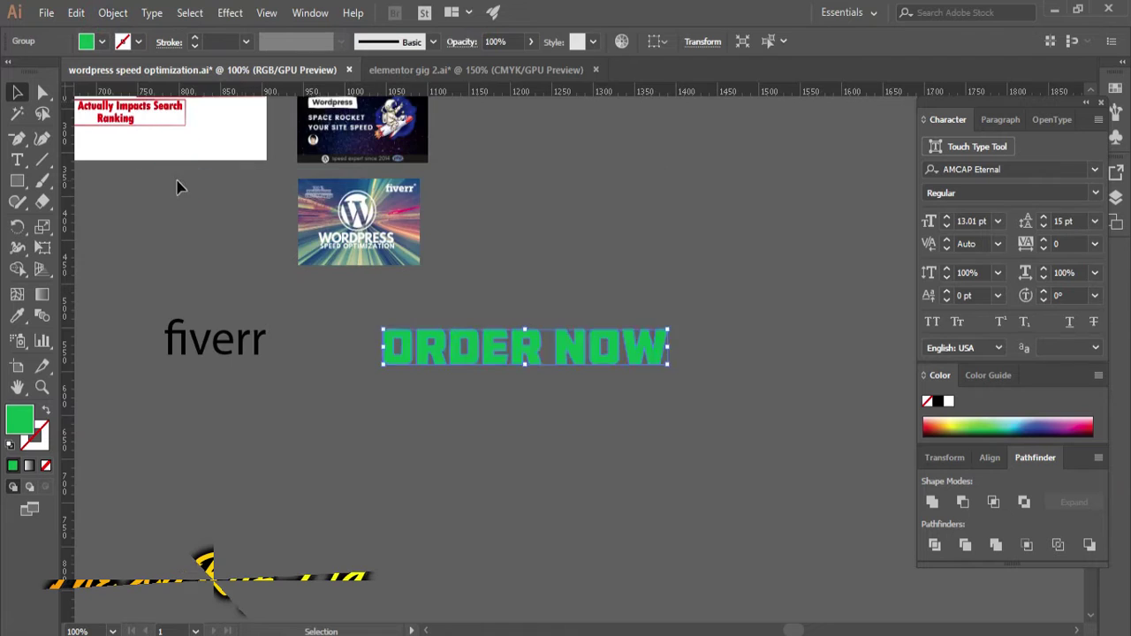
# Draw a wide green rectangle over the ORDER NOW lettering beside the artboard as a button shape.
pyautogui.click(541, 355)
pyautogui.press('Escape')
pyautogui.moveTo(151, 294)
pyautogui.mouseDown()
pyautogui.moveTo(846, 396)
pyautogui.moveTo(842, 405)
pyautogui.mouseUp()
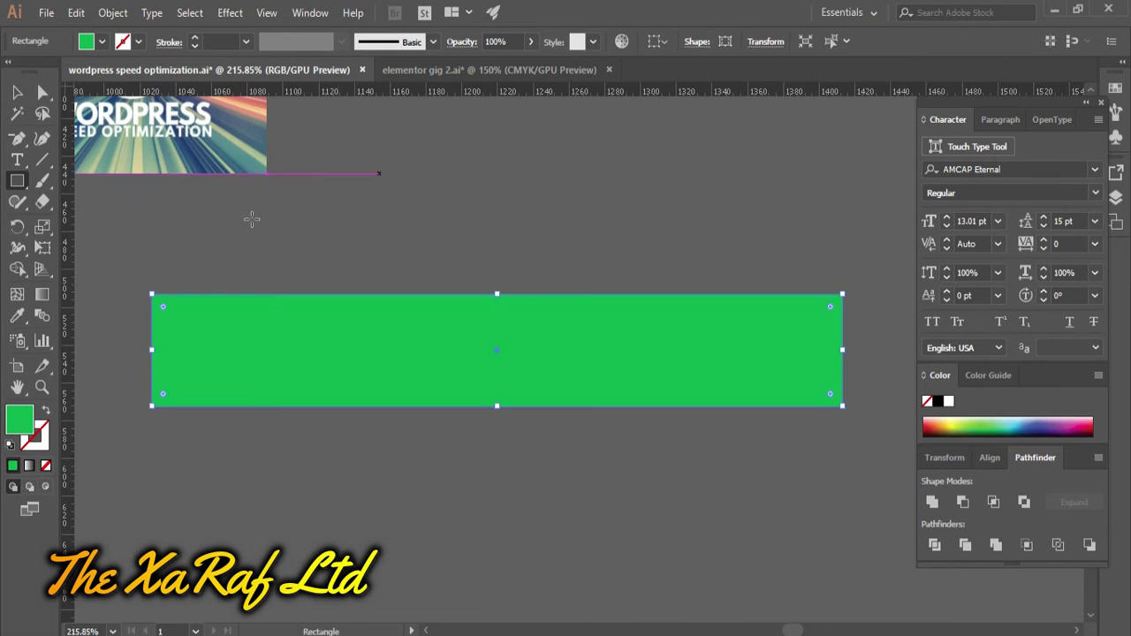
# Turn the green rectangle into a thicker outlined frame around ORDER NOW and expand the text and frame.
pyautogui.click(40, 409)
pyautogui.click(194, 38)
pyautogui.click(194, 38)
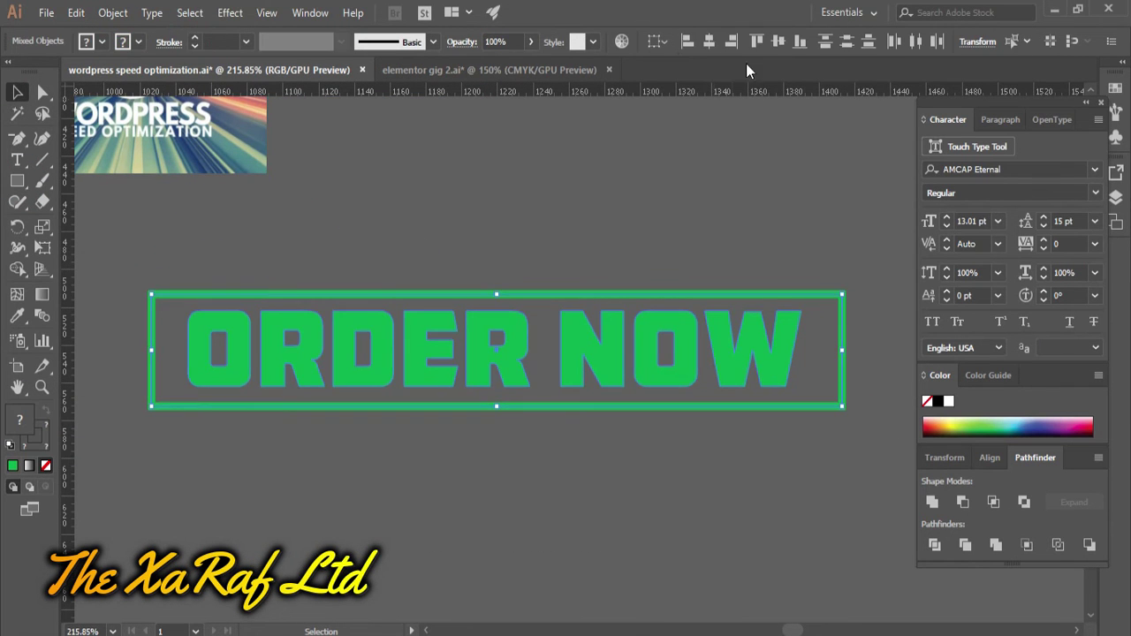
pyautogui.click(112, 12)
pyautogui.click(182, 186)
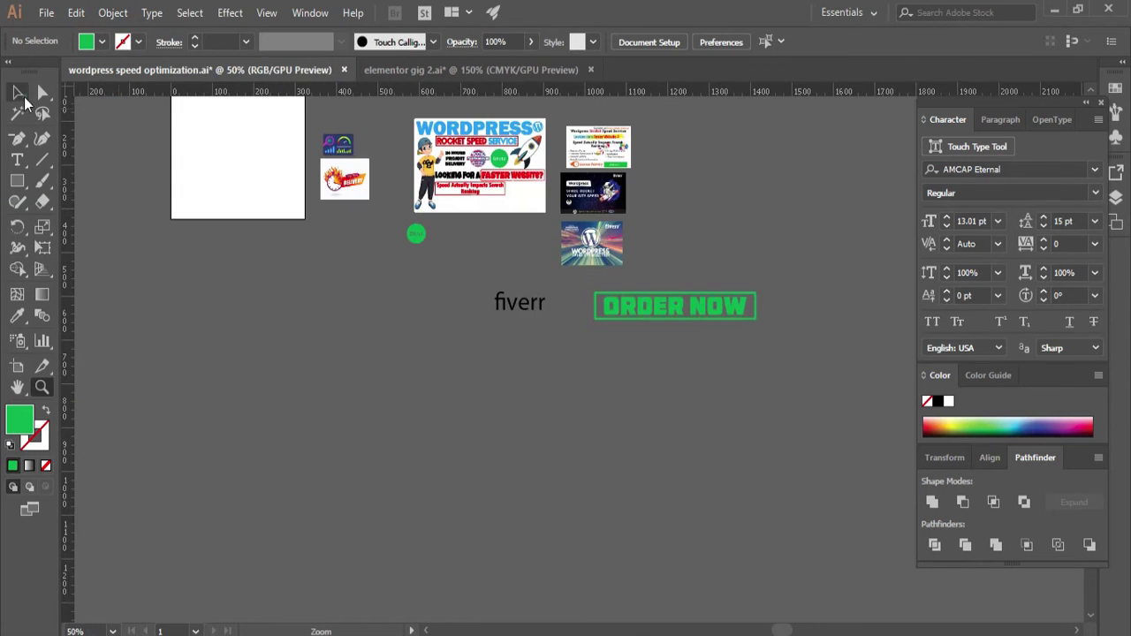
# Move the framed ORDER NOW onto the artboard's bottom edge beneath the tagline and scale it down.
pyautogui.click(722, 305)
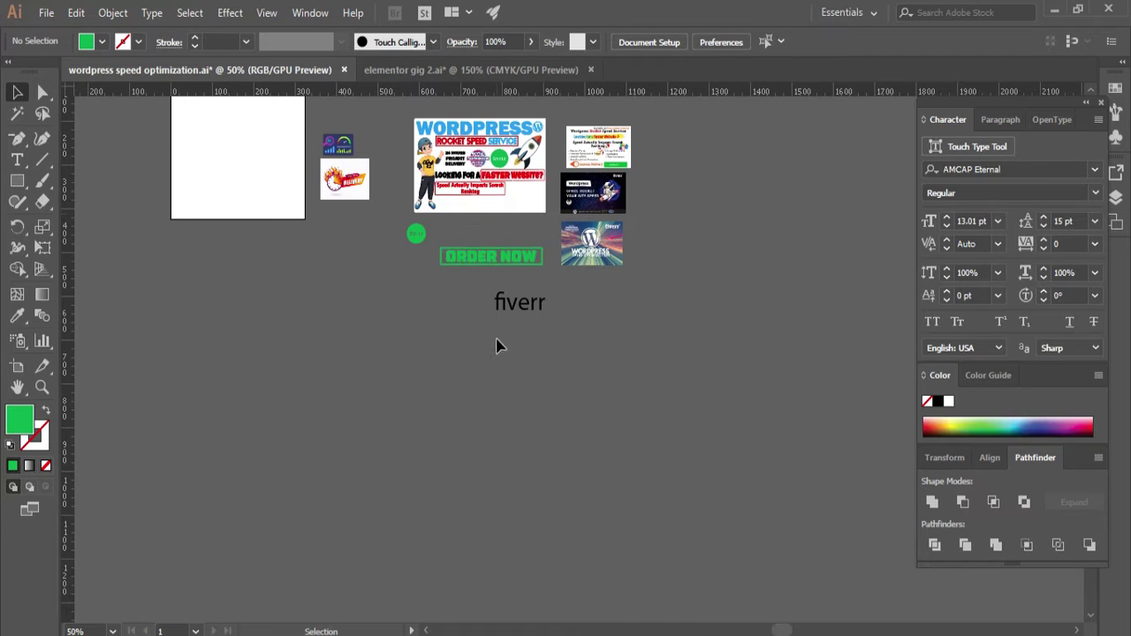
pyautogui.press('z')
pyautogui.moveTo(484, 202); pyautogui.dragTo(565, 204)
pyautogui.click(17, 92)
pyautogui.moveTo(529, 485); pyautogui.dragTo(539, 386)
pyautogui.moveTo(622, 398); pyautogui.dragTo(546, 387)
pyautogui.click(496, 431)
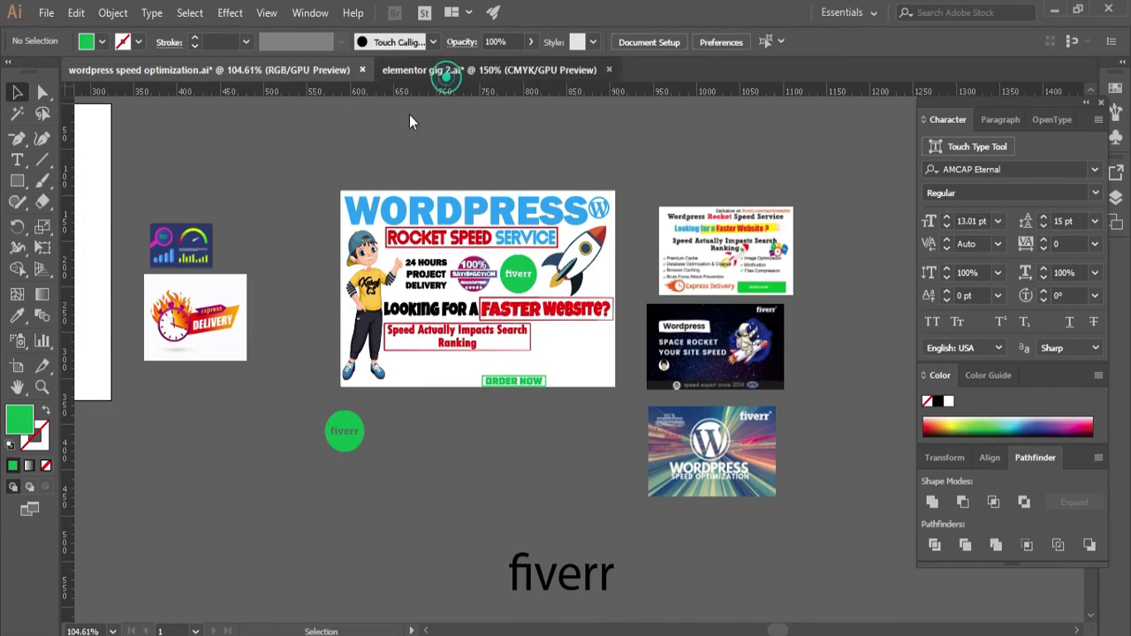
# Close the elementor gig 2.ai document.
pyautogui.click(446, 76)
pyautogui.click(609, 70)
pyautogui.click(648, 349)
# Enlarge the framed ORDER NOW group near the bottom of the banner.
pyautogui.press('z')
pyautogui.moveTo(490, 270); pyautogui.dragTo(639, 357)
pyautogui.press('v')
pyautogui.moveTo(569, 463); pyautogui.dragTo(570, 438)
pyautogui.moveTo(598, 443); pyautogui.dragTo(653, 464)
pyautogui.click(649, 516)
pyautogui.moveTo(565, 477); pyautogui.dragTo(612, 505)
pyautogui.click(579, 460)
# Recolor ORDER NOW and its frame in the taglines' red and shift the group toward the banner's lower-right corner.
pyautogui.click(20, 89)
pyautogui.click(564, 568)
pyautogui.moveTo(565, 568); pyautogui.dragTo(365, 561)
pyautogui.moveTo(442, 457); pyautogui.dragTo(463, 458)
pyautogui.moveTo(519, 473); pyautogui.dragTo(553, 478)
pyautogui.click(500, 467)
pyautogui.press('Right')
pyautogui.press('Right')
pyautogui.press('Right')
pyautogui.press('Right')
pyautogui.press('Right')
pyautogui.press('Right')
pyautogui.press('Right')
pyautogui.press('Right')
pyautogui.press('Right')
pyautogui.press('Right')
pyautogui.press('Right')
pyautogui.press('Right')
pyautogui.press('Right')
pyautogui.press('Right')
pyautogui.press('Right')
pyautogui.press('Right')
pyautogui.press('Right')
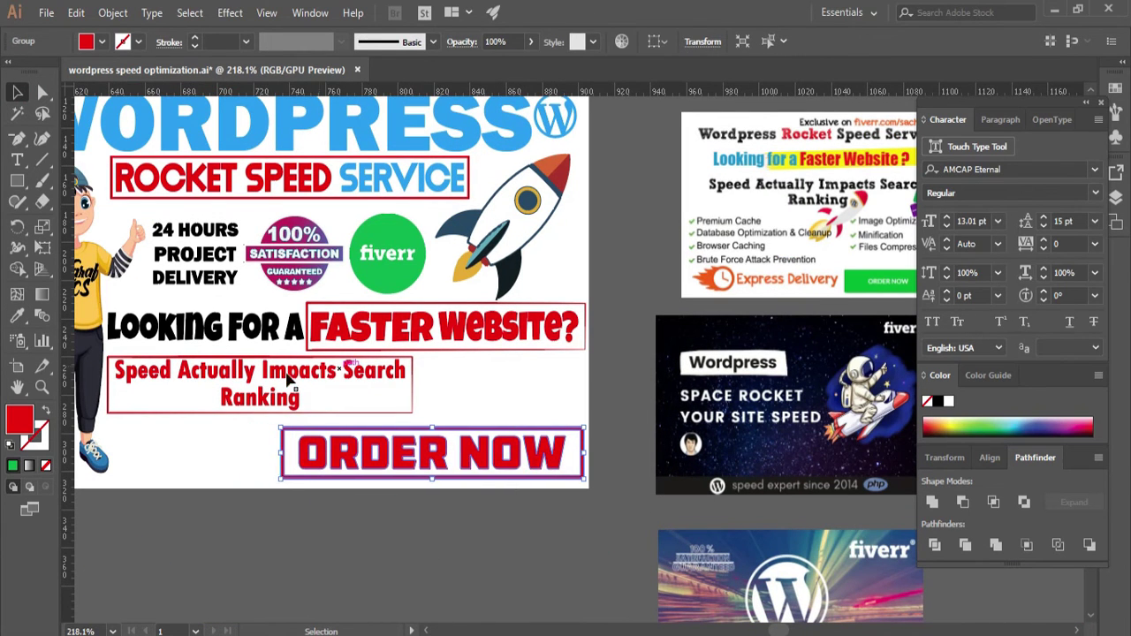
# Delete the framed Speed Actually Impacts Search Ranking text and move ORDER NOW closer to the boy's shoes.
pyautogui.click(293, 394)
pyautogui.press('Delete')
pyautogui.moveTo(259, 480); pyautogui.dragTo(220, 477)
pyautogui.click(422, 564)
pyautogui.moveTo(422, 564); pyautogui.dragTo(553, 588)
pyautogui.press('z')
pyautogui.keyDown('alt'); pyautogui.click(354, 530); pyautogui.keyUp('alt')
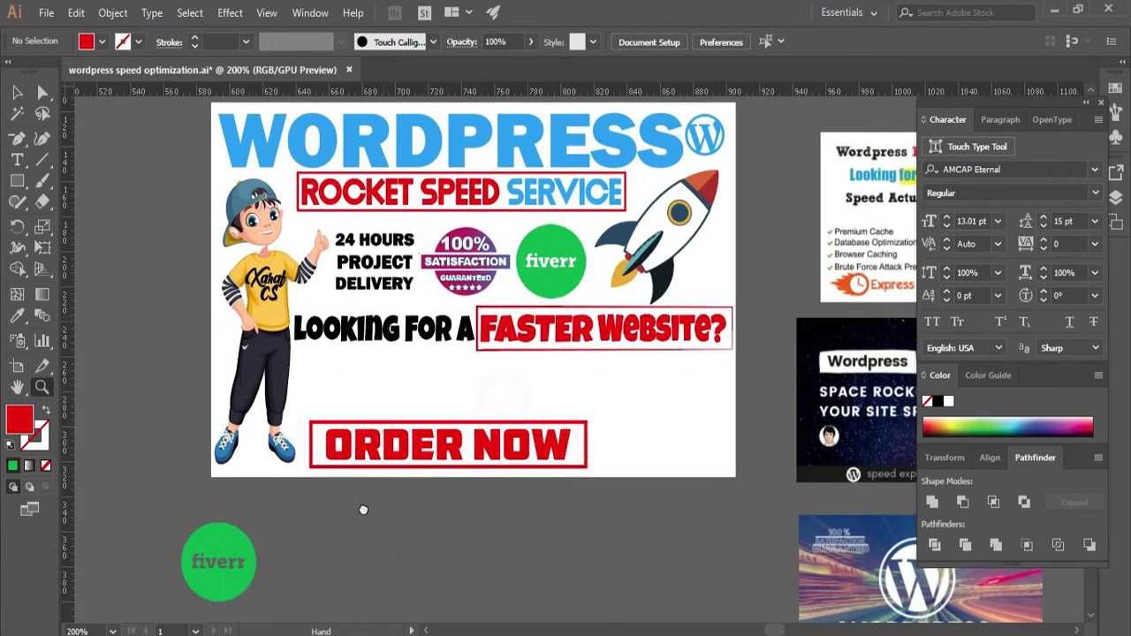
# Nudge the LOOKING FOR A FASTER WEBSITE? line and the badge row slightly down.
pyautogui.moveTo(361, 507); pyautogui.dragTo(342, 520)
pyautogui.press('v')
pyautogui.click(477, 349)
pyautogui.press('Down')
pyautogui.press('Down')
pyautogui.press('Down')
pyautogui.press('Down')
pyautogui.click(398, 399)
pyautogui.click(328, 296)
pyautogui.press('Down')
pyautogui.press('Down')
pyautogui.press('Down')
pyautogui.press('Down')
pyautogui.click(637, 413)
# Nudge the framed ROCKET SPEED SERVICE tagline slightly down and to the left.
pyautogui.click(473, 202)
pyautogui.press('Down')
pyautogui.press('Down')
pyautogui.press('Down')
pyautogui.press('Down')
pyautogui.press('Left')
pyautogui.press('Left')
pyautogui.press('Left')
pyautogui.press('Left')
pyautogui.press('Down')
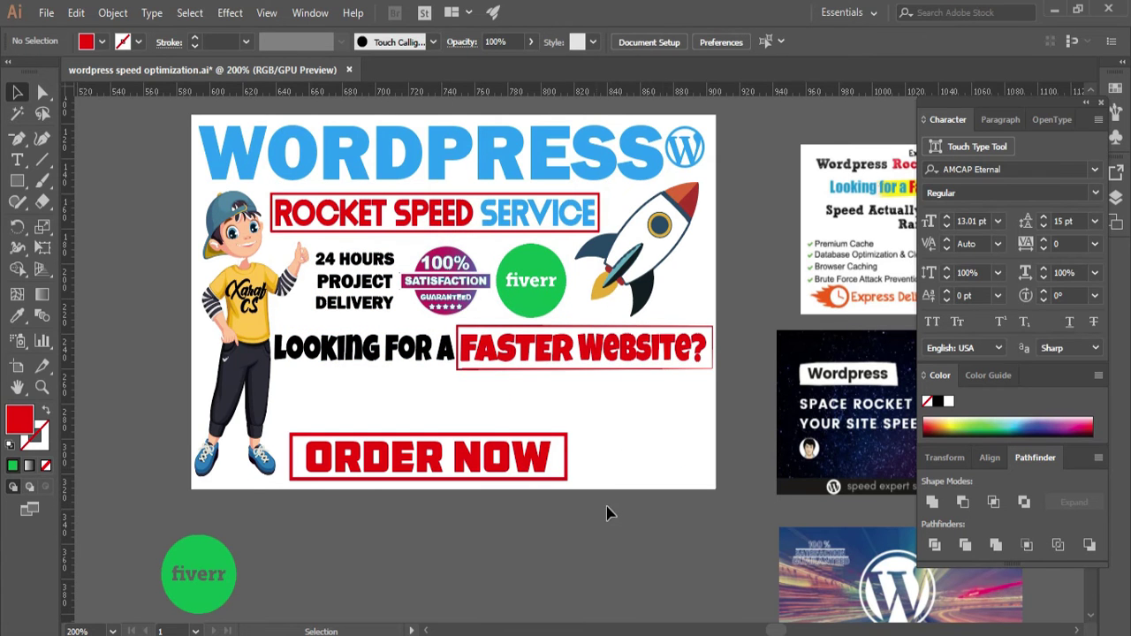
# Place the Express Delivery image in the banner's lower-right corner and scale it down to fit beside ORDER NOW.
pyautogui.scroll(-1, 606, 512)
pyautogui.moveTo(737, 477); pyautogui.dragTo(586, 496)
pyautogui.moveTo(299, 469); pyautogui.dragTo(798, 520)
pyautogui.click(342, 362)
pyautogui.moveTo(358, 306); pyautogui.dragTo(320, 335)
pyautogui.moveTo(409, 379); pyautogui.dragTo(352, 386)
pyautogui.moveTo(234, 405); pyautogui.dragTo(573, 513)
pyautogui.click(521, 560)
pyautogui.click(578, 620)
# Enlarge the ORDER NOW group slightly and position it between the boy and the Express Delivery image.
pyautogui.moveTo(392, 512); pyautogui.dragTo(391, 490)
pyautogui.moveTo(470, 501); pyautogui.dragTo(474, 505)
pyautogui.press('Down')
pyautogui.press('Right')
pyautogui.press('Up')
pyautogui.press('Up')
pyautogui.click(319, 13)
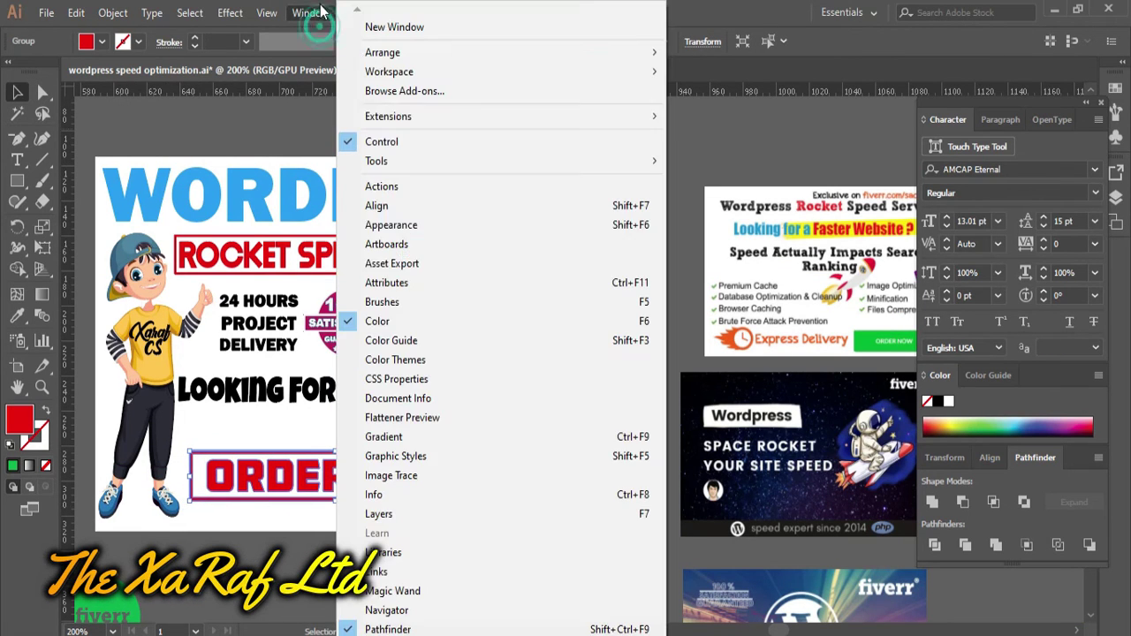
pyautogui.scroll(-5, 500, 327)
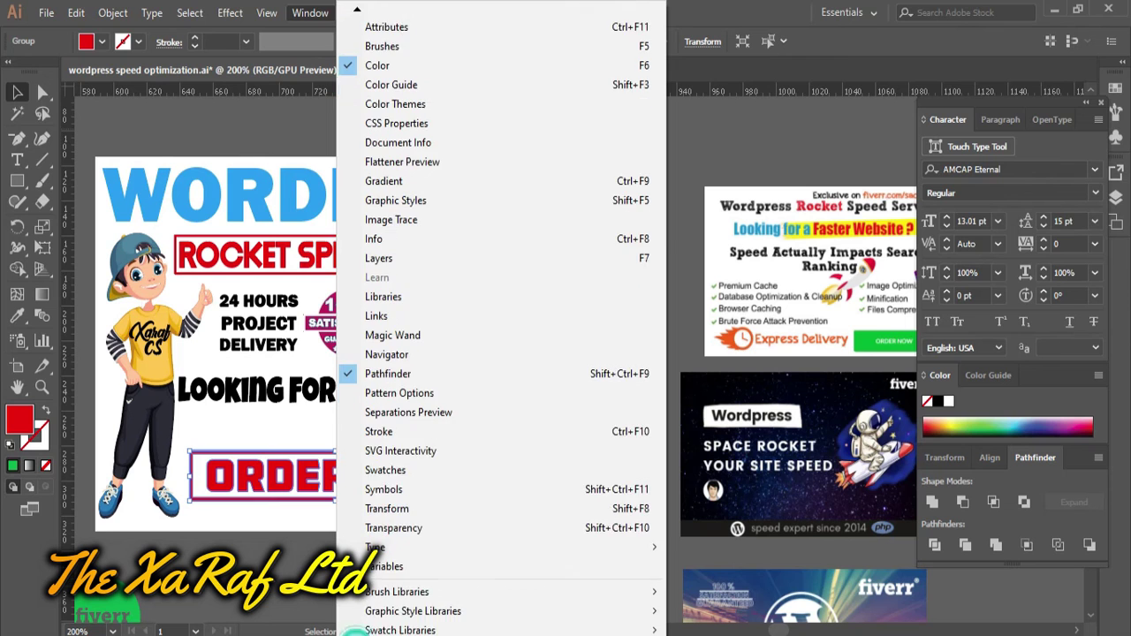
pyautogui.moveTo(262, 9)
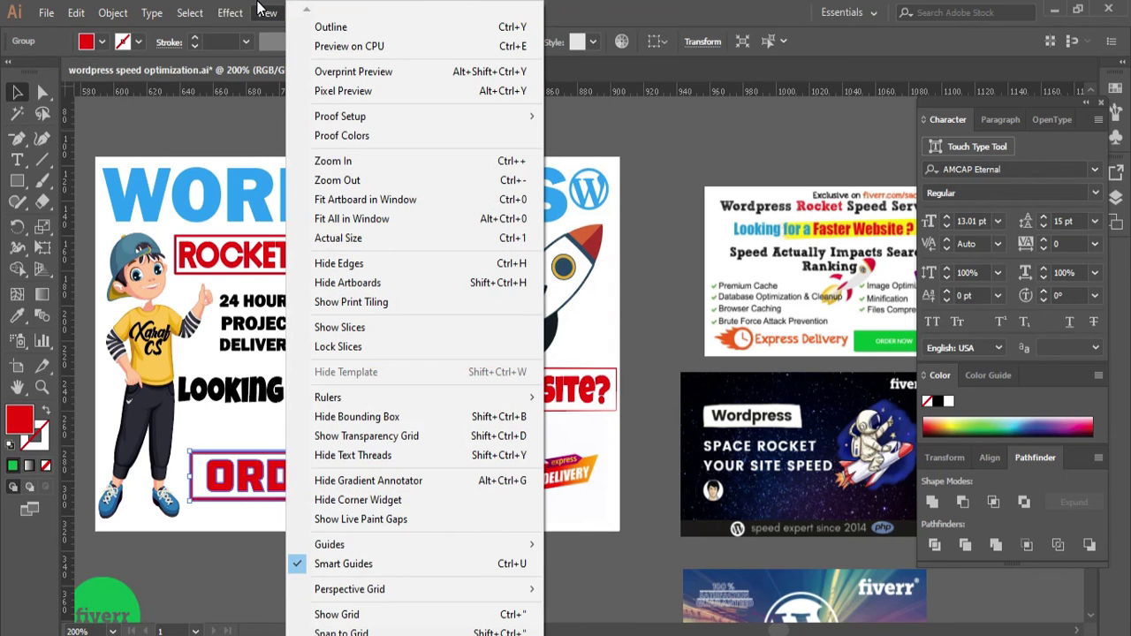
pyautogui.scroll(-2, 340, 629)
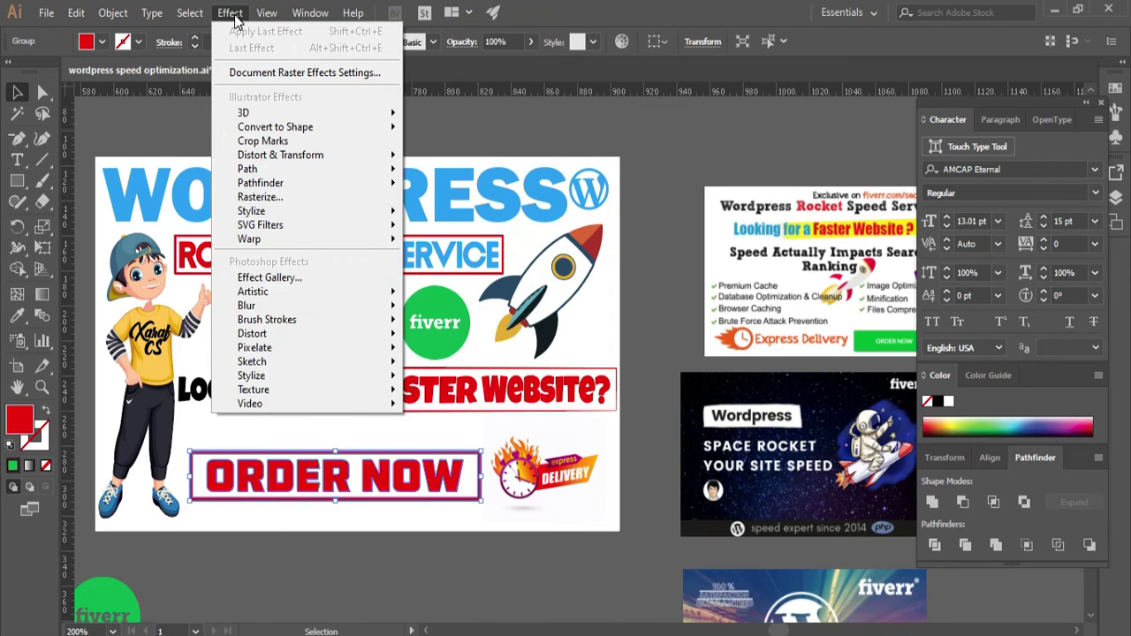
pyautogui.moveTo(149, 16)
pyautogui.moveTo(107, 14)
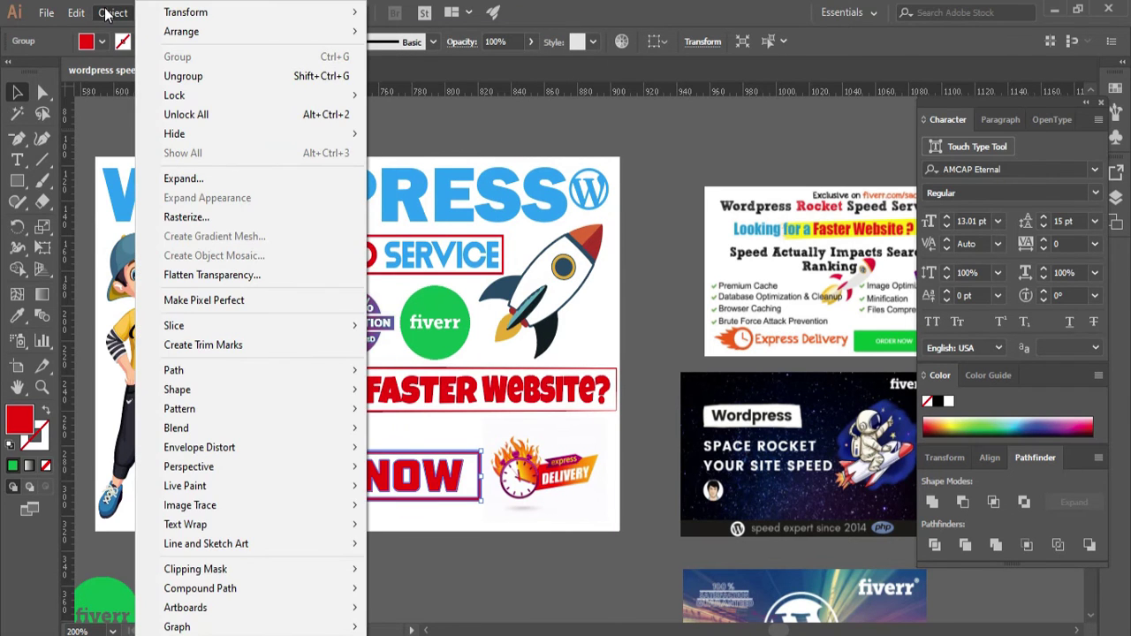
pyautogui.click(698, 160)
# Try to draw a curved shadow shape below the ORDER NOW frame with the Pen tool.
pyautogui.scroll(4, 532, 454)
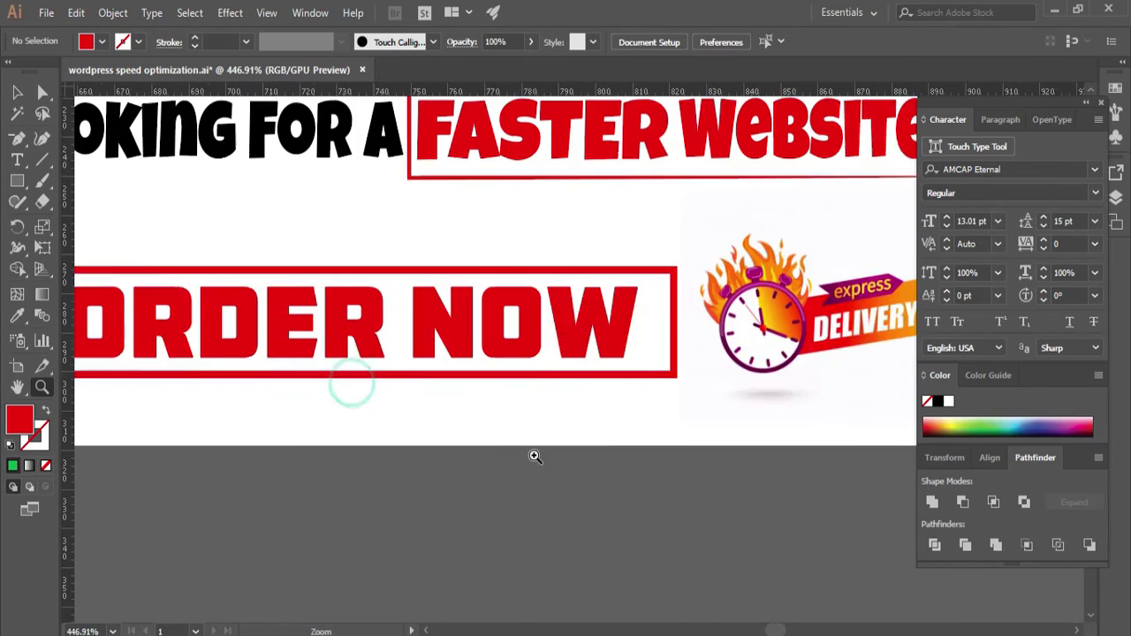
pyautogui.press('p')
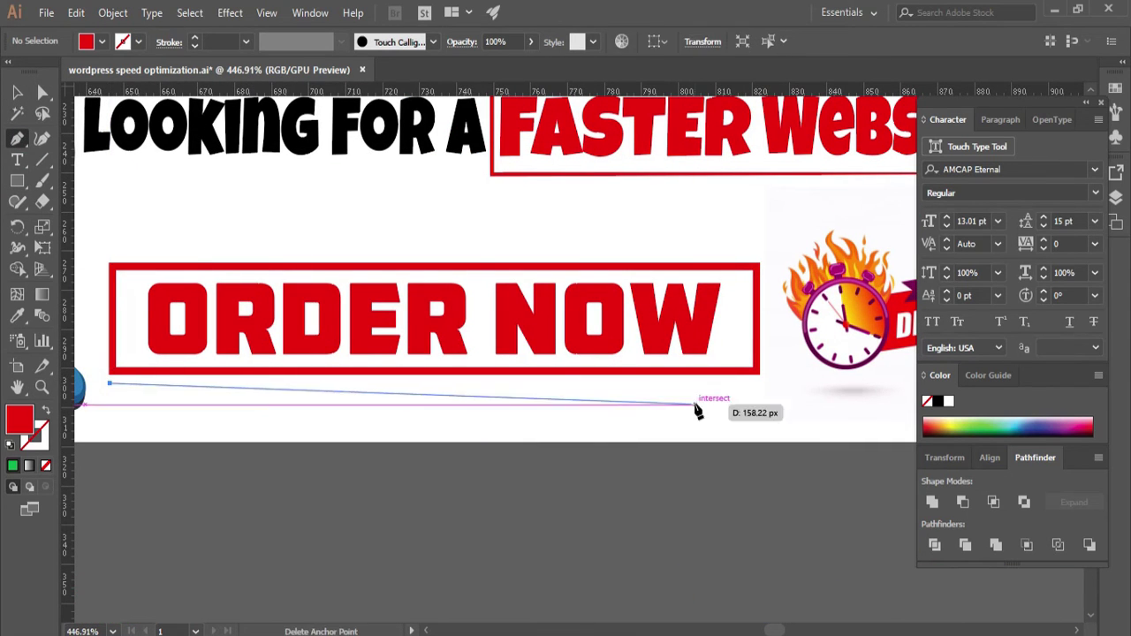
pyautogui.moveTo(649, 455); pyautogui.dragTo(649, 456)
pyautogui.moveTo(109, 382)
pyautogui.mouseDown()
pyautogui.moveTo(162, 397)
pyautogui.moveTo(114, 395)
pyautogui.mouseUp()
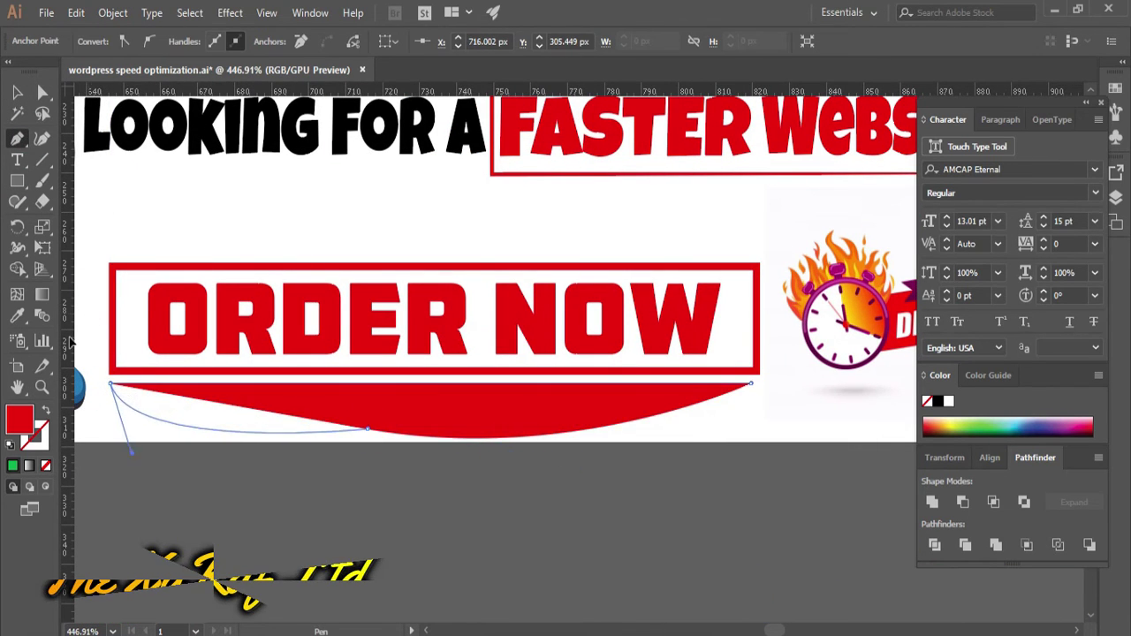
pyautogui.hscroll(-1, 69, 343)
pyautogui.hotkey('ctrl', 'z')
# Draw a closed shape with a straight top and downward-curved bottom spanning the width below the ORDER NOW frame.
pyautogui.moveTo(402, 439); pyautogui.dragTo(421, 451)
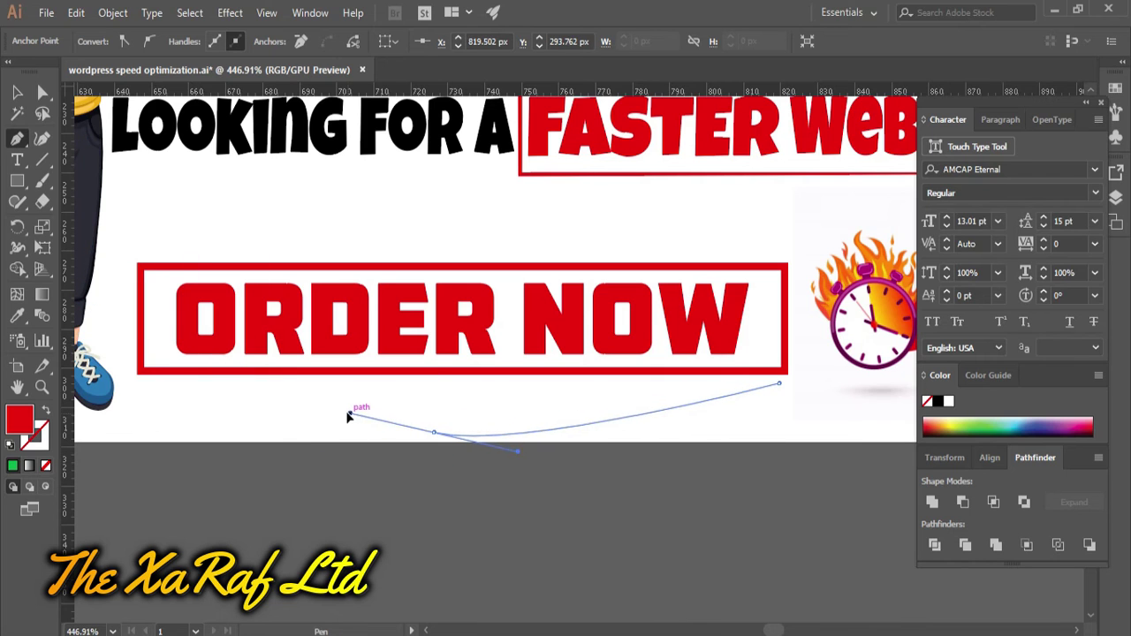
pyautogui.click(138, 383)
pyautogui.hscroll(-5, 113, 337)
pyautogui.moveTo(439, 557); pyautogui.dragTo(278, 399)
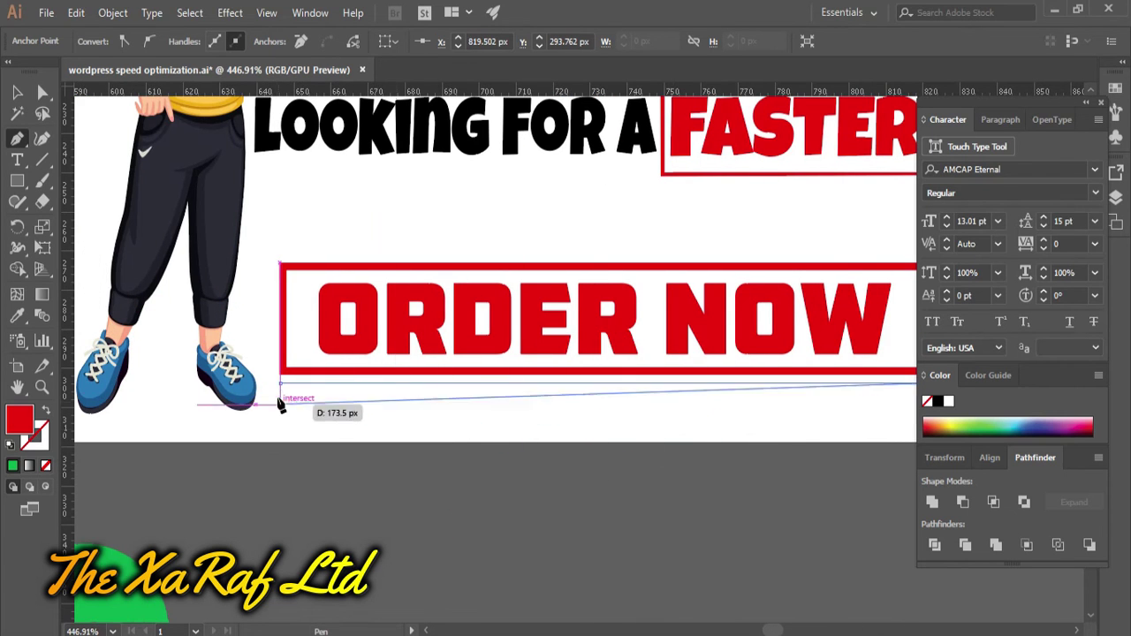
pyautogui.hscroll(-1, 156, 303)
pyautogui.hscroll(10, 499, 586)
pyautogui.hscroll(-4, 499, 585)
# Fill the curved shape with black and test opacities of 5% and 10%.
pyautogui.doubleClick(20, 419)
pyautogui.click(437, 429)
pyautogui.press('Return')
pyautogui.press('v')
pyautogui.click(508, 40)
pyautogui.write('5')
pyautogui.press('Return')
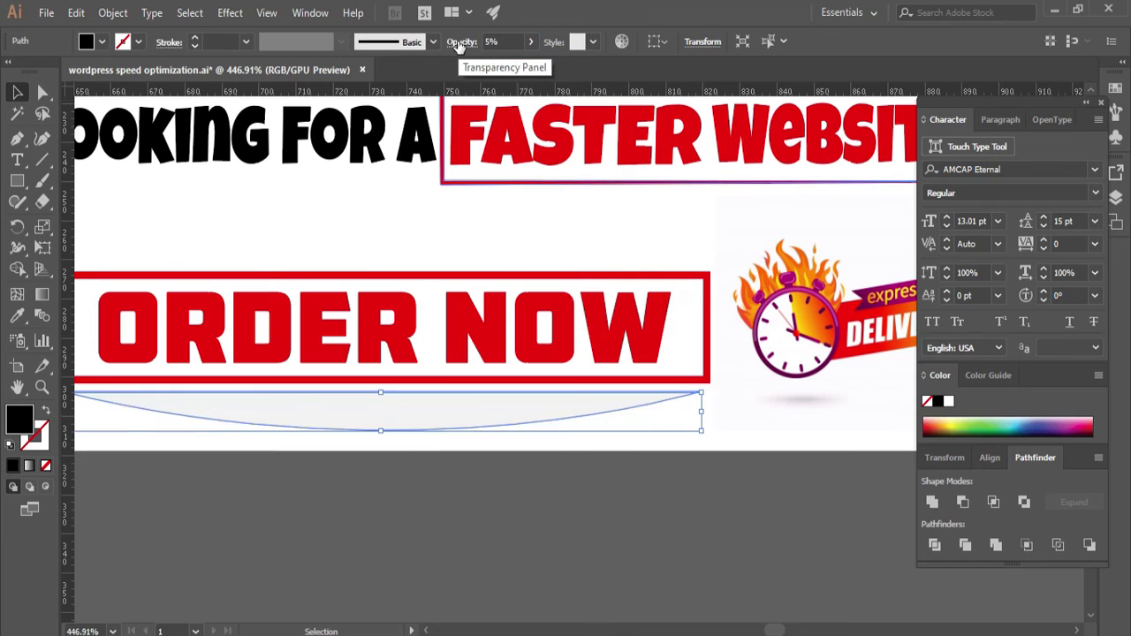
pyautogui.write('10')
pyautogui.press('Return')
pyautogui.click(404, 455)
pyautogui.press('Return')
# Raise the black curved shape's opacity to 40%.
pyautogui.press('z')
pyautogui.keyDown('alt'); pyautogui.click(474, 504); pyautogui.keyUp('alt')
pyautogui.keyDown('alt'); pyautogui.click(475, 505); pyautogui.keyUp('alt')
pyautogui.click(122, 157)
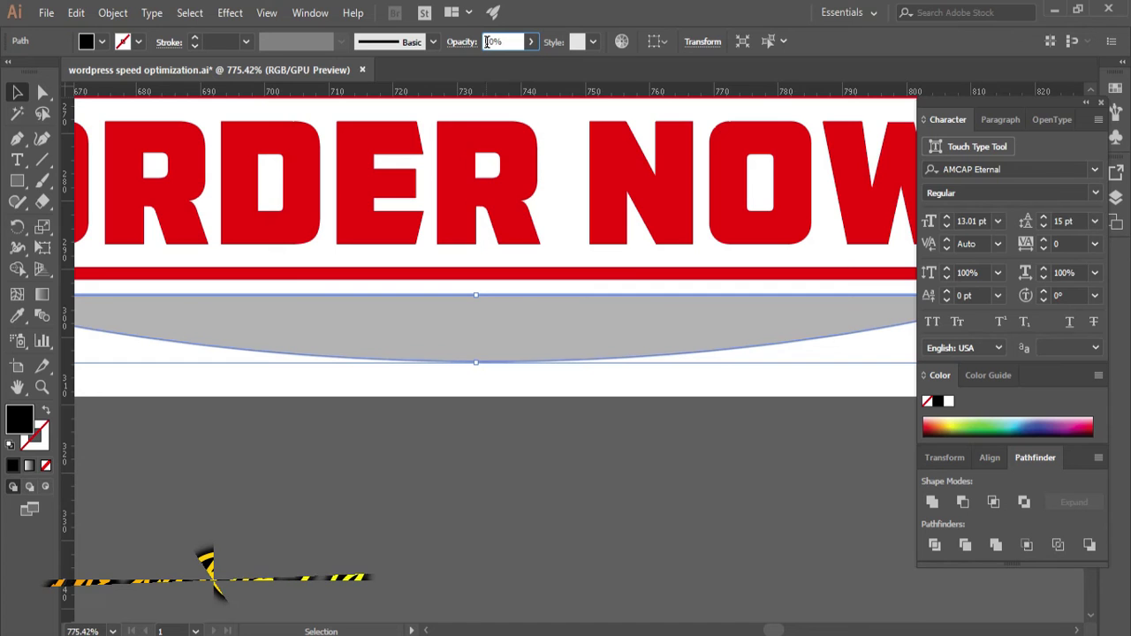
pyautogui.press('Return')
pyautogui.click(555, 485)
pyautogui.scroll(-5, 555, 485)
pyautogui.scroll(3, 424, 329)
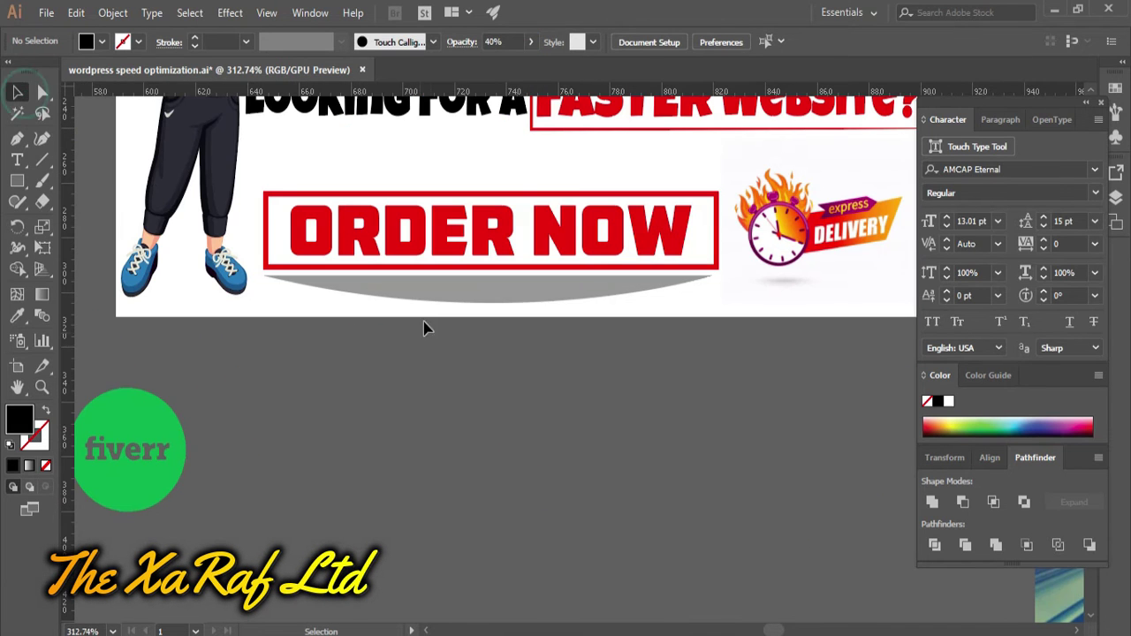
# Recolor the curved shape in the ORDER NOW red and set its opacity to 50%.
pyautogui.press('5')
pyautogui.click(590, 576)
pyautogui.scroll(2, 590, 576)
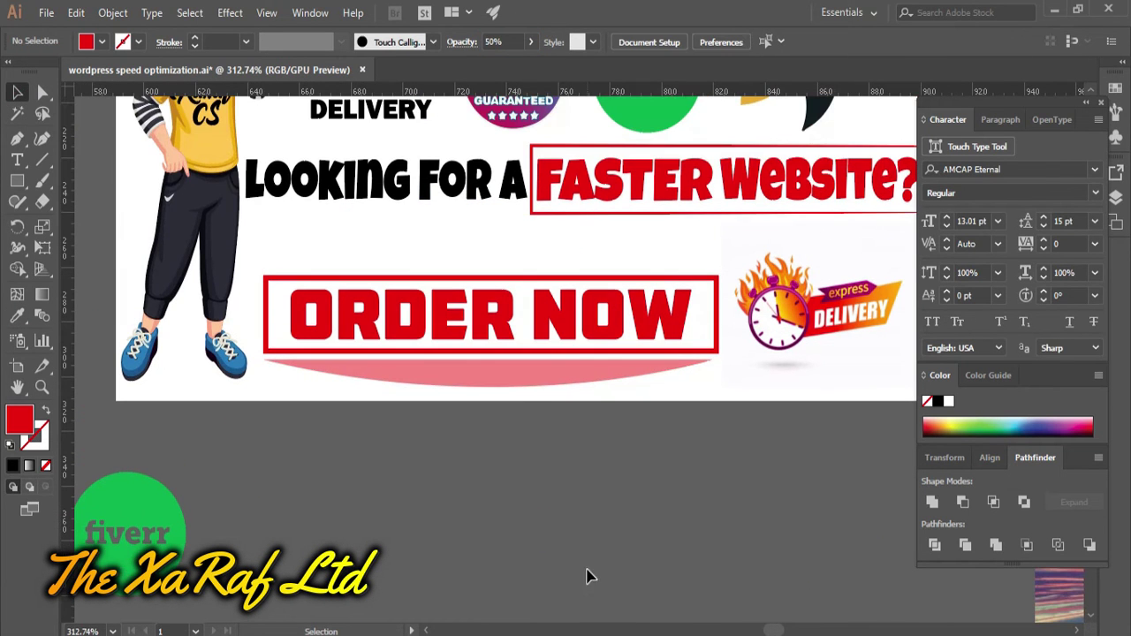
pyautogui.press('Right')
# Group ORDER NOW with its curved shadow, then enlarge the group slightly and reposition it beside the Express Delivery image.
pyautogui.moveTo(566, 423); pyautogui.dragTo(514, 310)
pyautogui.rightClick(513, 309)
pyautogui.click(562, 416)
pyautogui.moveTo(718, 275); pyautogui.dragTo(727, 272)
pyautogui.moveTo(660, 341); pyautogui.dragTo(656, 339)
pyautogui.click(669, 538)
pyautogui.keyDown('ctrl'); pyautogui.keyDown('alt'); pyautogui.click(641, 432); pyautogui.keyUp('alt'); pyautogui.keyUp('ctrl')
pyautogui.keyDown('ctrl'); pyautogui.keyDown('alt'); pyautogui.click(601, 366); pyautogui.keyUp('alt'); pyautogui.keyUp('ctrl')
pyautogui.moveTo(594, 295); pyautogui.dragTo(574, 481)
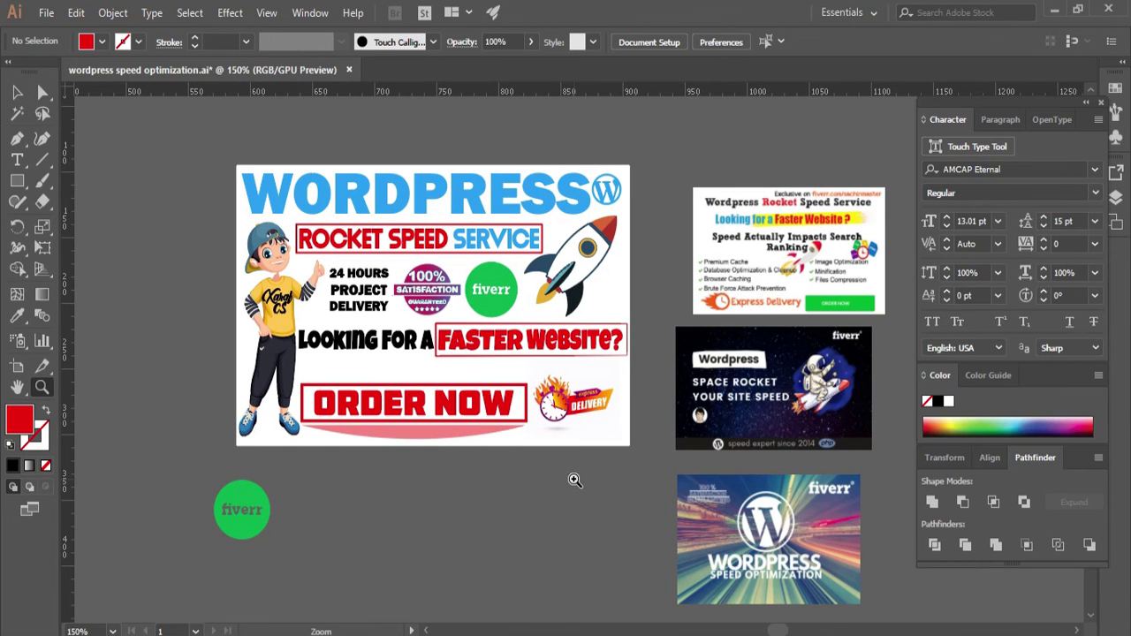
# Shift the Express Delivery image slightly toward the banner's right edge.
pyautogui.click(574, 480)
pyautogui.press('v')
pyautogui.click(701, 373)
pyautogui.click(615, 442)
pyautogui.click(594, 367)
pyautogui.moveTo(520, 319); pyautogui.dragTo(530, 319)
pyautogui.click(565, 450)
# Select all of the finished banner artwork and group it.
pyautogui.press('z')
pyautogui.keyDown('alt'); pyautogui.click(514, 334); pyautogui.keyUp('alt')
pyautogui.keyDown('alt'); pyautogui.click(547, 353); pyautogui.keyUp('alt')
pyautogui.keyDown('alt'); pyautogui.click(547, 353); pyautogui.keyUp('alt')
pyautogui.click(495, 336)
pyautogui.click(386, 185)
pyautogui.moveTo(386, 185); pyautogui.dragTo(698, 402)
pyautogui.rightClick(544, 310)
pyautogui.click(583, 394)
# Remove the unused analytics graphic and place the spare green fiverr badge, scaled down, on the banner just above the Express Delivery image.
pyautogui.click(386, 321)
pyautogui.click(276, 254)
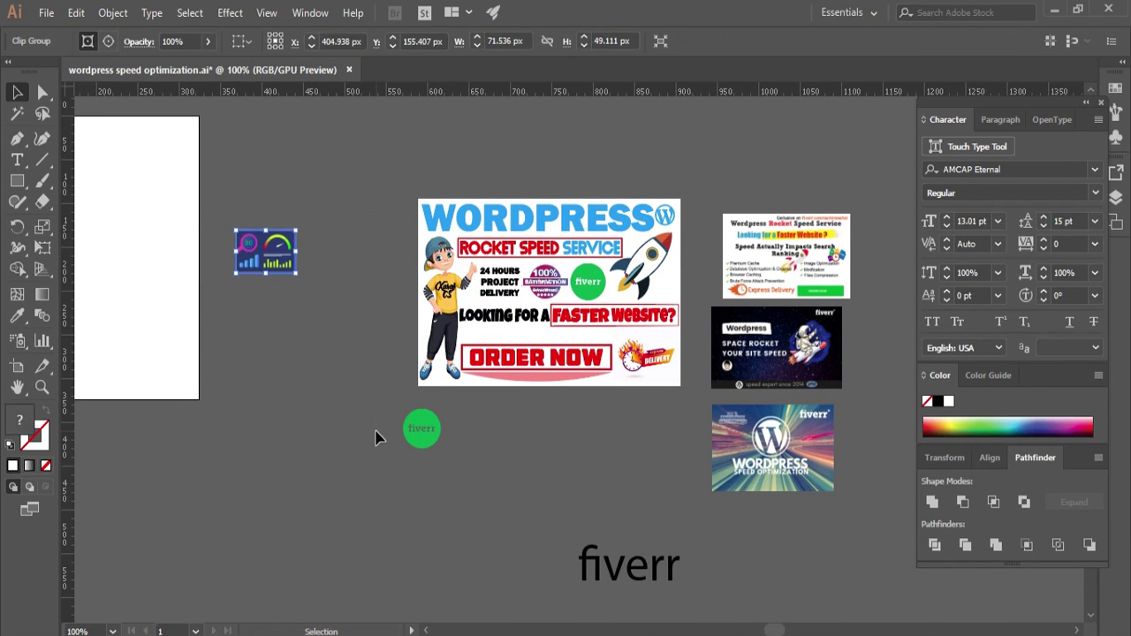
pyautogui.moveTo(434, 438); pyautogui.dragTo(487, 426)
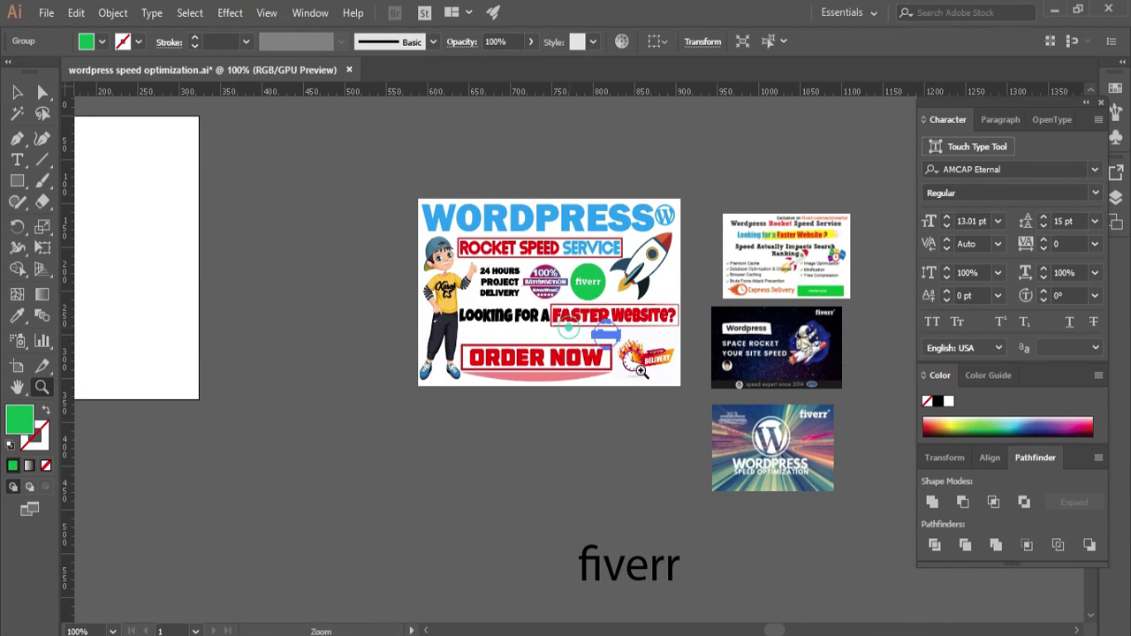
pyautogui.moveTo(569, 329); pyautogui.dragTo(740, 421)
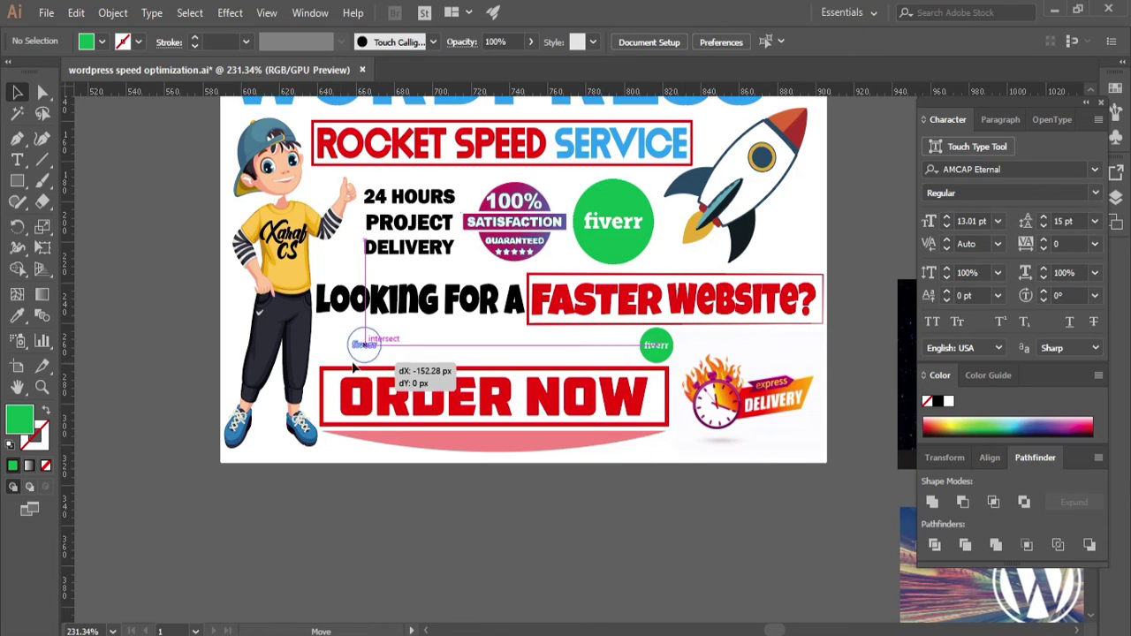
pyautogui.moveTo(616, 570); pyautogui.dragTo(563, 574)
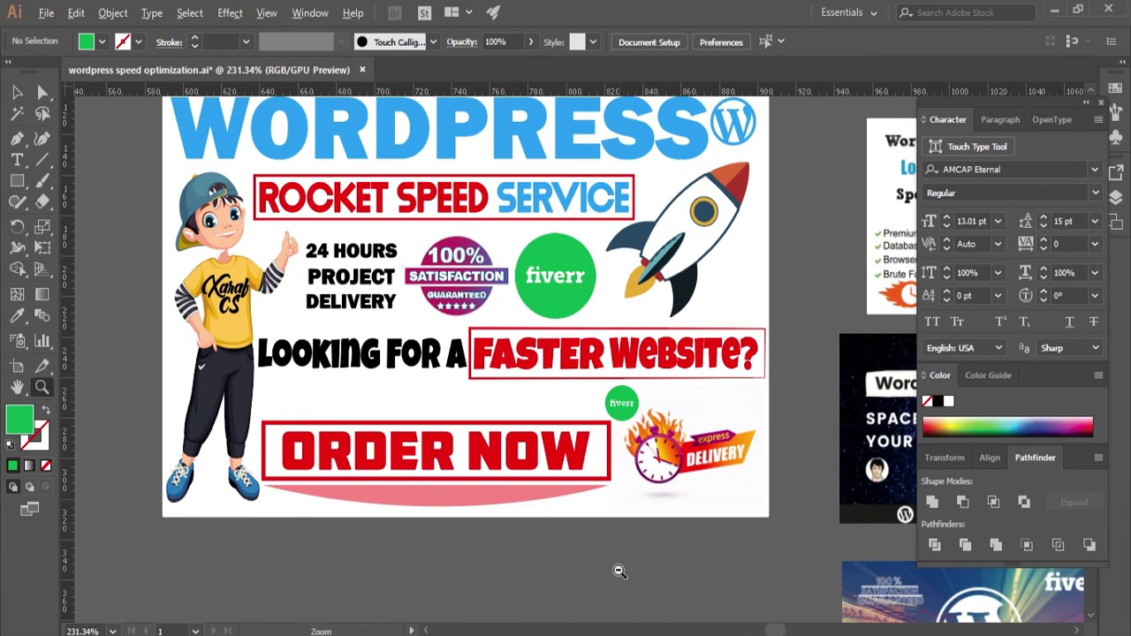
# Clear the three reference designs and the spare black fiverr text from around the banner.
pyautogui.hotkey('ctrl', '1')
pyautogui.press('v')
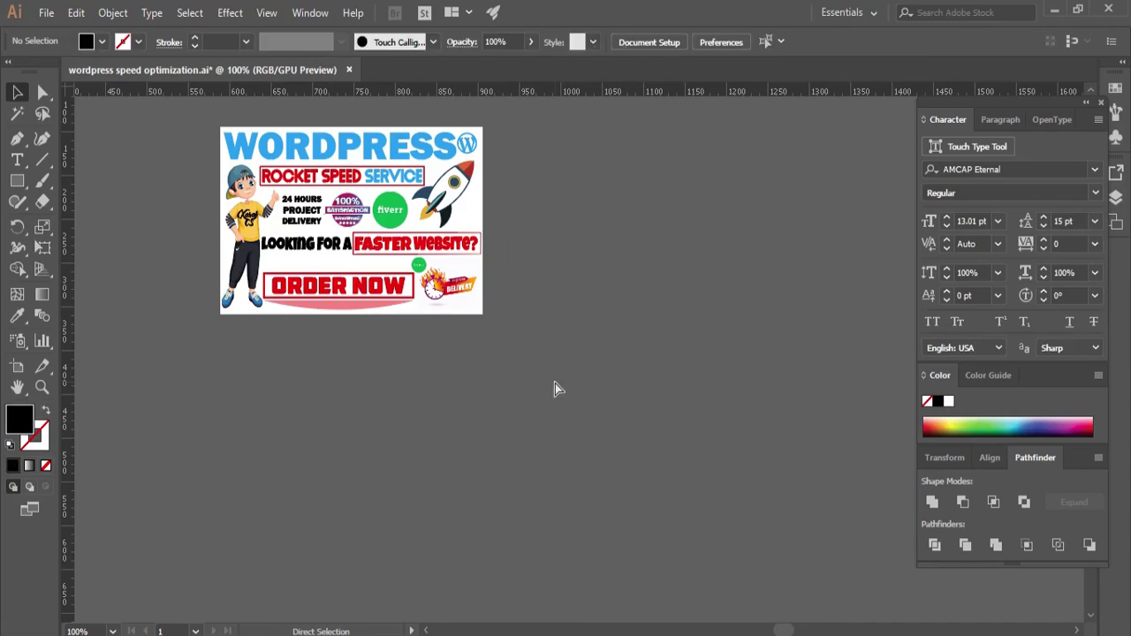